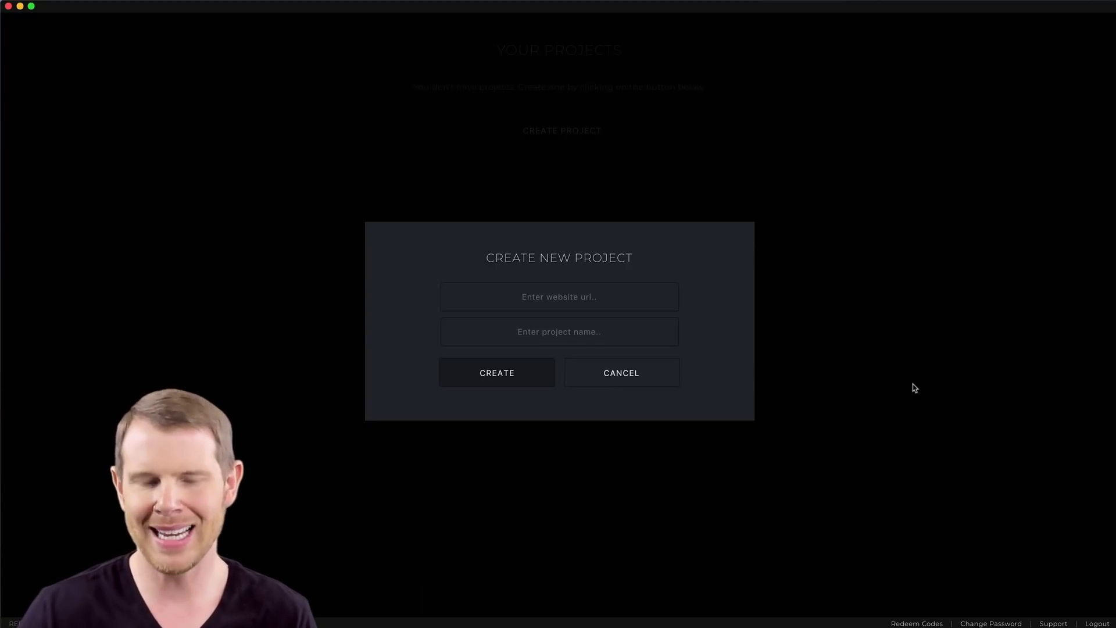
Switch to the browser and copy the URL of the Health & Fitness Course For Moms checkout page
{"action": "key", "text": "super+Tab"}
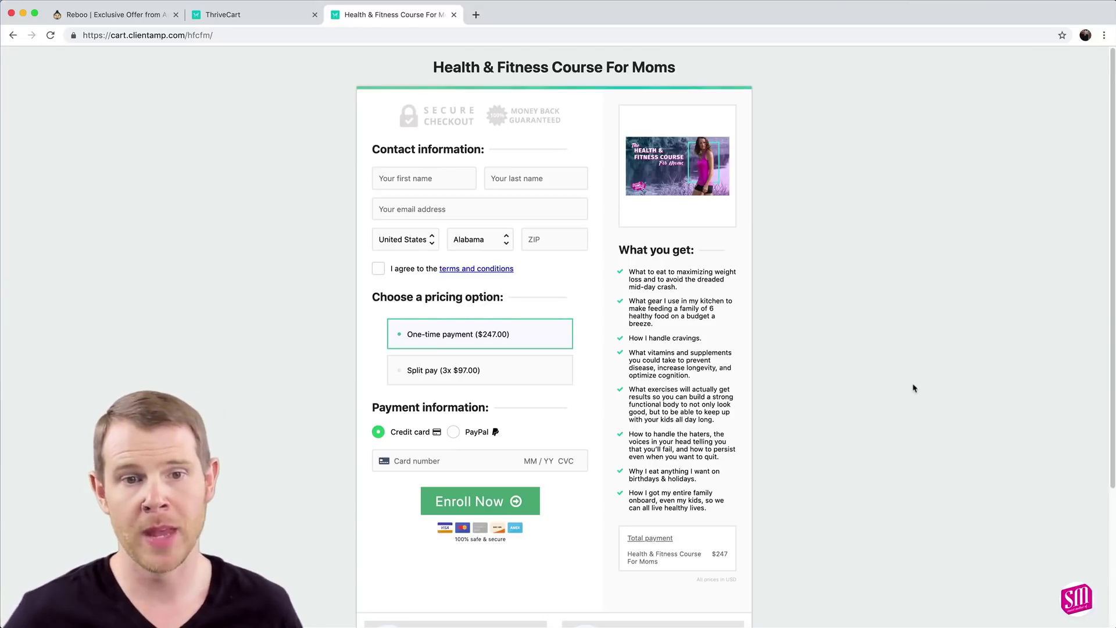
{"action": "left_click", "coordinate": [578, 37]}
{"action": "key", "text": "super+c"}
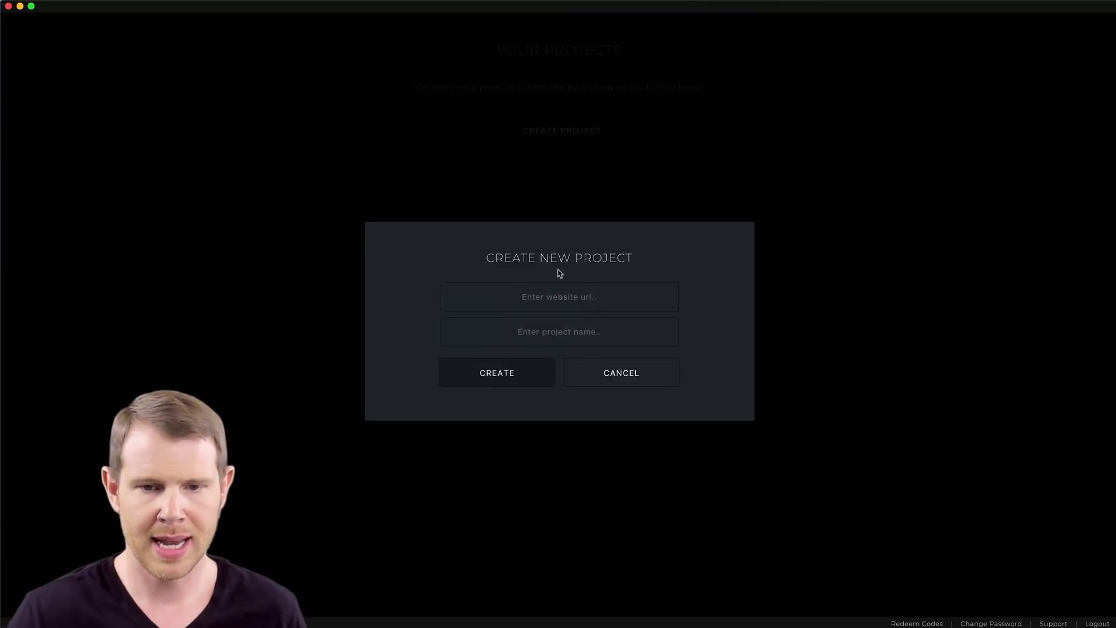
{"action": "left_click", "coordinate": [565, 299]}
{"action": "key", "text": "super+v"}
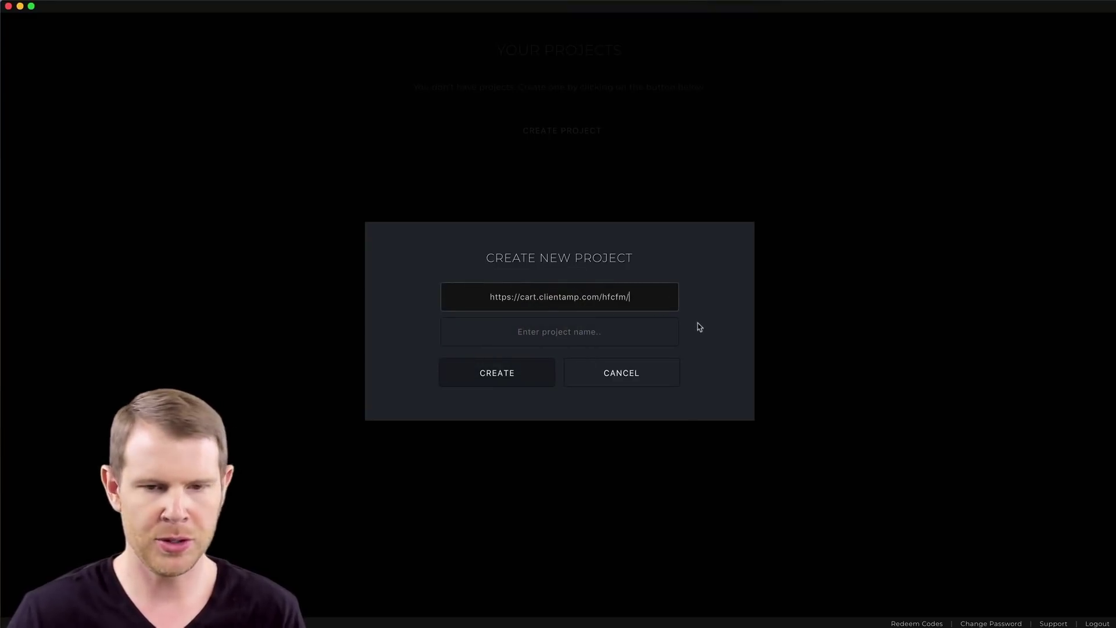
{"action": "left_click", "coordinate": [553, 333]}
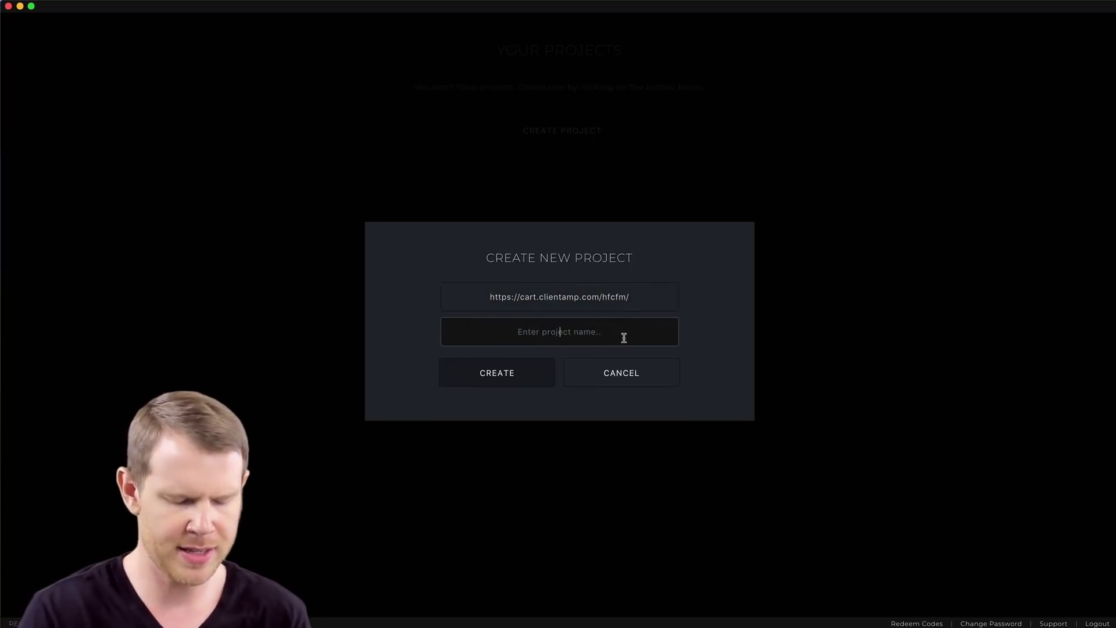
{"action": "type", "text": "SMO - Cart"}
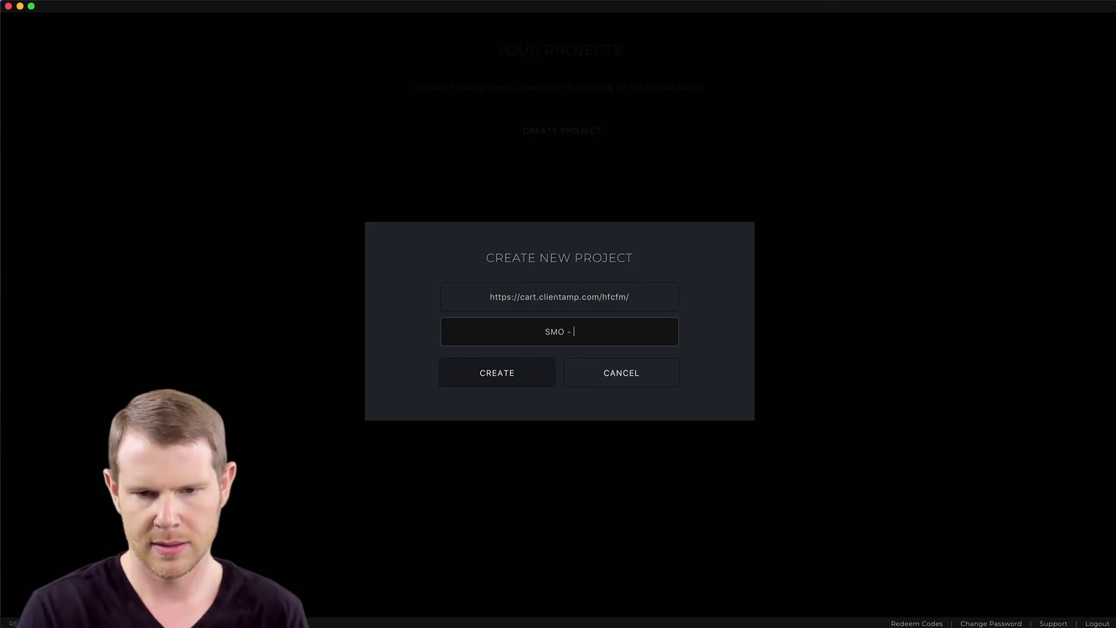
{"action": "left_click", "coordinate": [532, 369]}
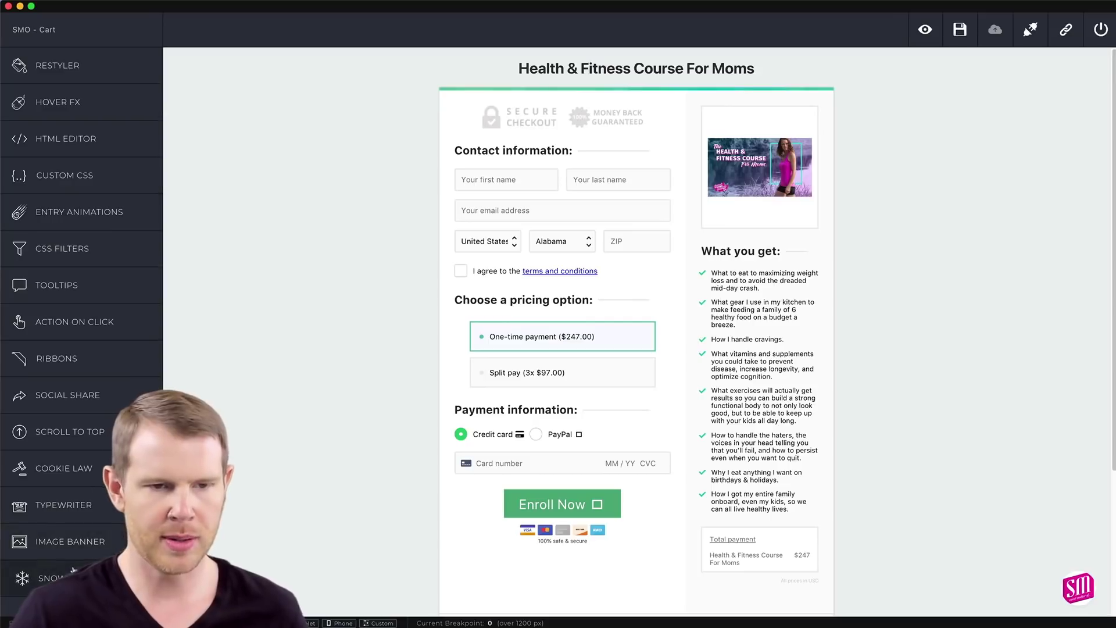
With the Restyler, set the background color of the line above the checkout form to magenta, rgb(195, 20, 142)
{"action": "left_click", "coordinate": [62, 66]}
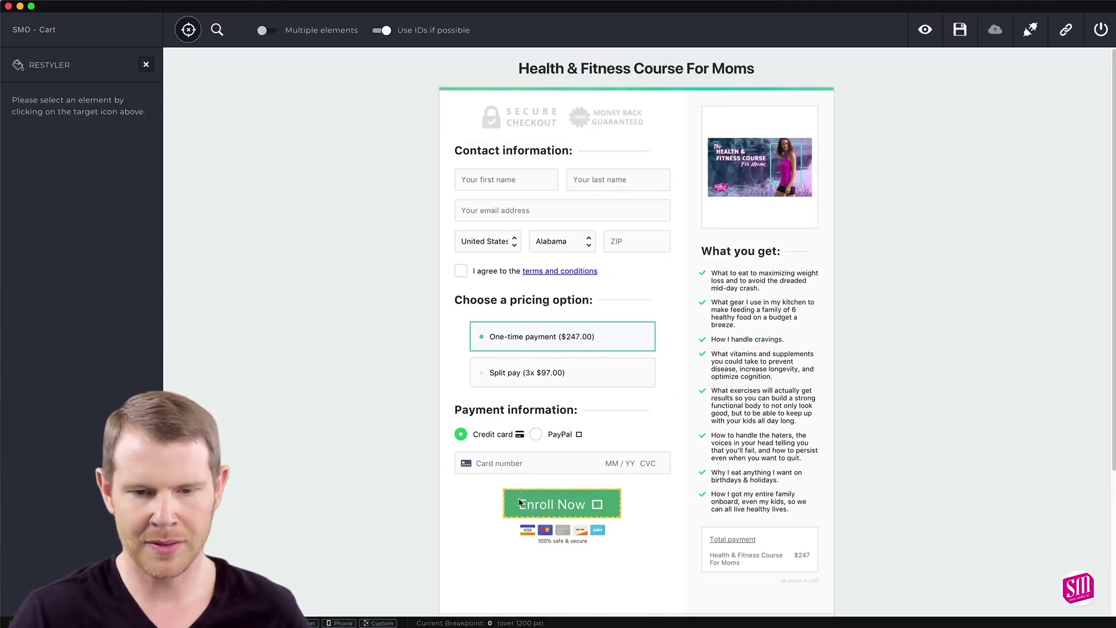
{"action": "left_click", "coordinate": [527, 92]}
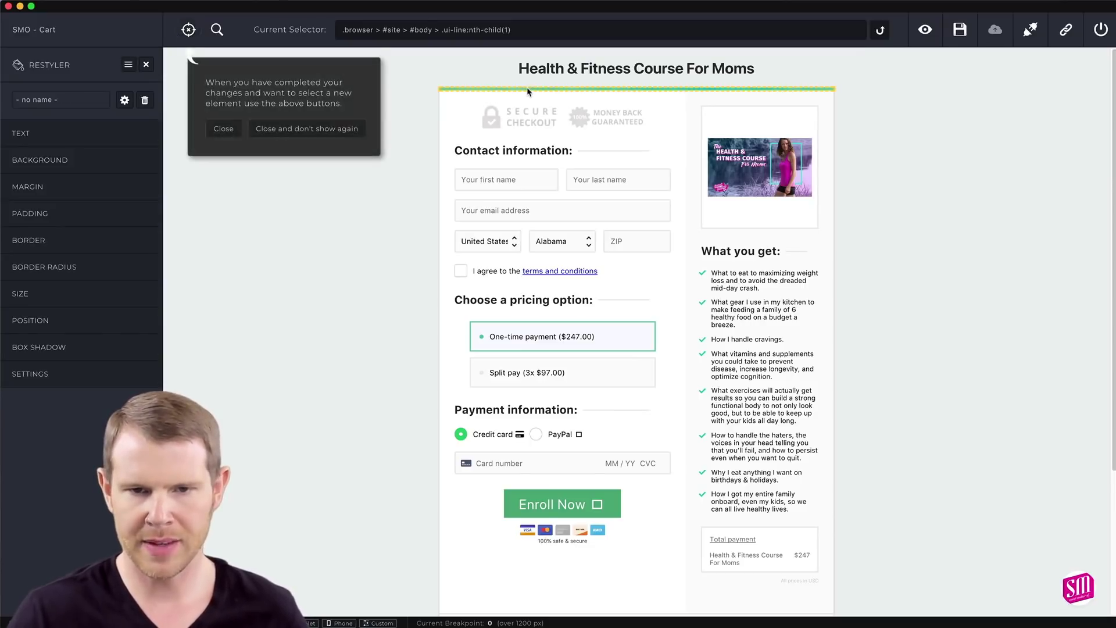
{"action": "left_click", "coordinate": [223, 130]}
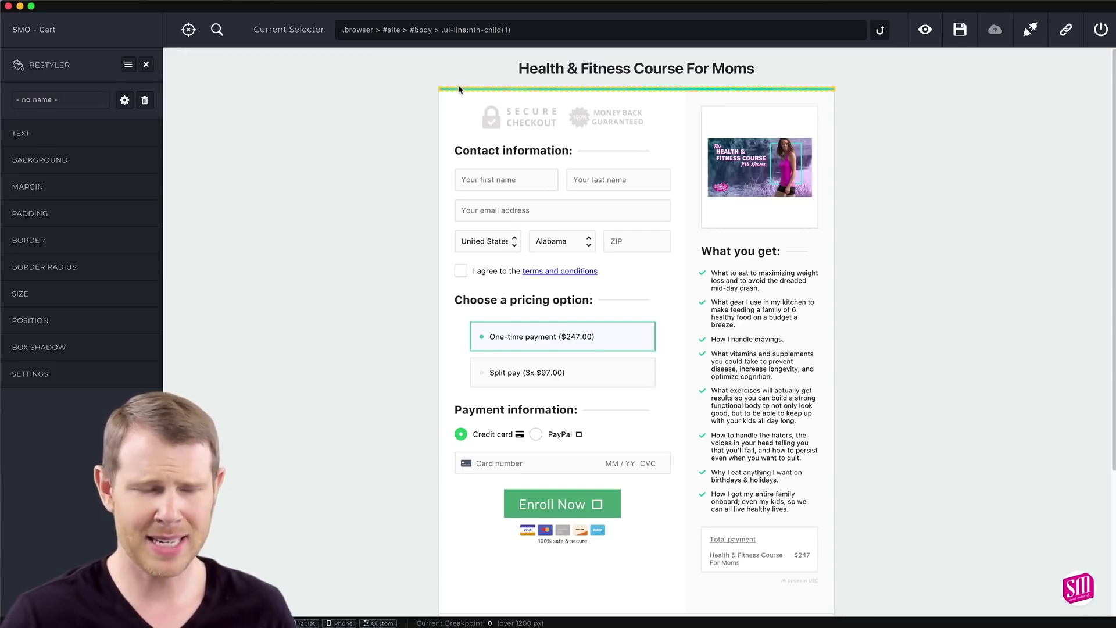
{"action": "left_click", "coordinate": [47, 161]}
{"action": "left_click", "coordinate": [69, 194]}
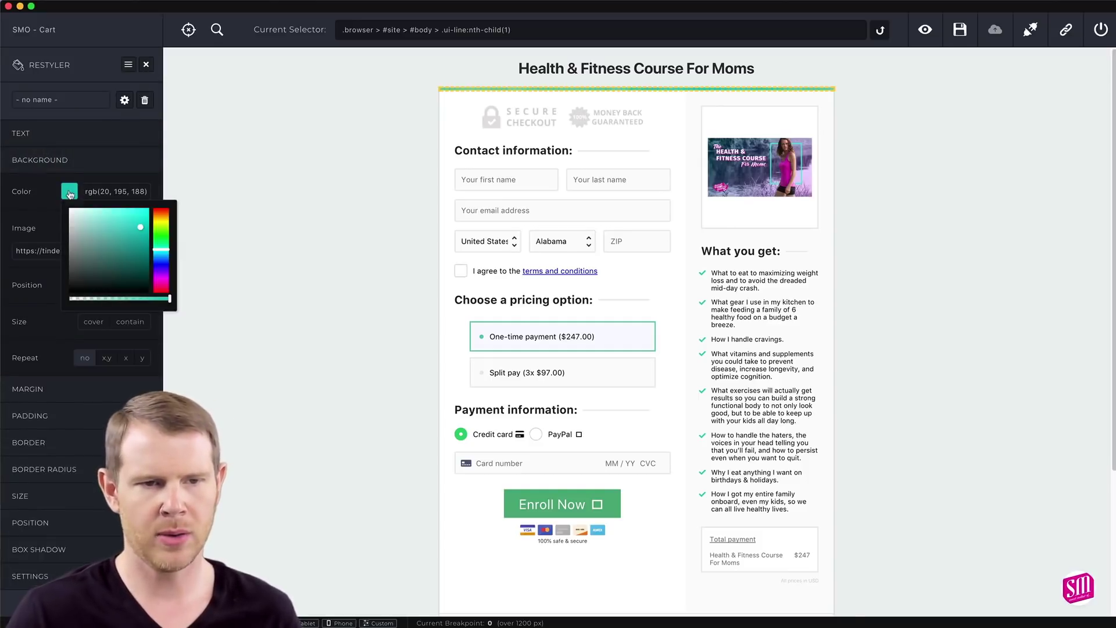
{"action": "left_click_drag", "start_coordinate": [153, 269], "coordinate": [164, 289]}
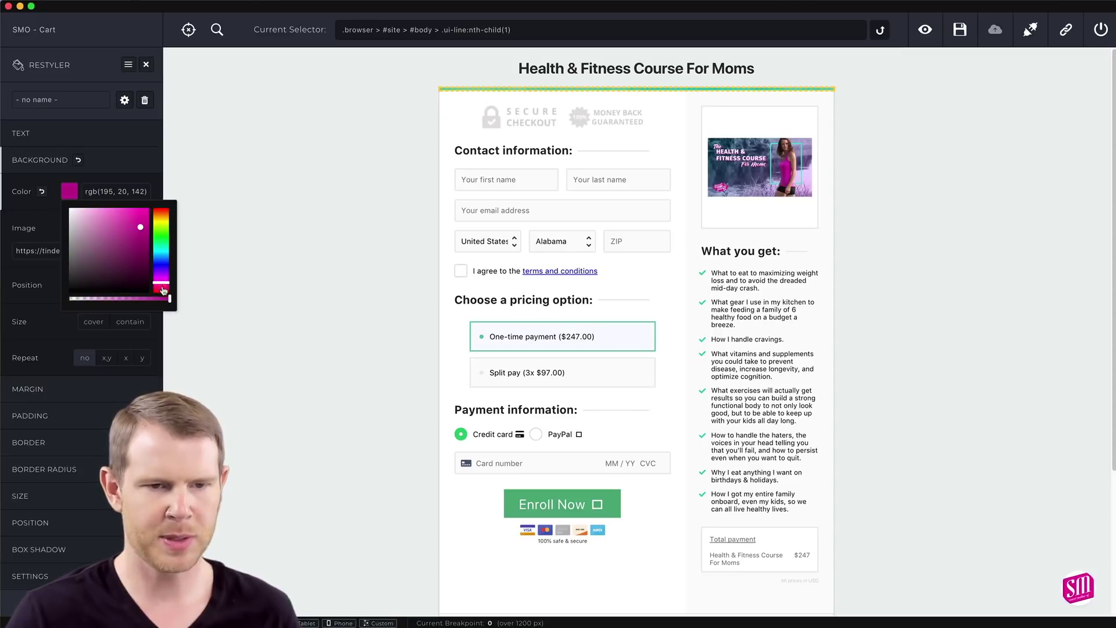
{"action": "left_click", "coordinate": [246, 184]}
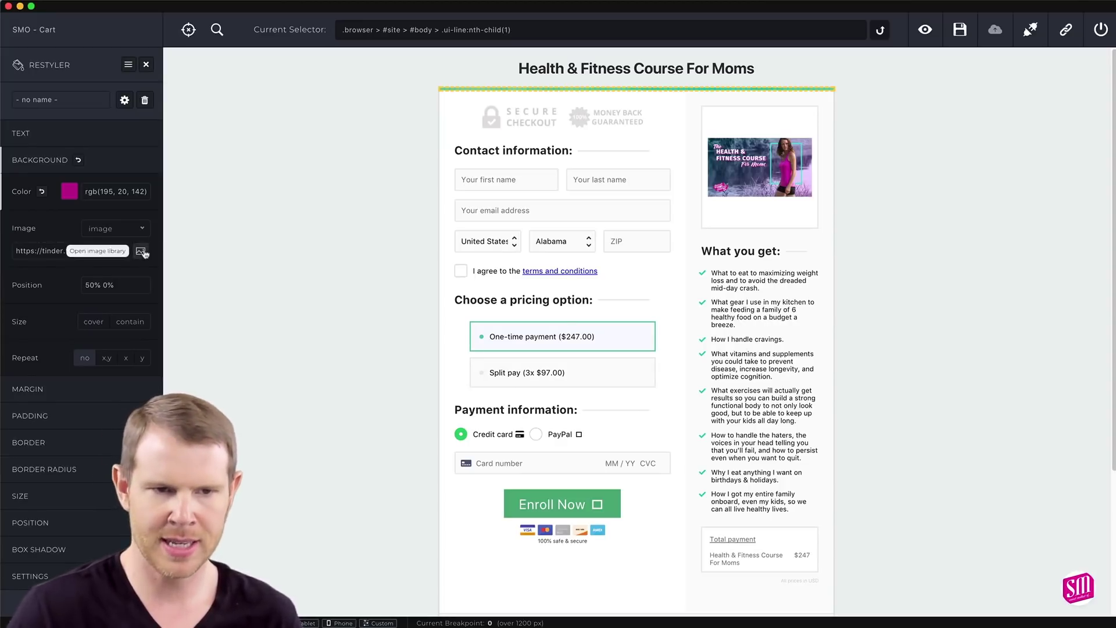
Set the line's background image to none and brighten its background color to rgb(236, 14, 169)
{"action": "left_click", "coordinate": [142, 231]}
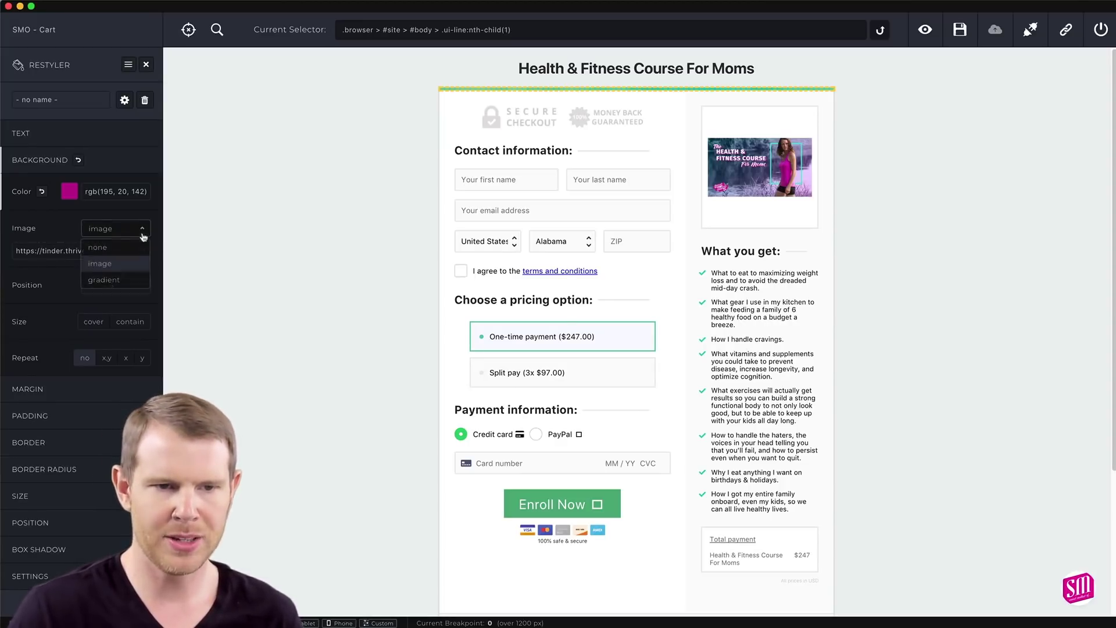
{"action": "left_click", "coordinate": [100, 250]}
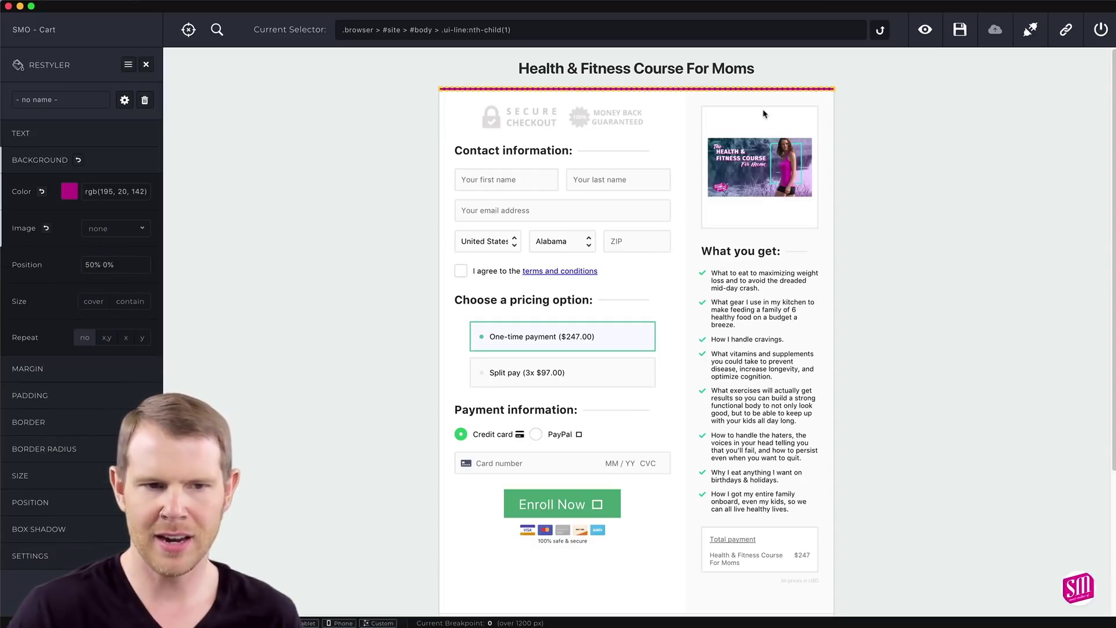
{"action": "left_click", "coordinate": [70, 191]}
{"action": "left_click_drag", "start_coordinate": [96, 256], "coordinate": [145, 216]}
{"action": "left_click", "coordinate": [261, 168]}
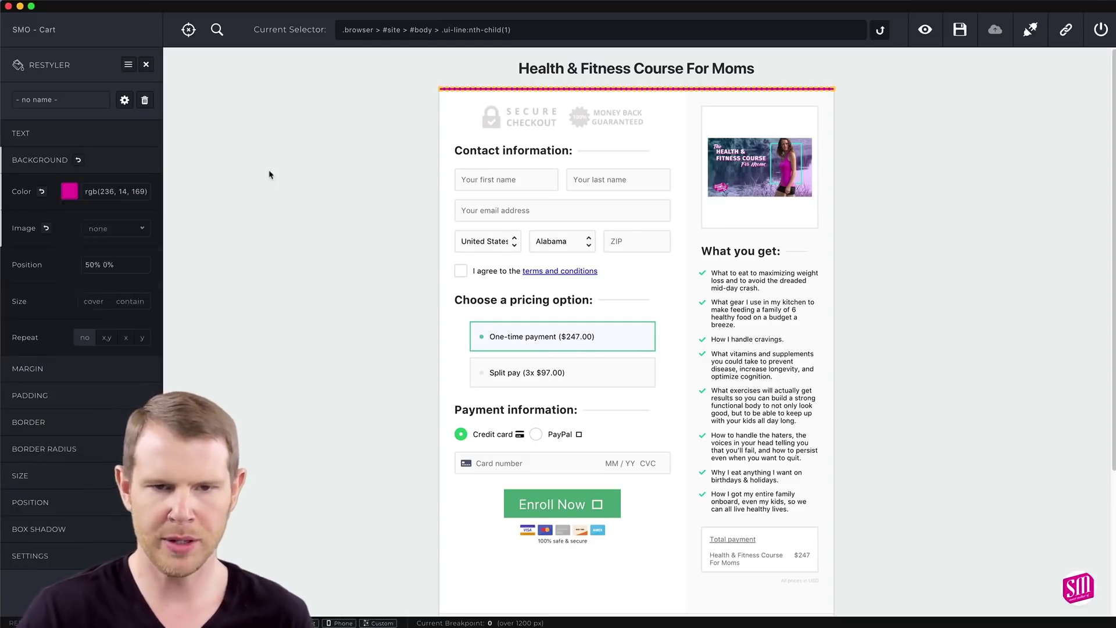
Change the background color of the Enroll Now button to bright purple, rgb(219, 71, 238)
{"action": "left_click", "coordinate": [190, 33]}
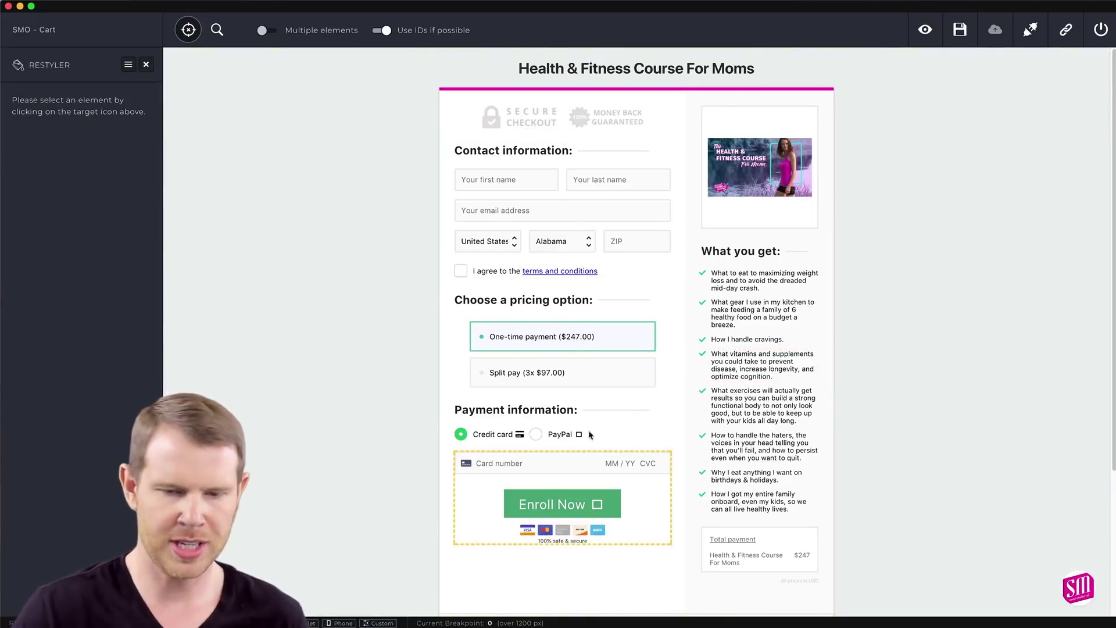
{"action": "left_click", "coordinate": [615, 505]}
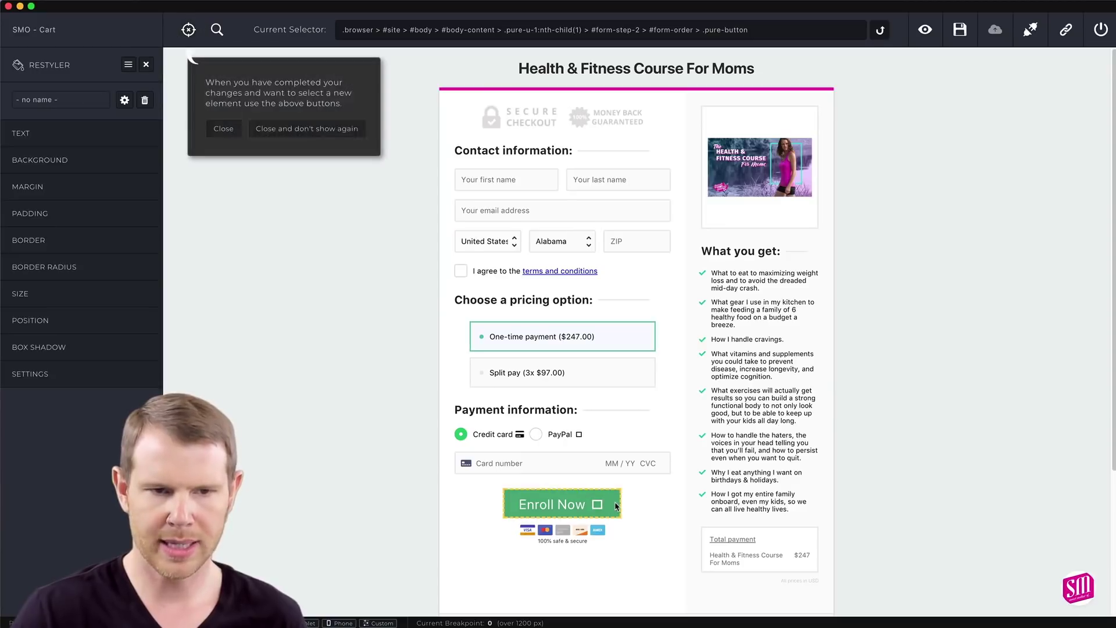
{"action": "left_click", "coordinate": [222, 128]}
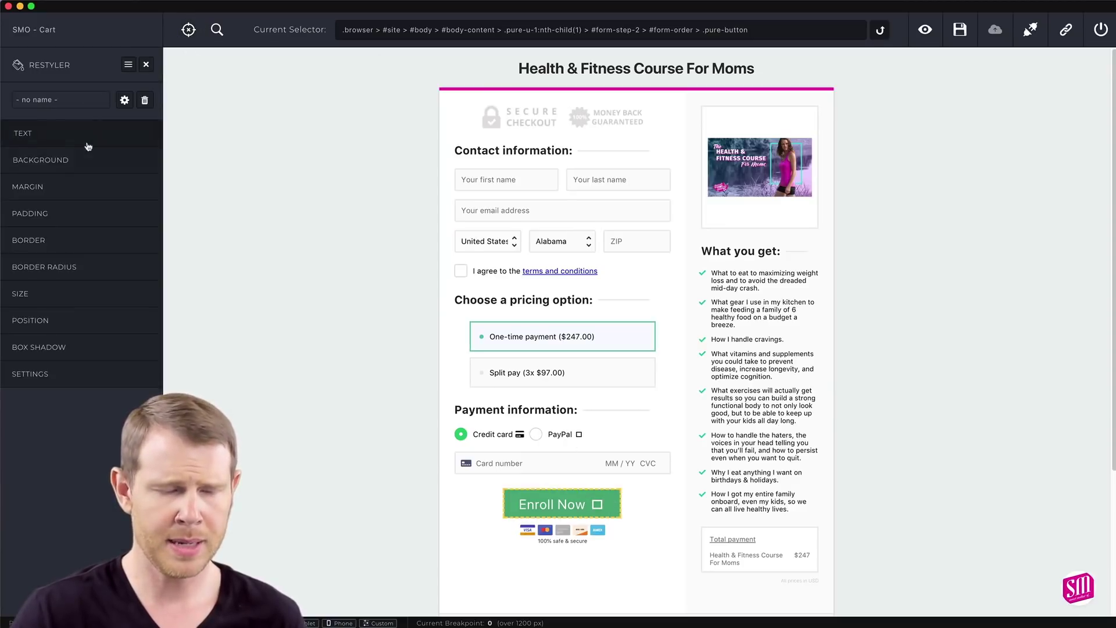
{"action": "left_click", "coordinate": [54, 167]}
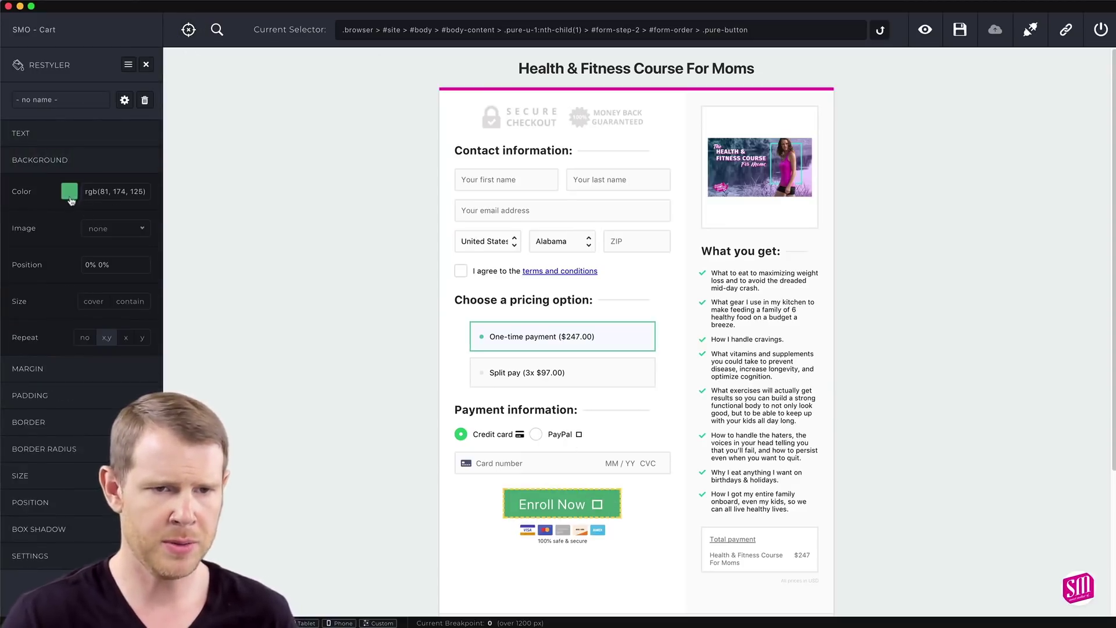
{"action": "left_click", "coordinate": [69, 191]}
{"action": "mouse_move", "coordinate": [161, 277]}
{"action": "left_mouse_down"}
{"action": "mouse_move", "coordinate": [160, 291]}
{"action": "mouse_move", "coordinate": [161, 279]}
{"action": "left_mouse_up"}
{"action": "left_click", "coordinate": [105, 233]}
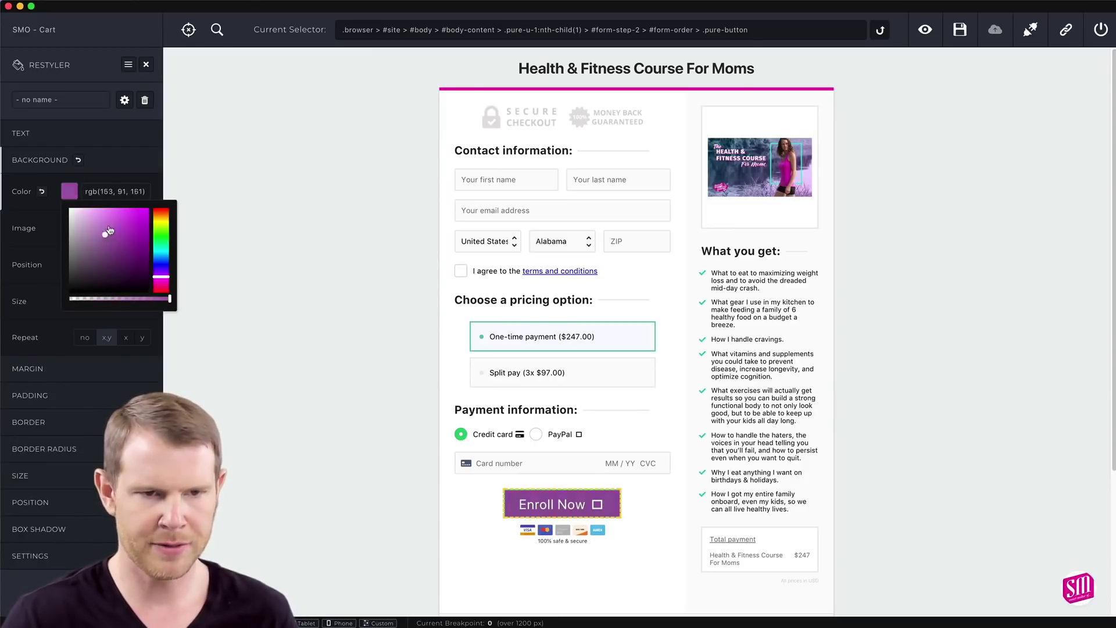
{"action": "left_click_drag", "start_coordinate": [109, 231], "coordinate": [124, 217]}
{"action": "left_click", "coordinate": [251, 321]}
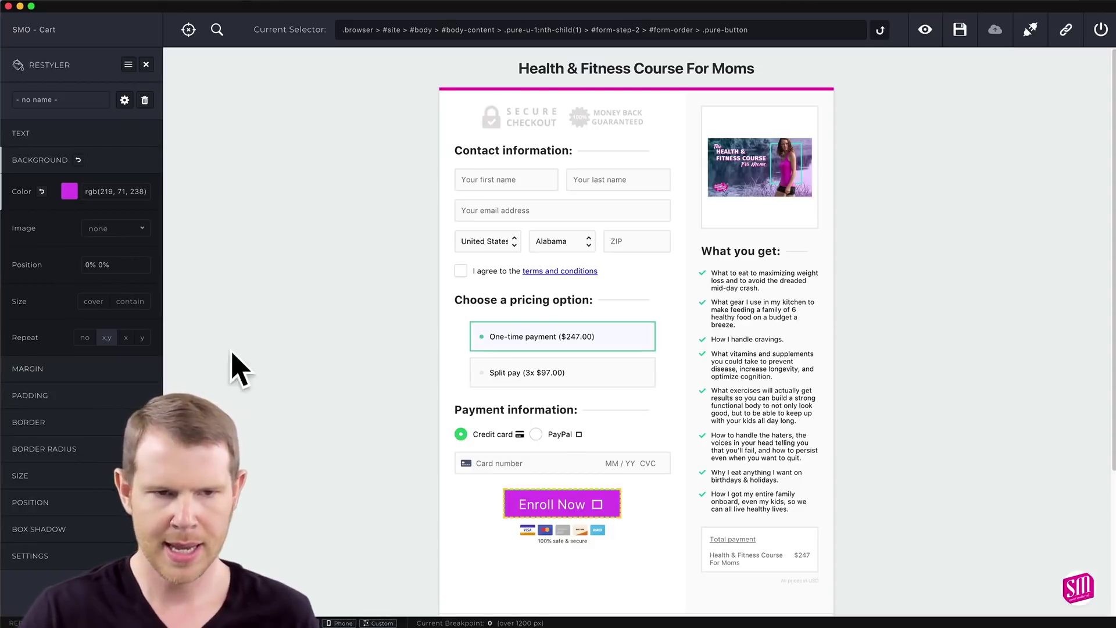
Widen the checkout form column containing the contact and payment sections to 694 px
{"action": "left_click", "coordinate": [189, 30]}
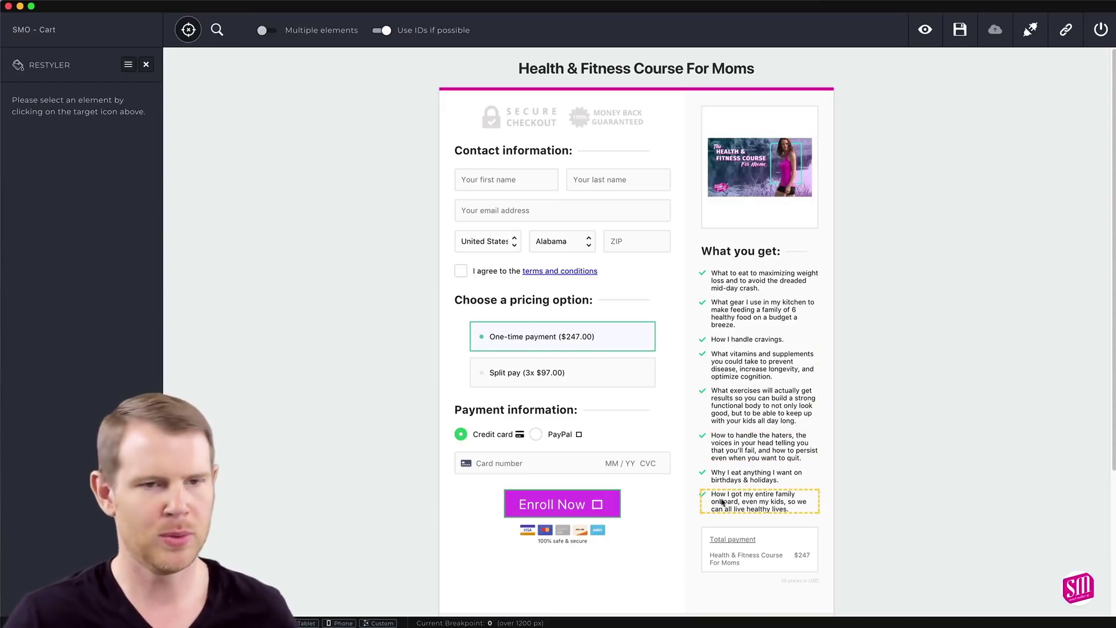
{"action": "left_click", "coordinate": [452, 101]}
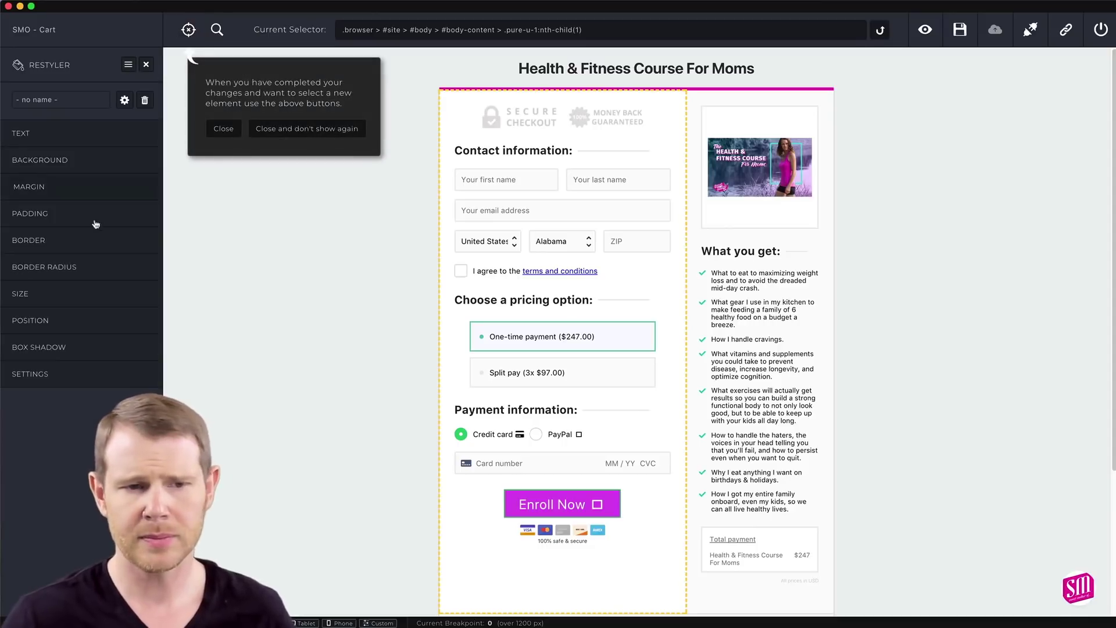
{"action": "left_click", "coordinate": [331, 139]}
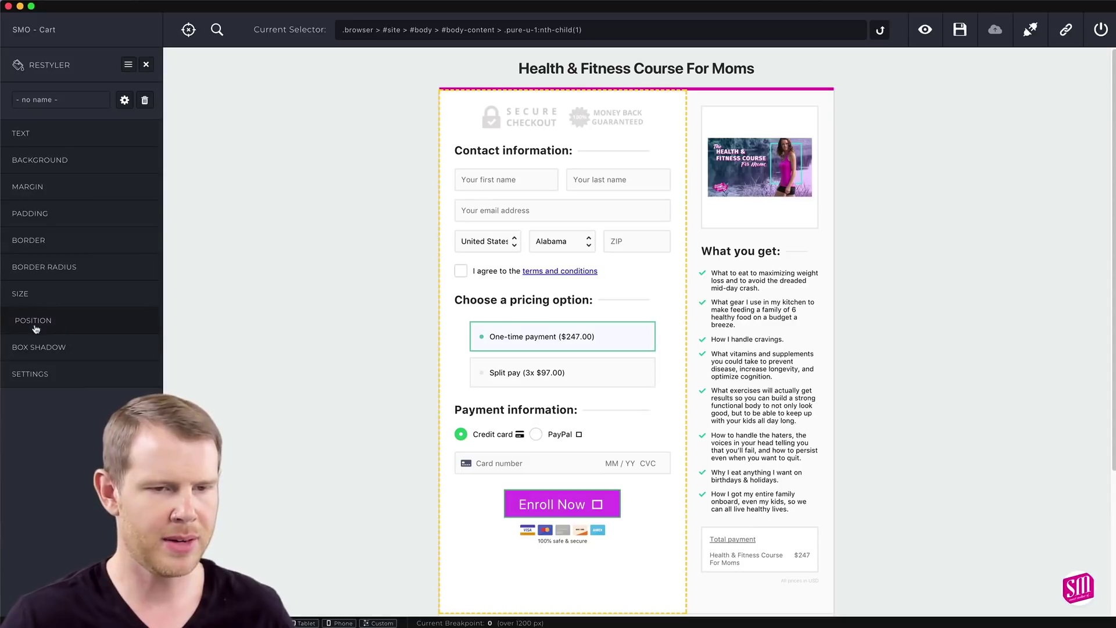
{"action": "left_click", "coordinate": [23, 293]}
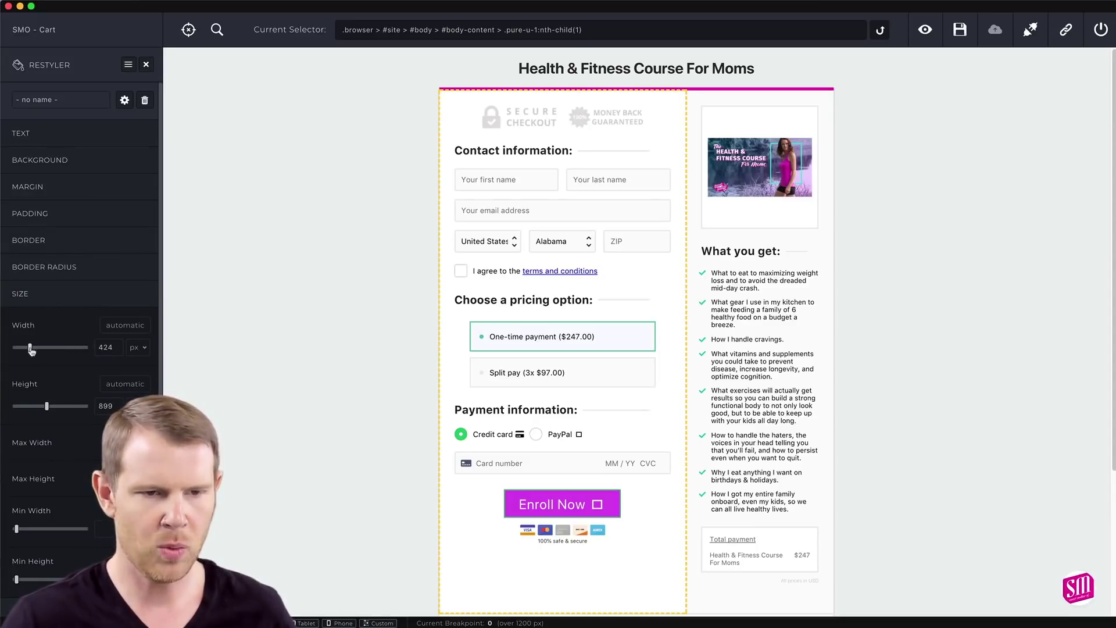
{"action": "left_click_drag", "start_coordinate": [31, 349], "coordinate": [40, 349]}
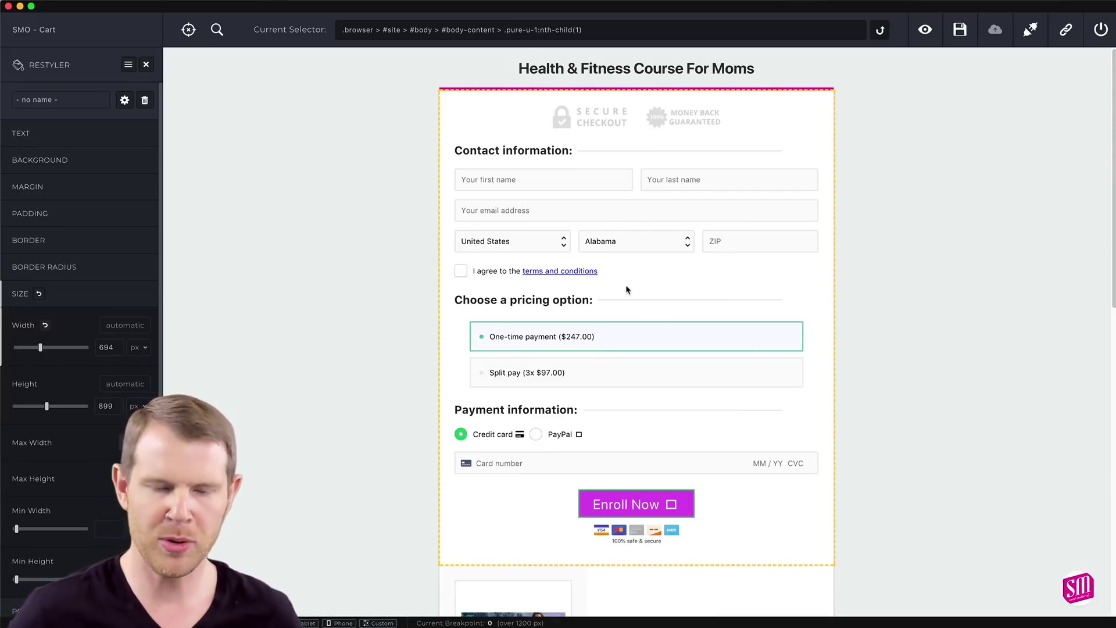
Widen the column with the course image and the "What you get" list to 893 px
{"action": "scroll", "coordinate": [648, 294], "scroll_direction": "down", "scroll_amount": 10}
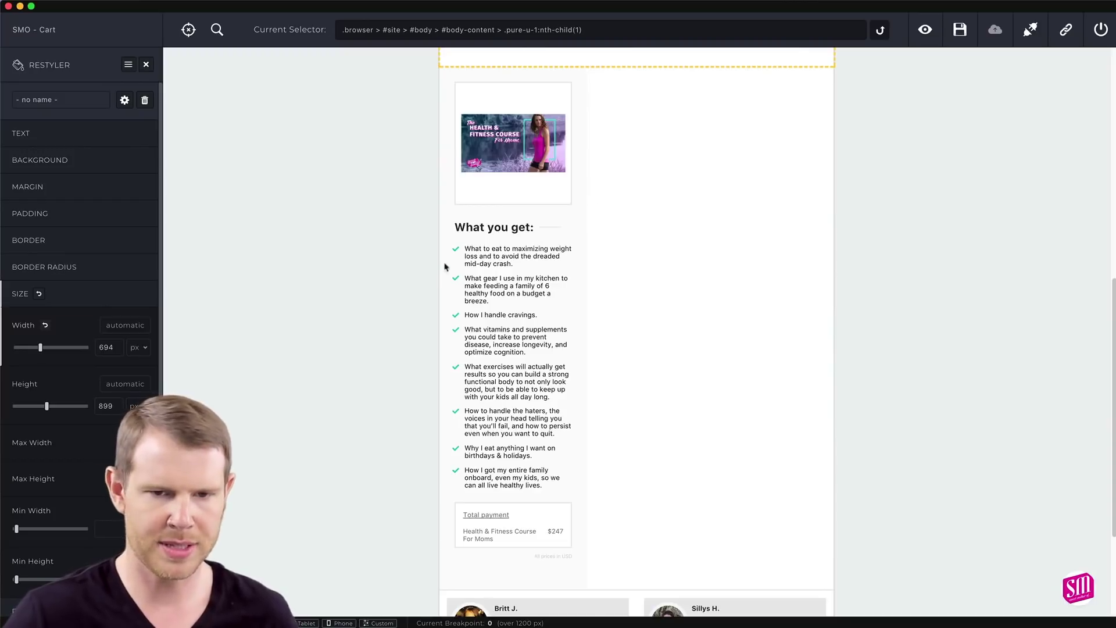
{"action": "left_click", "coordinate": [189, 30]}
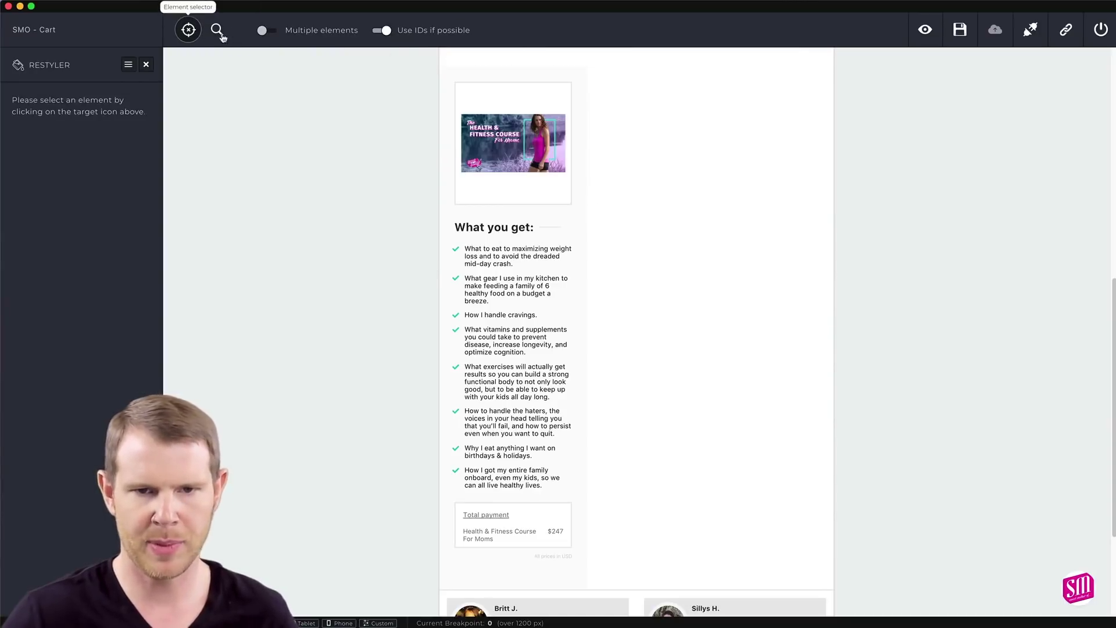
{"action": "left_click", "coordinate": [528, 244]}
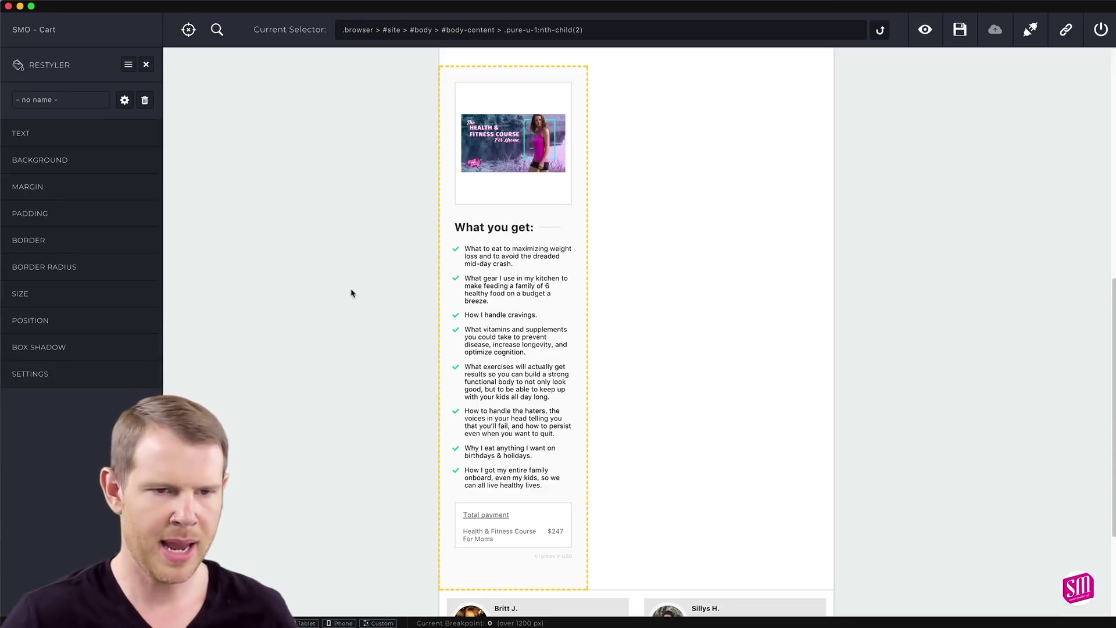
{"action": "left_click", "coordinate": [61, 295]}
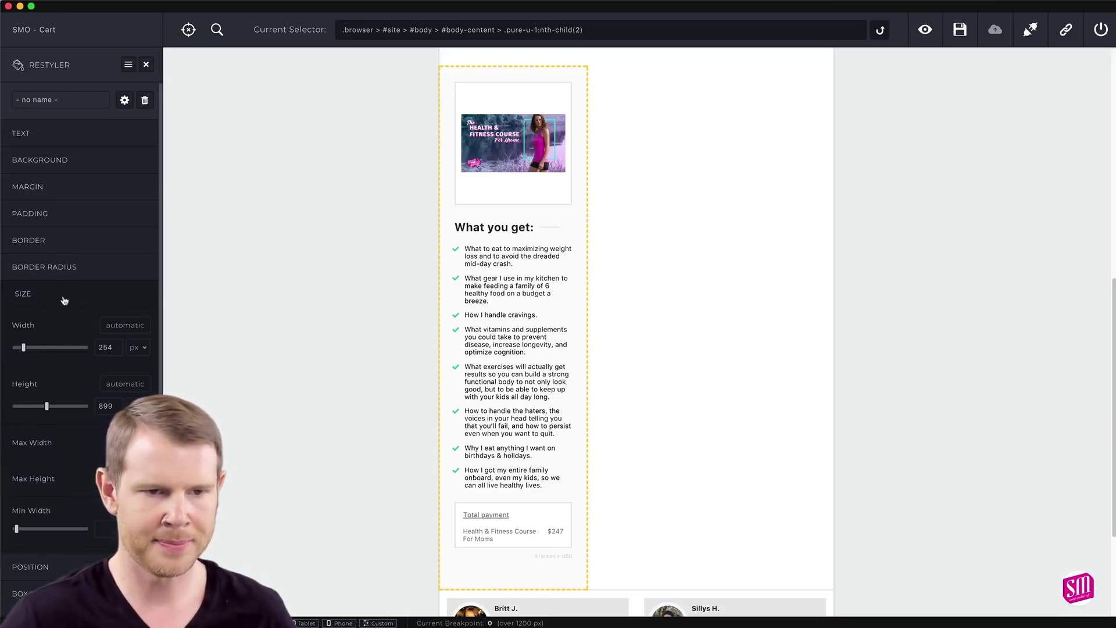
{"action": "left_click_drag", "start_coordinate": [20, 347], "coordinate": [47, 347]}
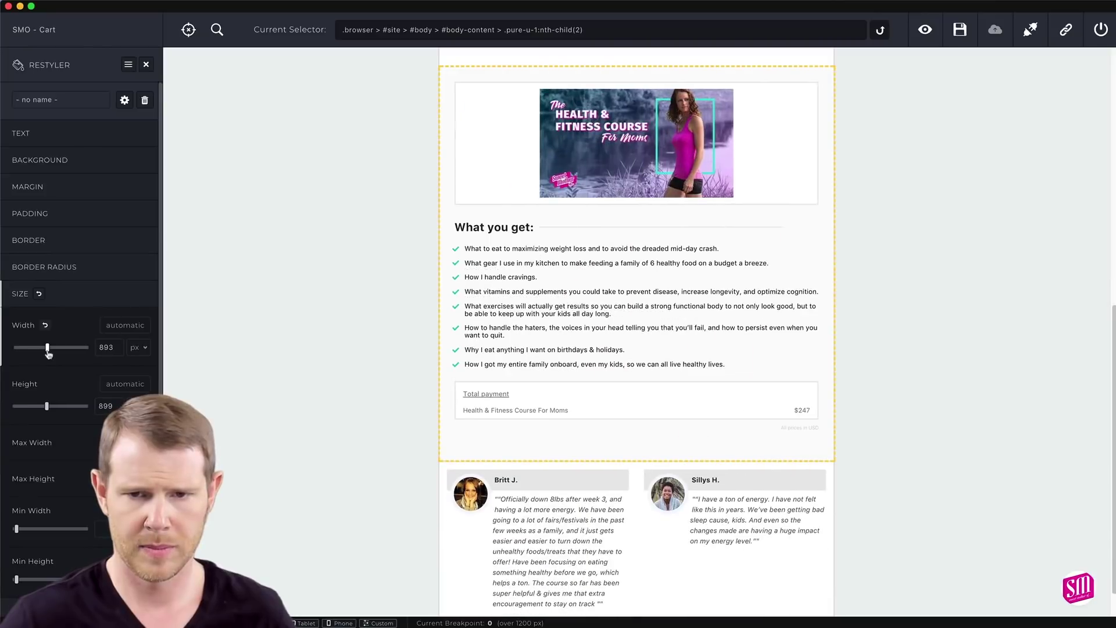
Deselect the restyled column and copy the embed code that connects Reboo with the website
{"action": "scroll", "coordinate": [836, 411], "scroll_direction": "up", "scroll_amount": 5}
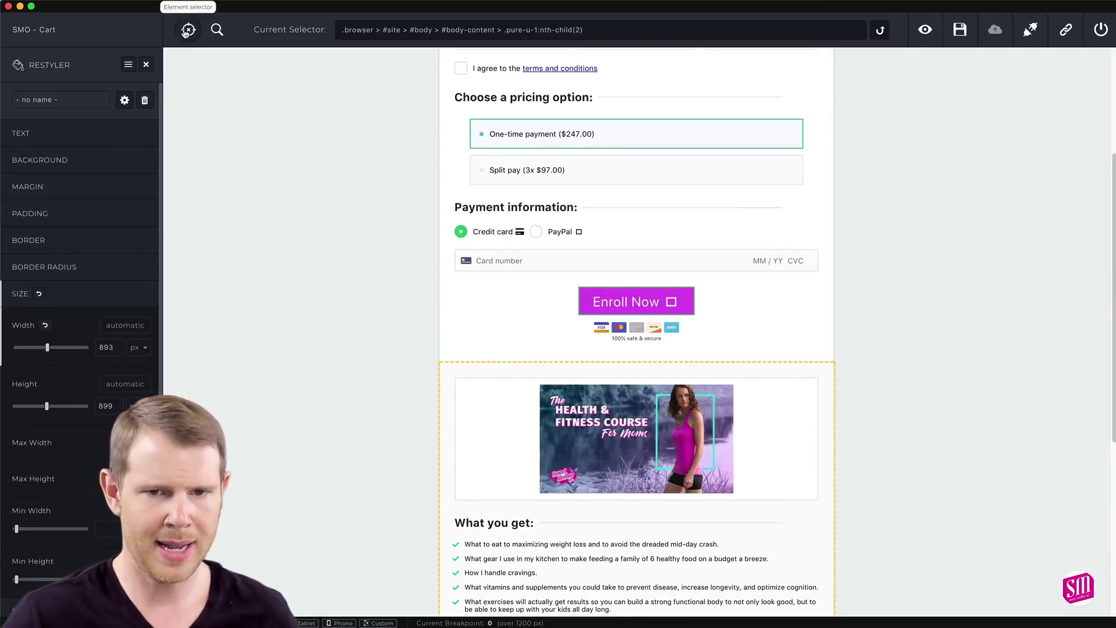
{"action": "left_click", "coordinate": [189, 30]}
{"action": "scroll", "coordinate": [281, 249], "scroll_direction": "up", "scroll_amount": 4}
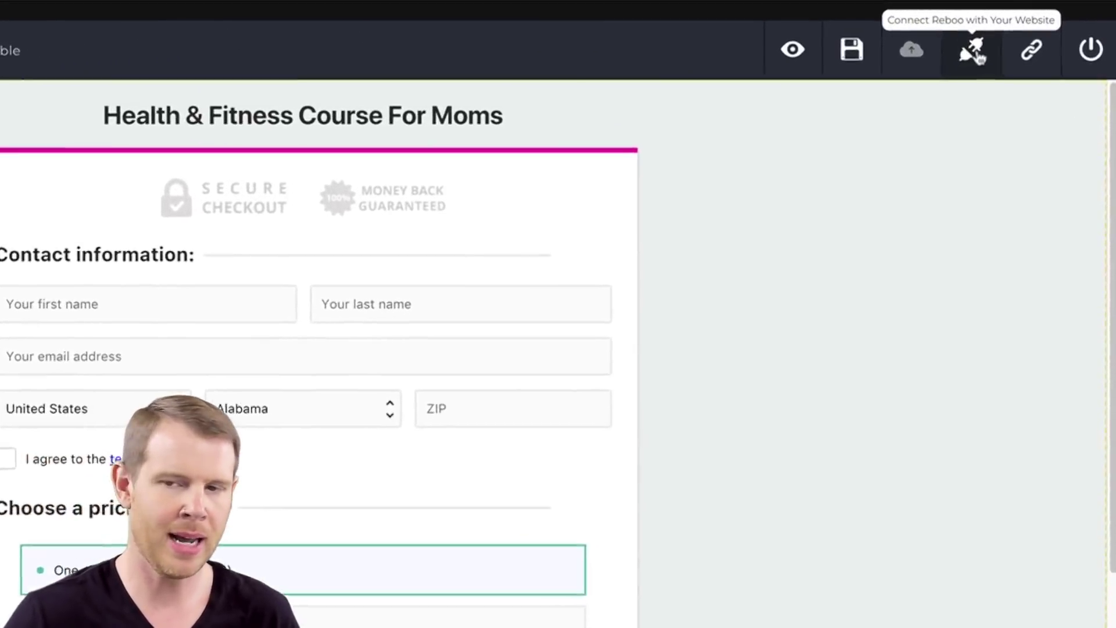
{"action": "left_click", "coordinate": [978, 51]}
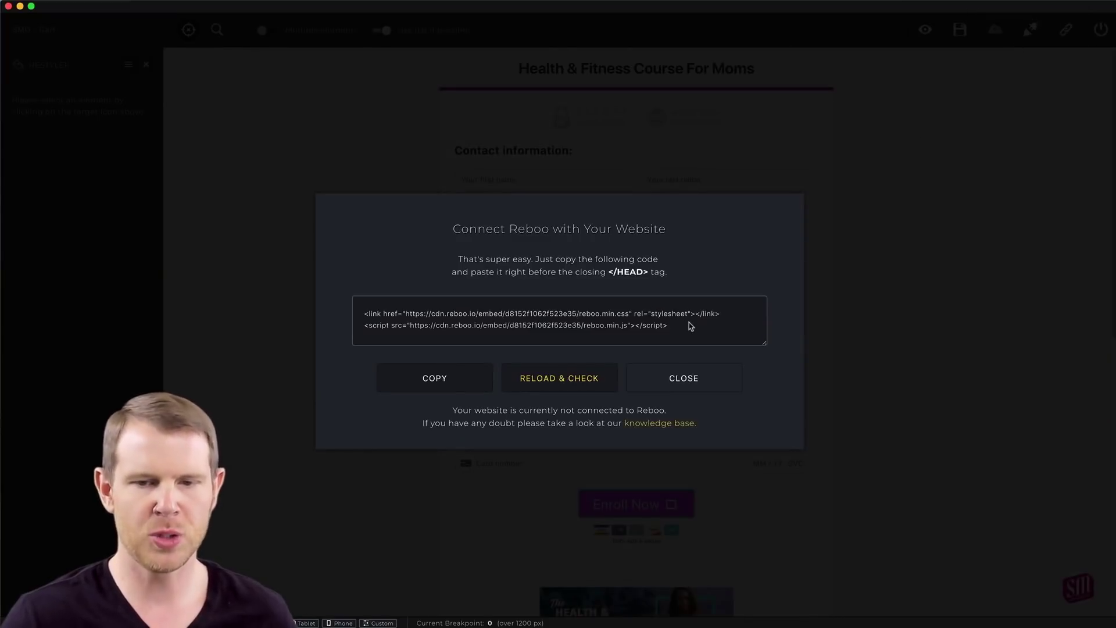
{"action": "left_click", "coordinate": [445, 378]}
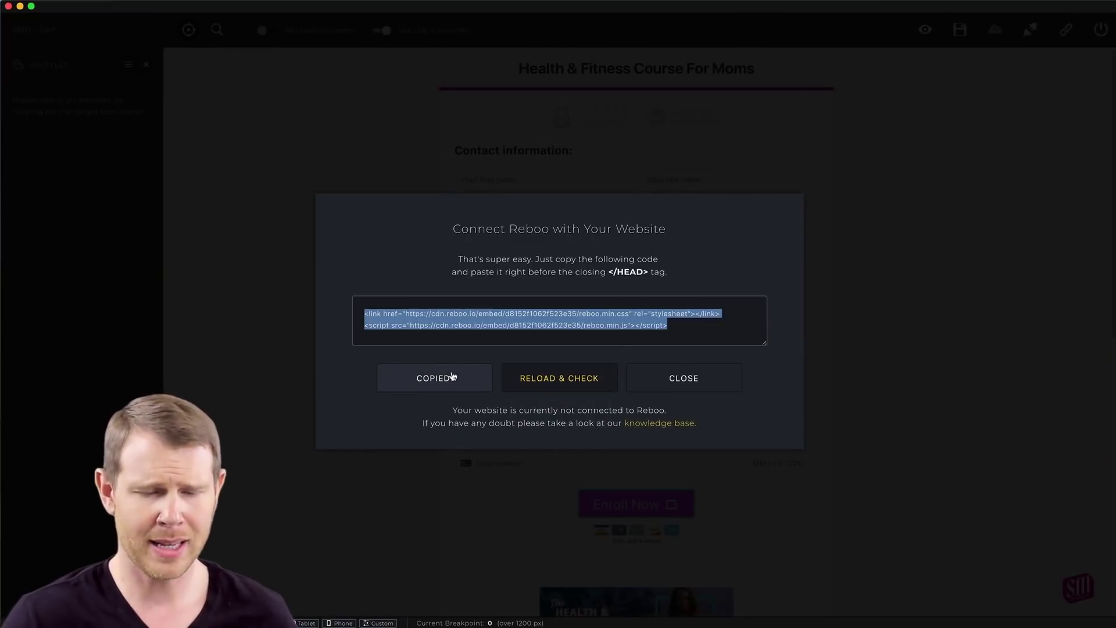
Switch to ThriveCart, paste the Reboo embed code above the existing script in the checkout-page-only tracking code, and save the product
{"action": "key", "text": "super+Tab"}
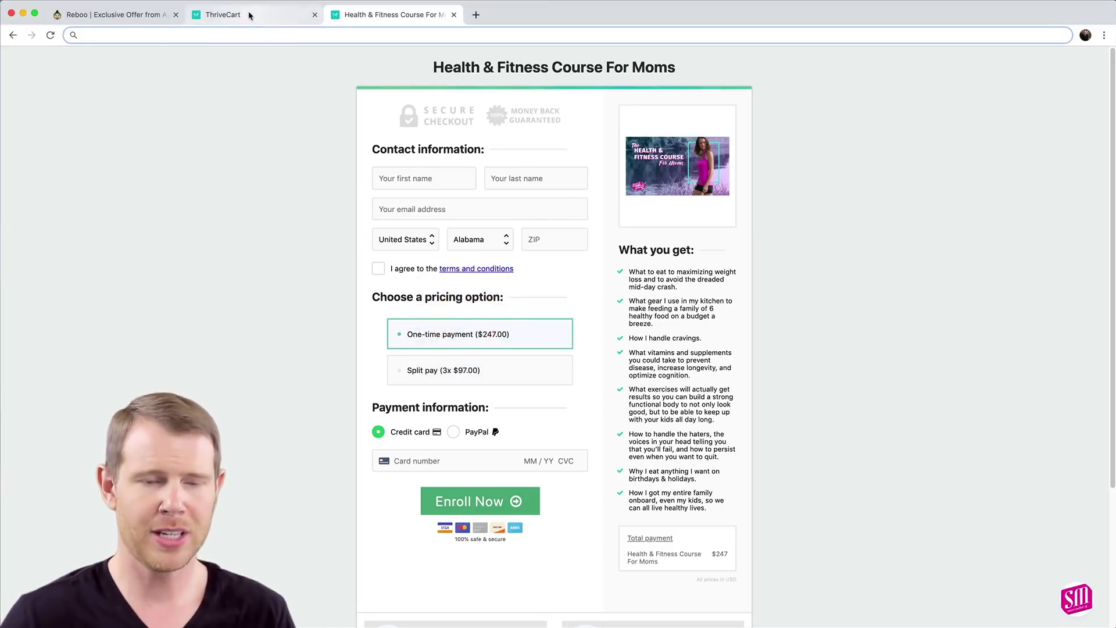
{"action": "left_click", "coordinate": [251, 16]}
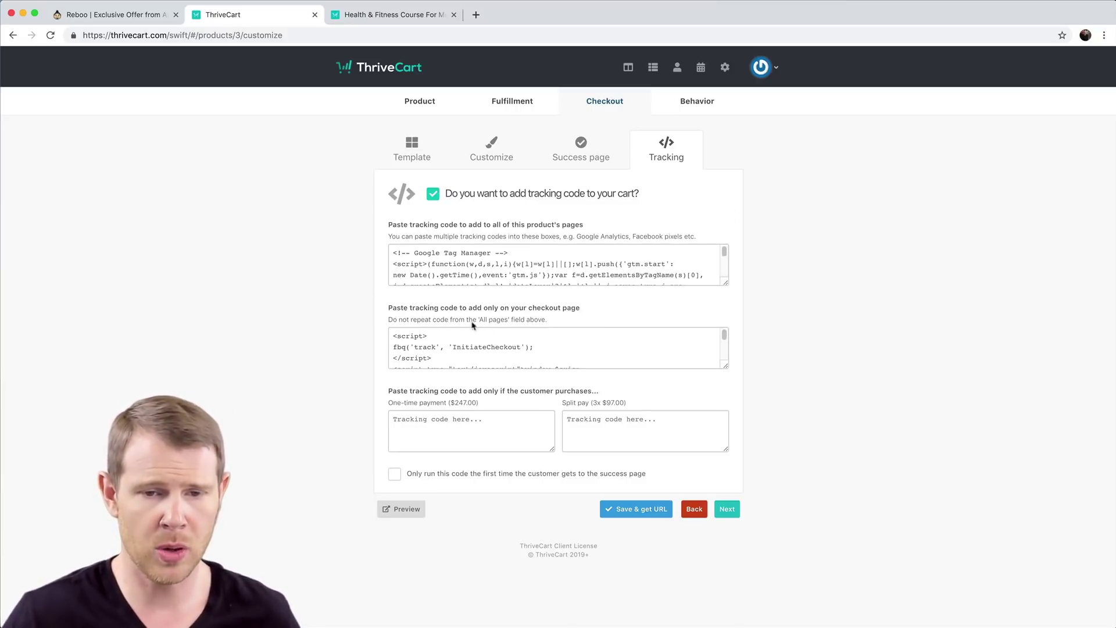
{"action": "left_click", "coordinate": [396, 335]}
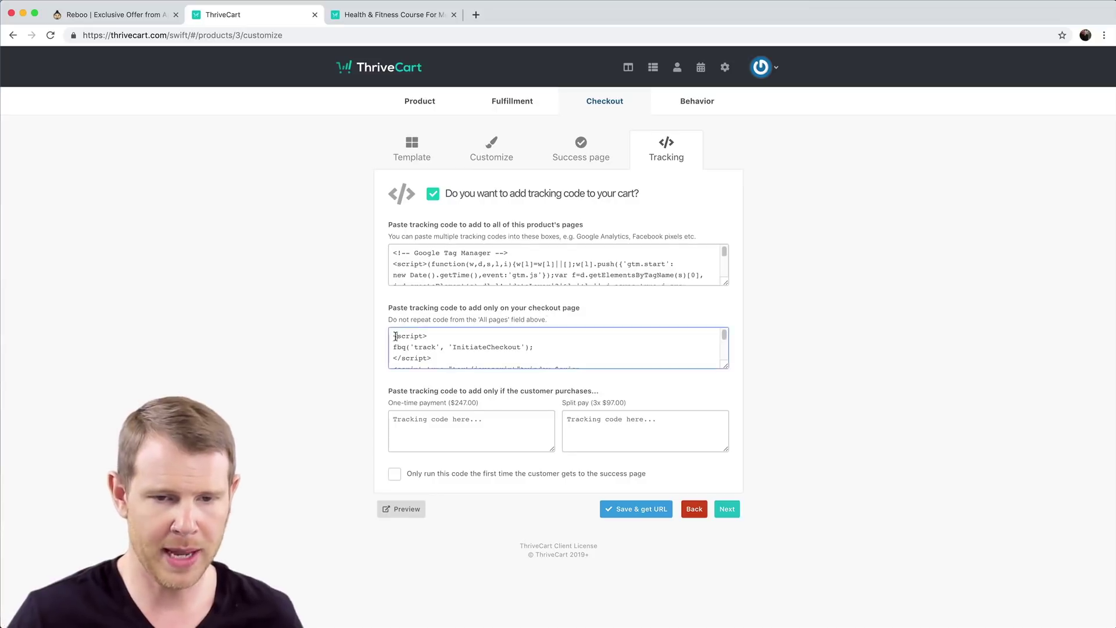
{"action": "key", "text": "Return"}
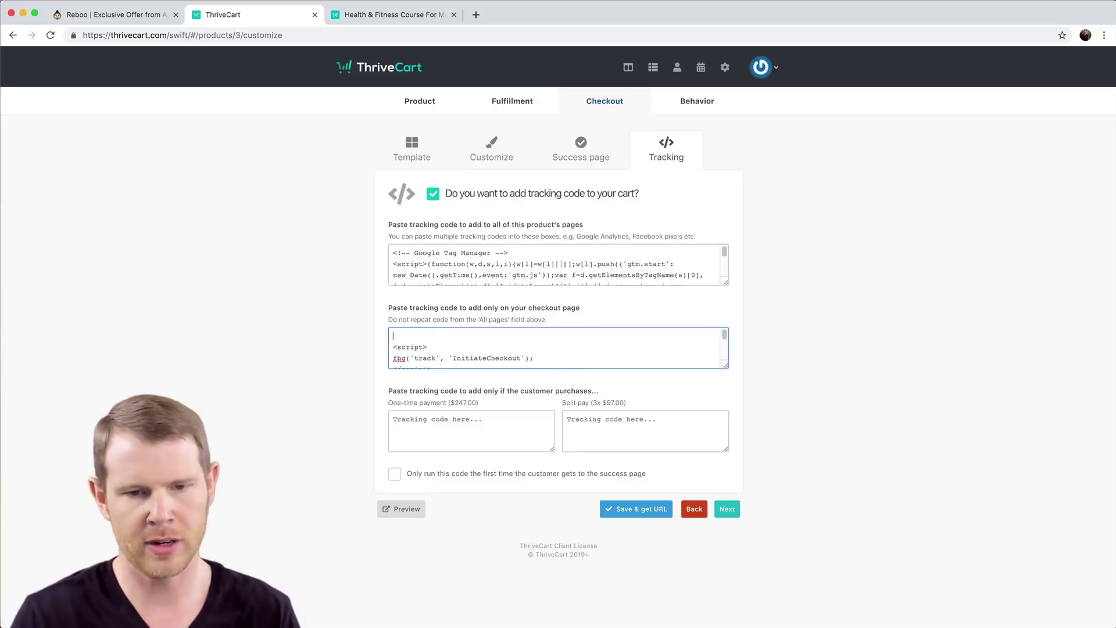
{"action": "key", "text": "super+v"}
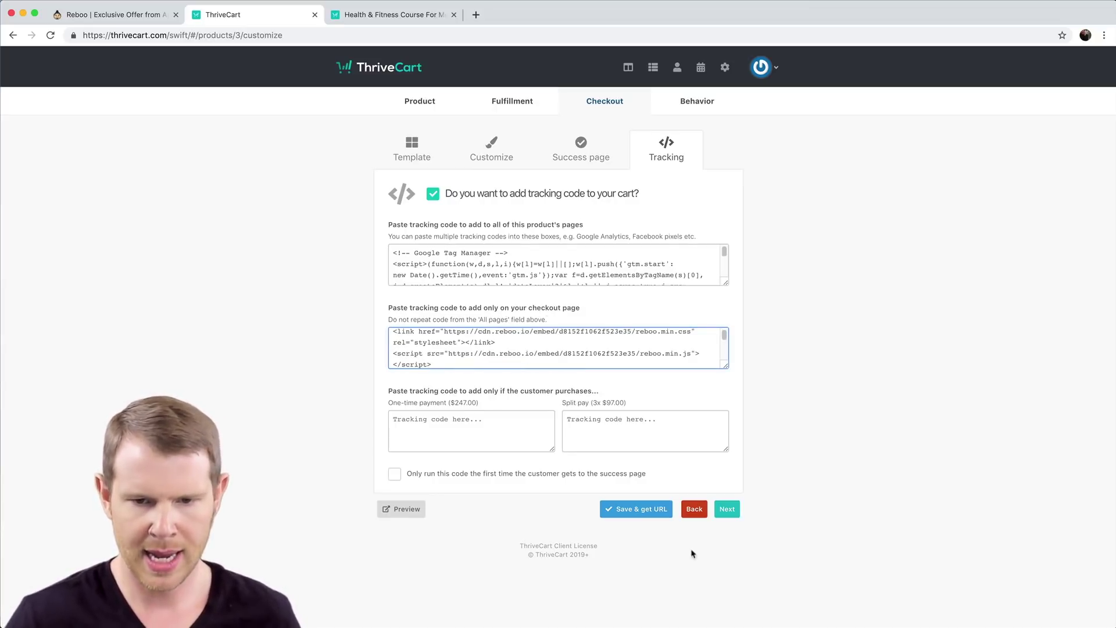
{"action": "left_click", "coordinate": [644, 511]}
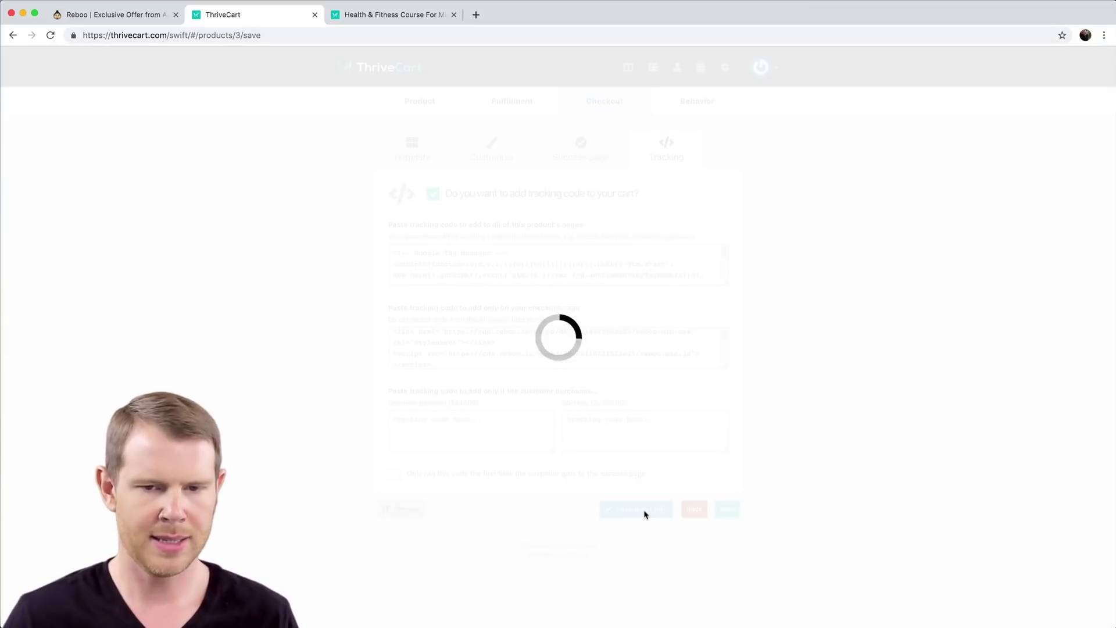
Return to Reboo, reload the website to check its connection, and close the connection dialog
{"action": "key", "text": "super+Tab"}
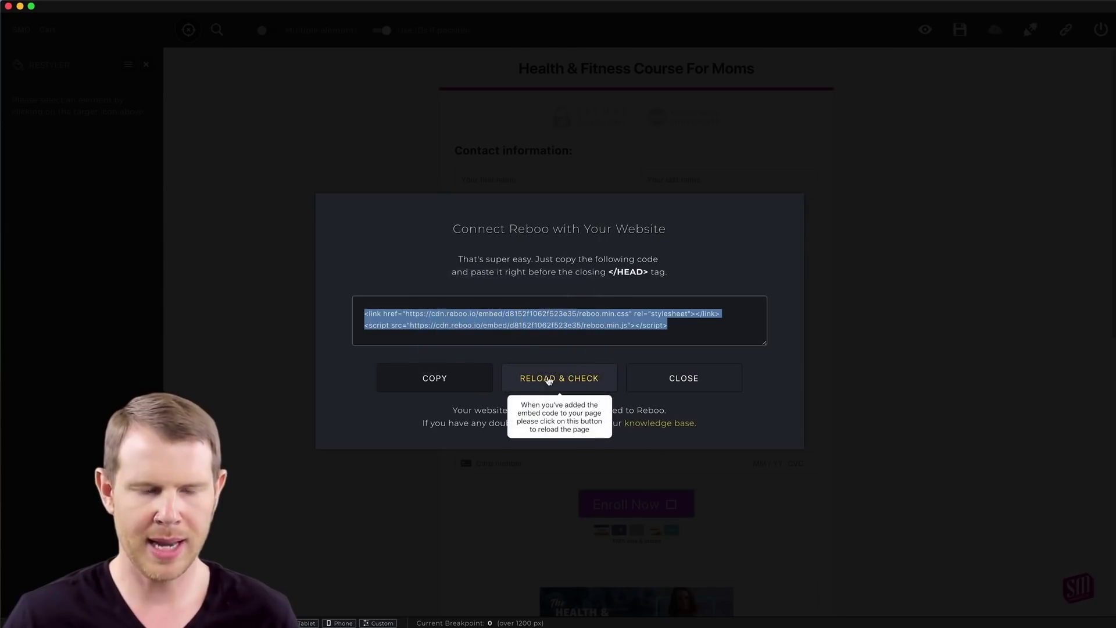
{"action": "left_click", "coordinate": [549, 379]}
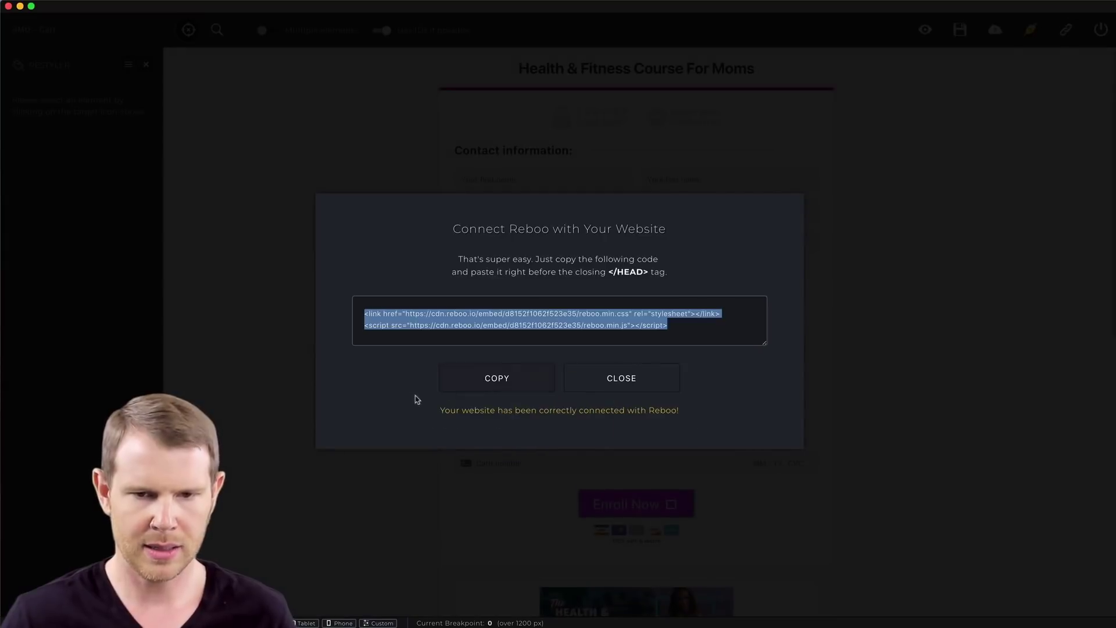
{"action": "left_click", "coordinate": [622, 387]}
Review the restyled checkout page and publish the Reboo changes to the live website
{"action": "scroll", "coordinate": [565, 328], "scroll_direction": "down", "scroll_amount": 5}
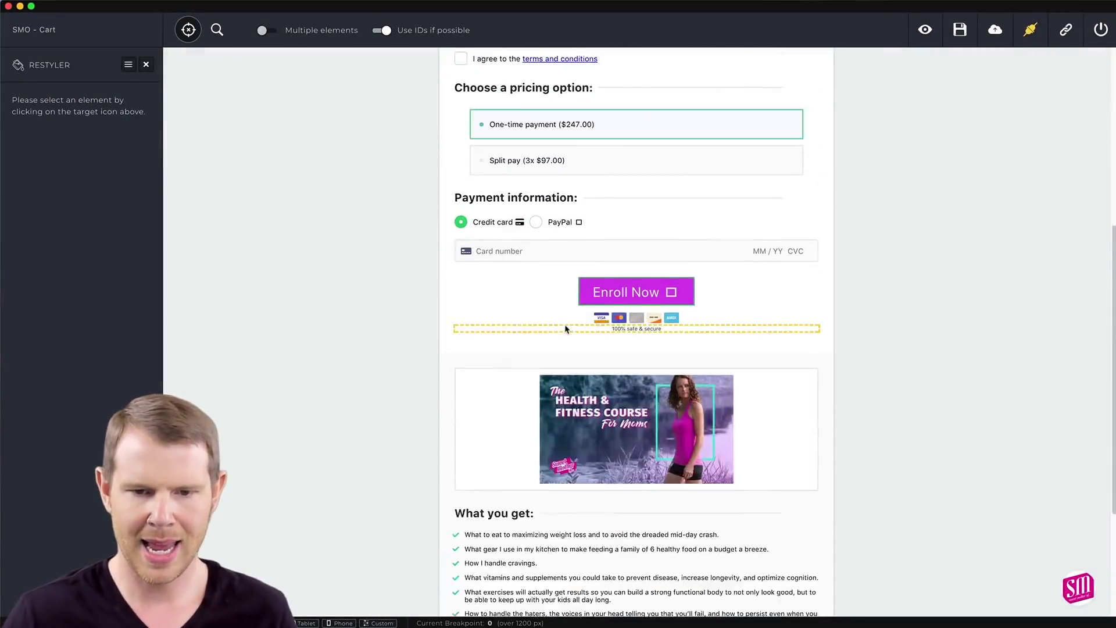
{"action": "scroll", "coordinate": [565, 328], "scroll_direction": "down", "scroll_amount": 6}
{"action": "scroll", "coordinate": [686, 419], "scroll_direction": "up", "scroll_amount": 10}
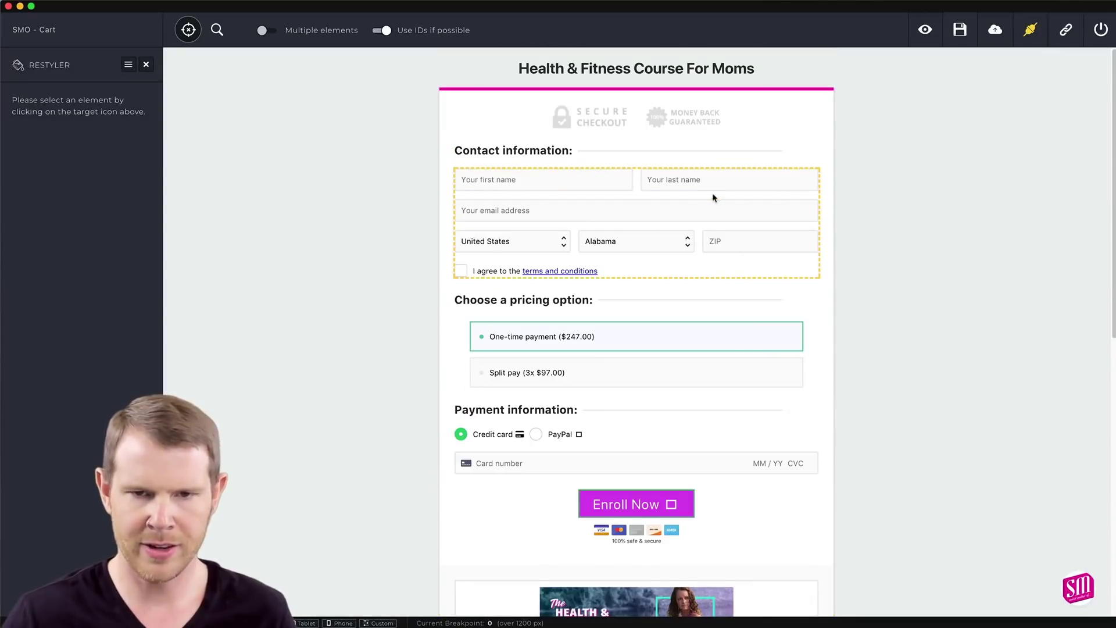
{"action": "scroll", "coordinate": [716, 196], "scroll_direction": "down", "scroll_amount": 2}
{"action": "scroll", "coordinate": [814, 152], "scroll_direction": "up", "scroll_amount": 2}
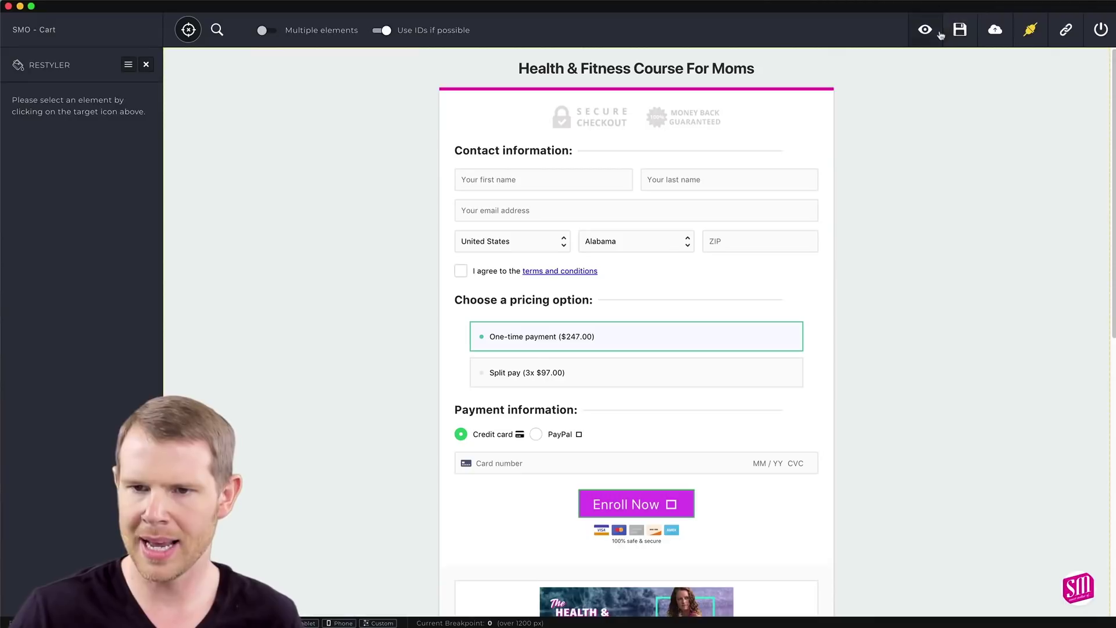
{"action": "left_click", "coordinate": [996, 32]}
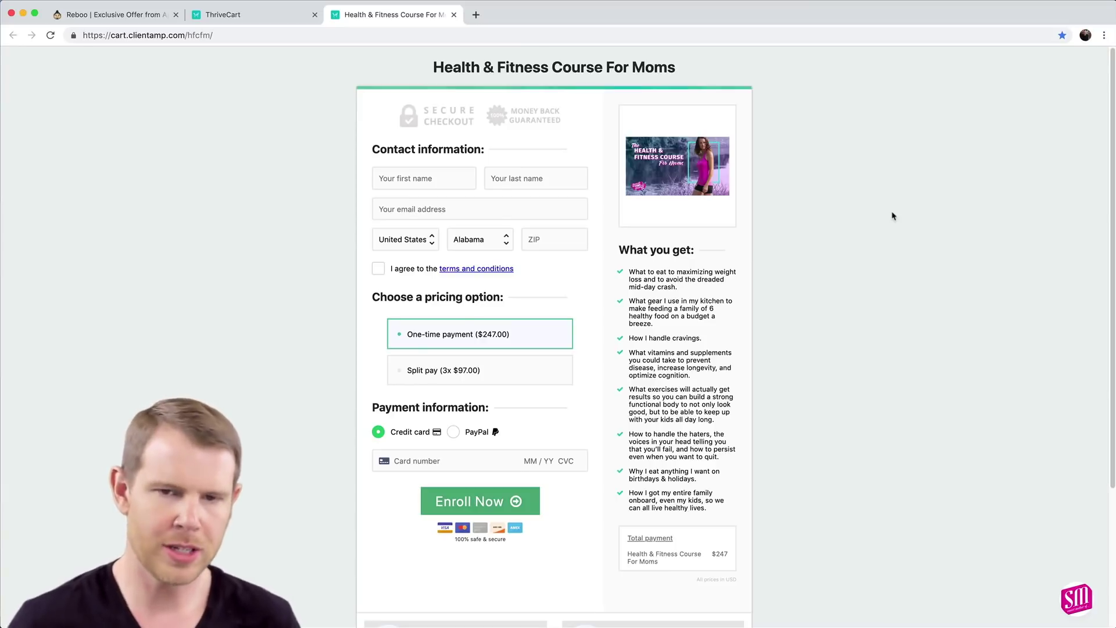
Look over the checkout page in Chrome, switch to its copy in Safari, and enlarge the Safari window
{"action": "scroll", "coordinate": [432, 291], "scroll_direction": "down", "scroll_amount": 3}
{"action": "scroll", "coordinate": [428, 311], "scroll_direction": "up", "scroll_amount": 3}
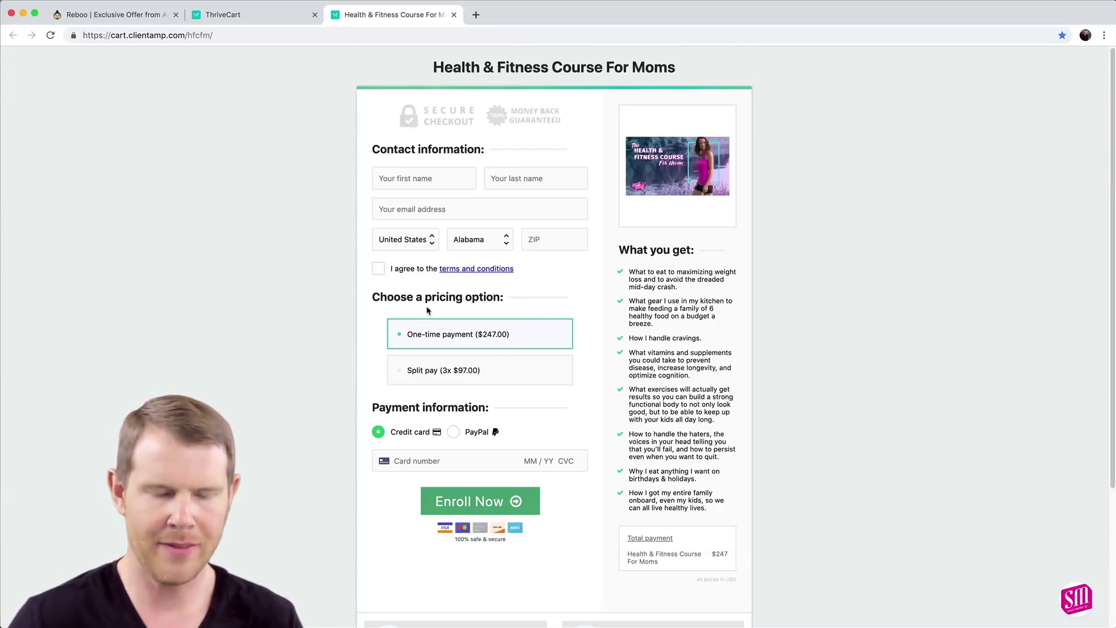
{"action": "key", "text": "super+Tab"}
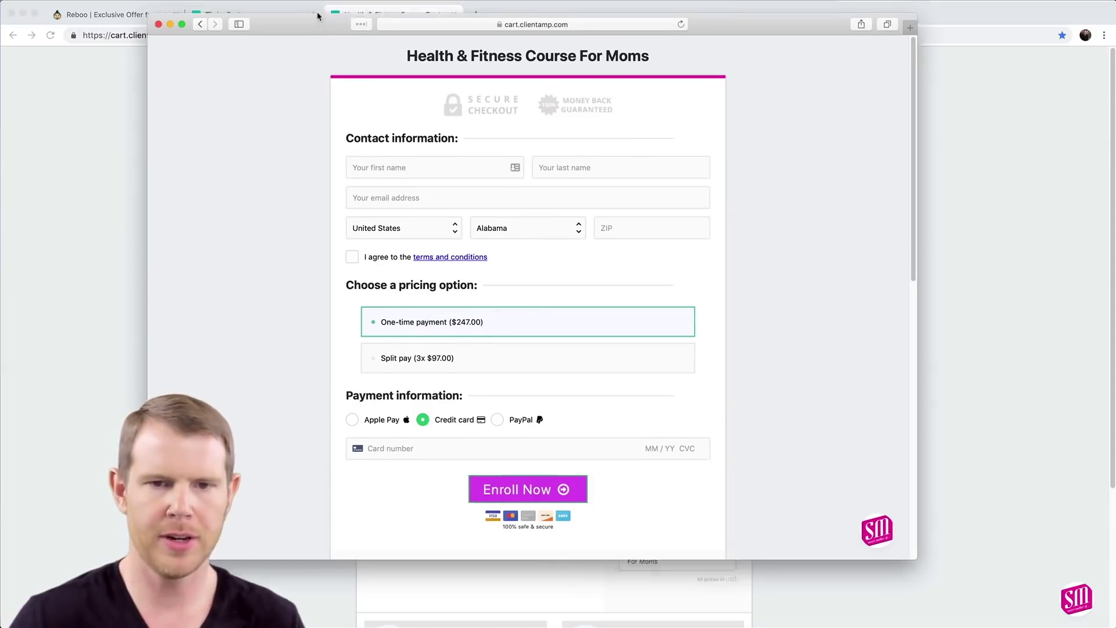
{"action": "left_click_drag", "start_coordinate": [333, 20], "coordinate": [330, 7]}
{"action": "left_click_drag", "start_coordinate": [911, 540], "coordinate": [953, 583]}
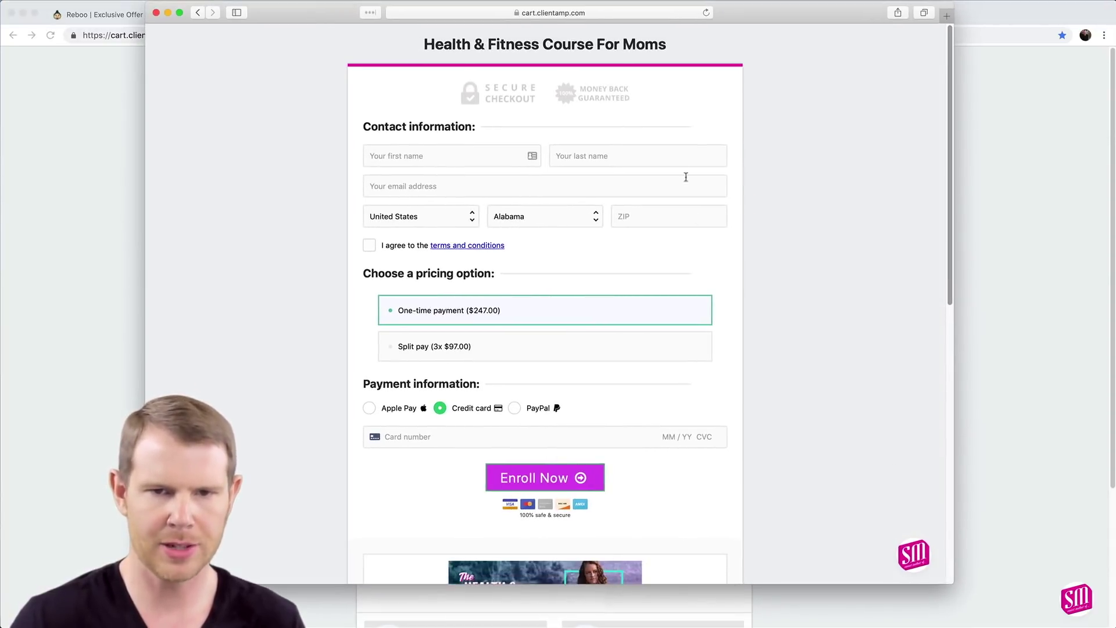
Examine the published checkout page in Safari from the contact form down to the testimonials and footer
{"action": "left_click", "coordinate": [562, 13]}
{"action": "left_click", "coordinate": [812, 395]}
{"action": "scroll", "coordinate": [814, 394], "scroll_direction": "down", "scroll_amount": 10}
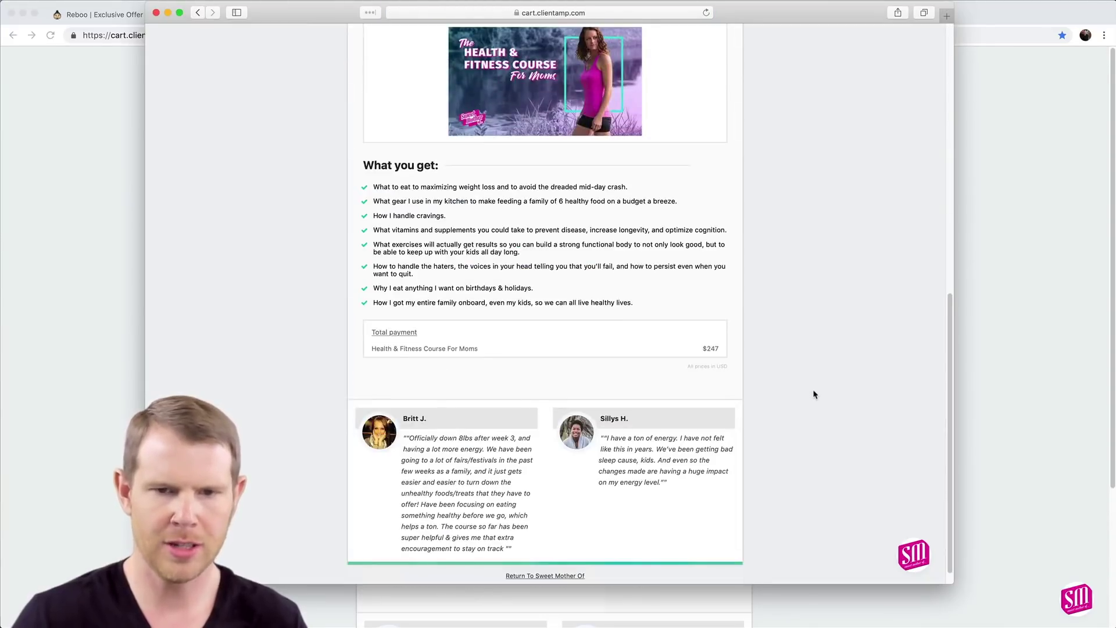
{"action": "scroll", "coordinate": [814, 394], "scroll_direction": "up", "scroll_amount": 10}
{"action": "scroll", "coordinate": [764, 397], "scroll_direction": "down", "scroll_amount": 5}
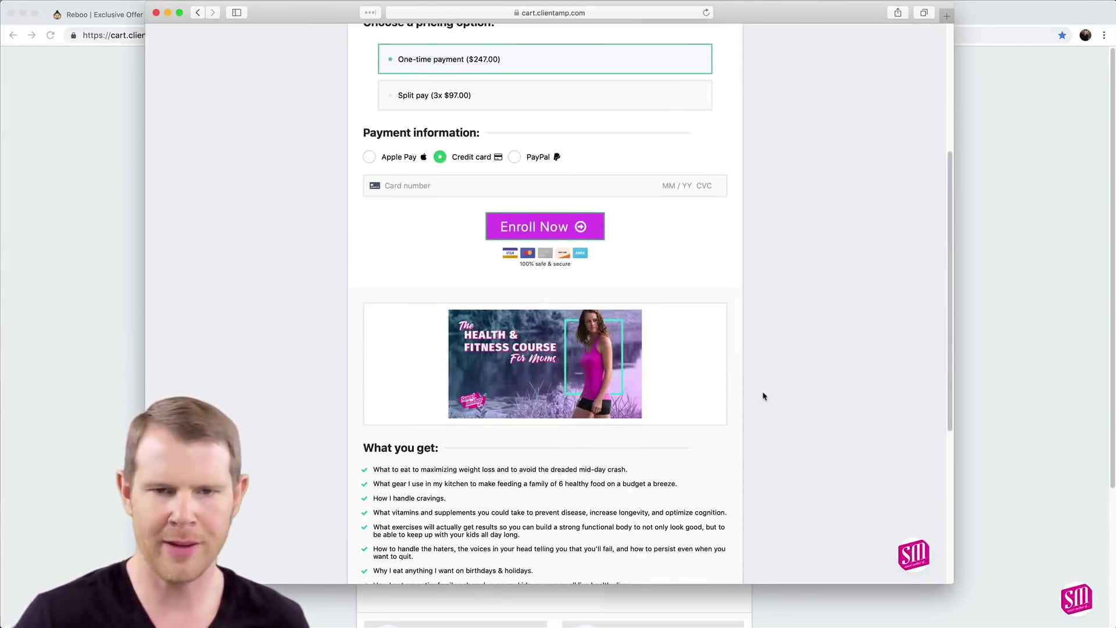
{"action": "scroll", "coordinate": [764, 396], "scroll_direction": "down", "scroll_amount": 5}
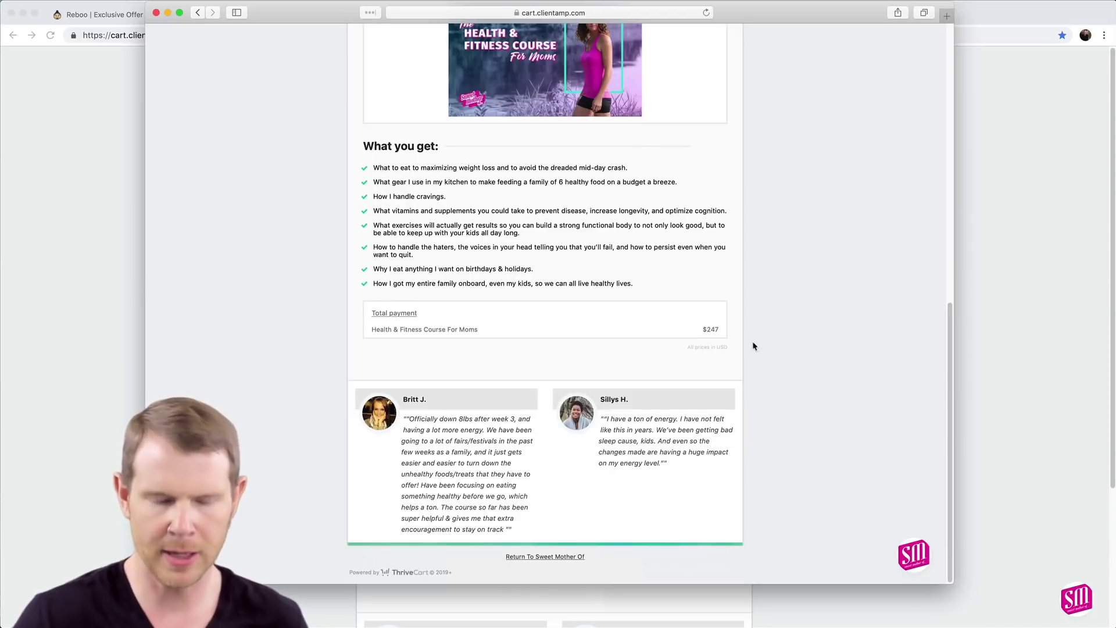
{"action": "scroll", "coordinate": [753, 347], "scroll_direction": "up", "scroll_amount": 10}
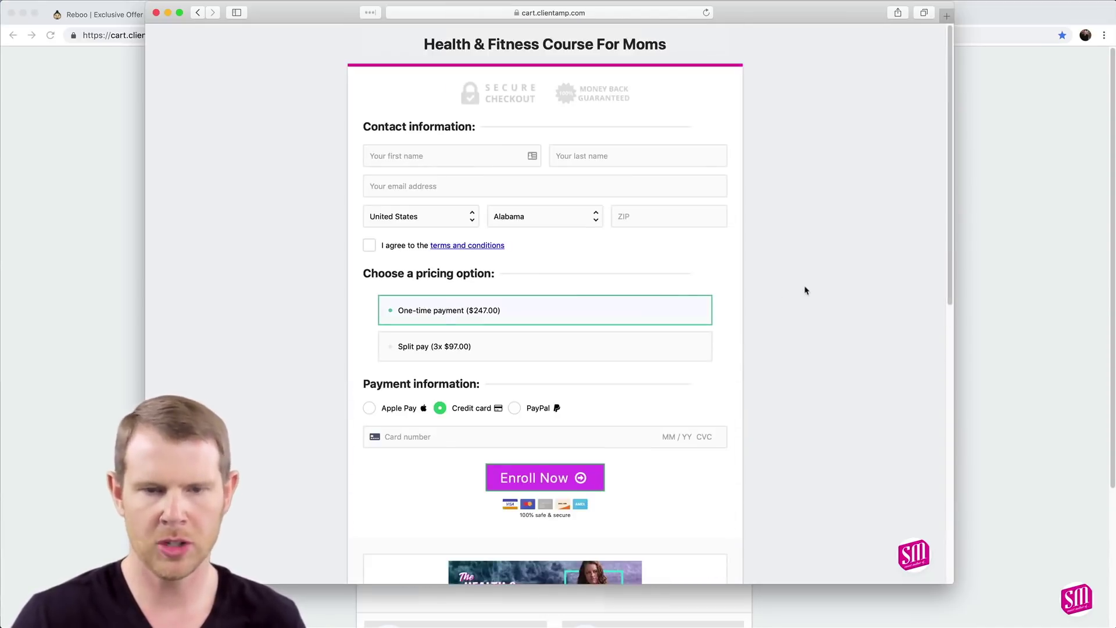
Switch back to Reboo and set the text size of the "Health & Fitness Course For Moms" heading to 37 px
{"action": "left_click", "coordinate": [96, 205]}
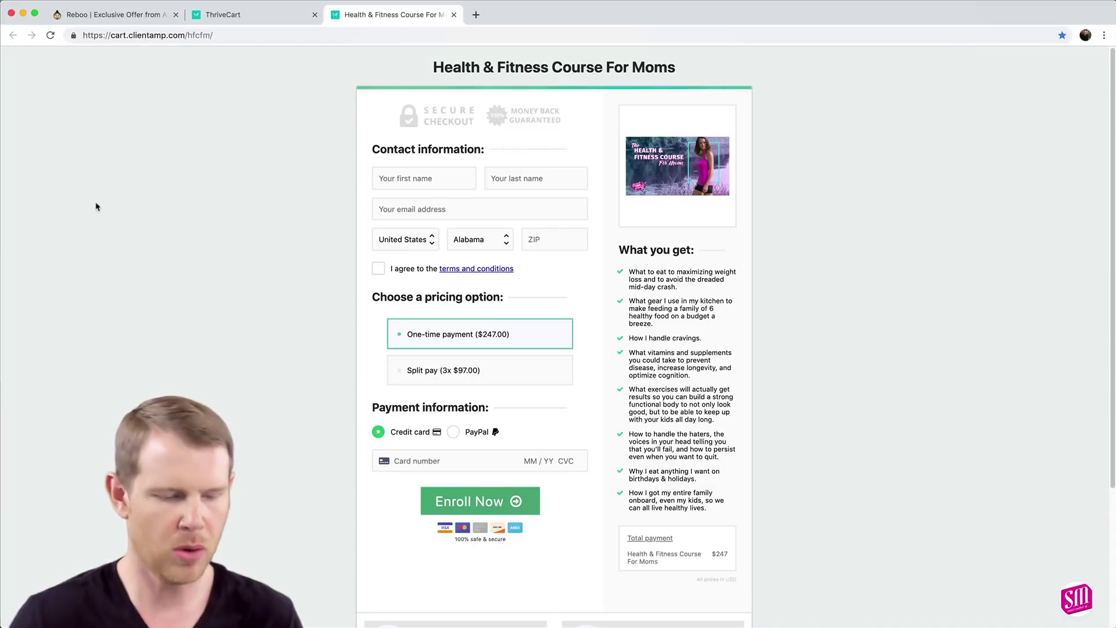
{"action": "key", "text": "super+Tab"}
{"action": "key", "text": "super+Tab"}
{"action": "key", "text": "super+Tab"}
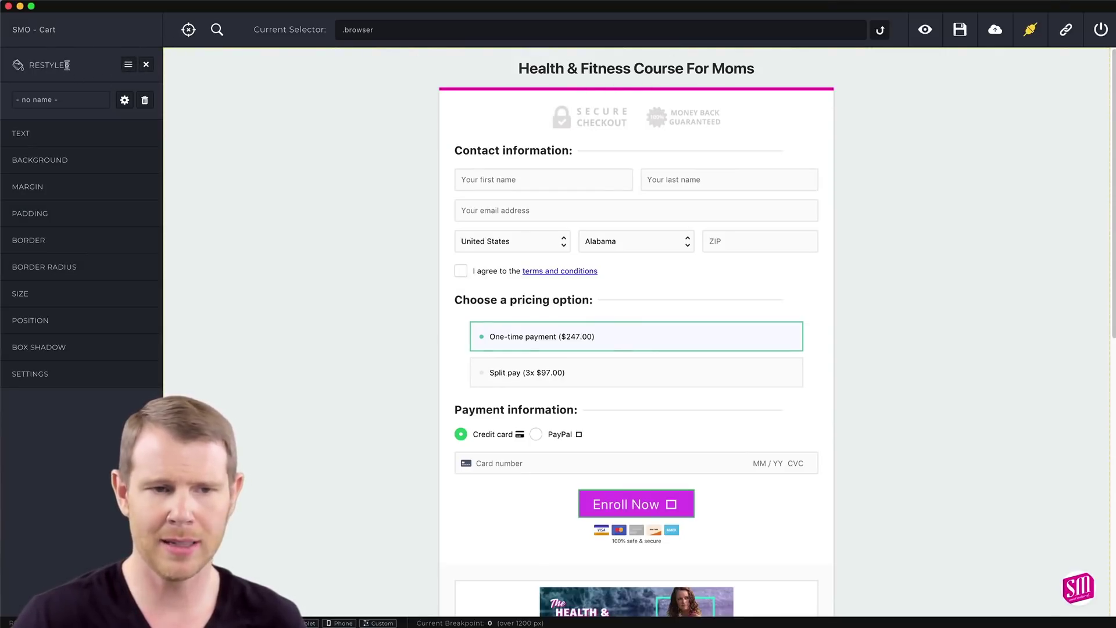
{"action": "left_click", "coordinate": [183, 34]}
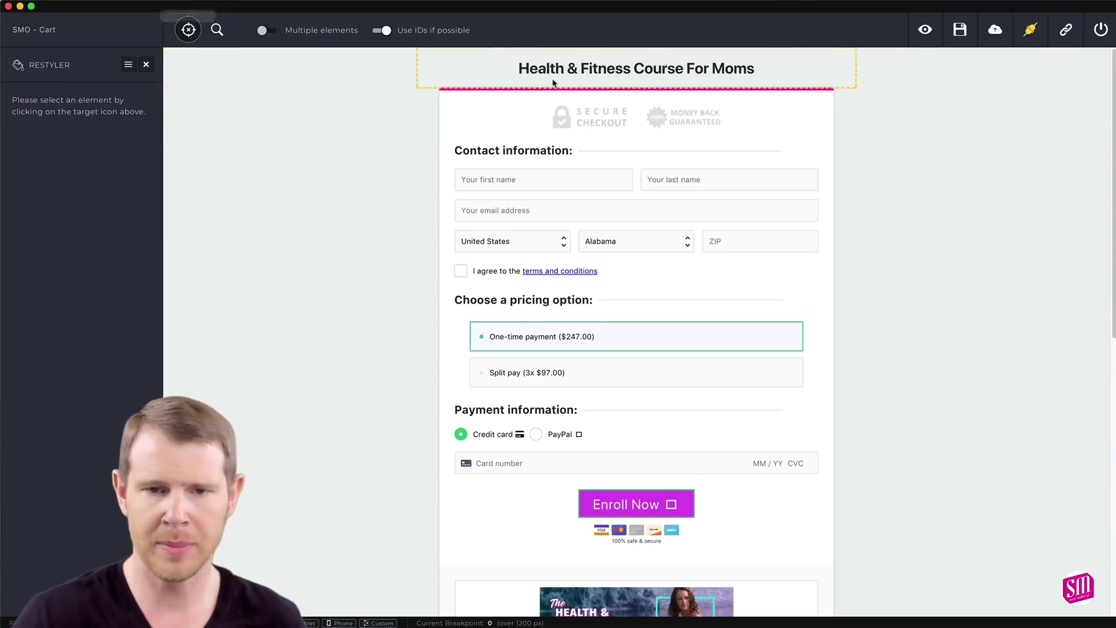
{"action": "left_click", "coordinate": [568, 69]}
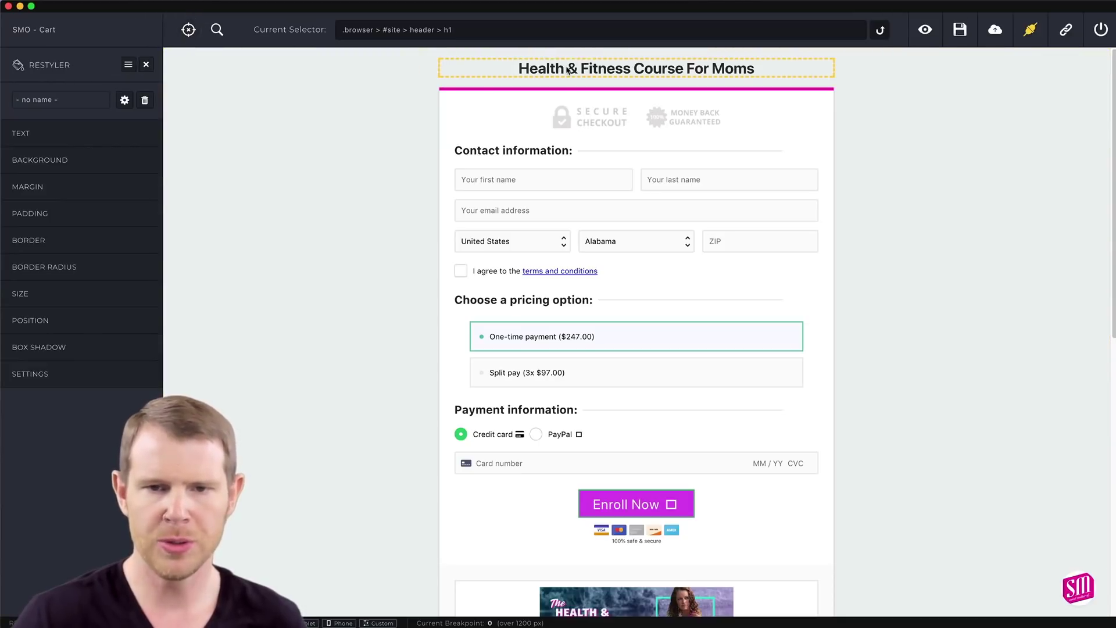
{"action": "left_click", "coordinate": [40, 133]}
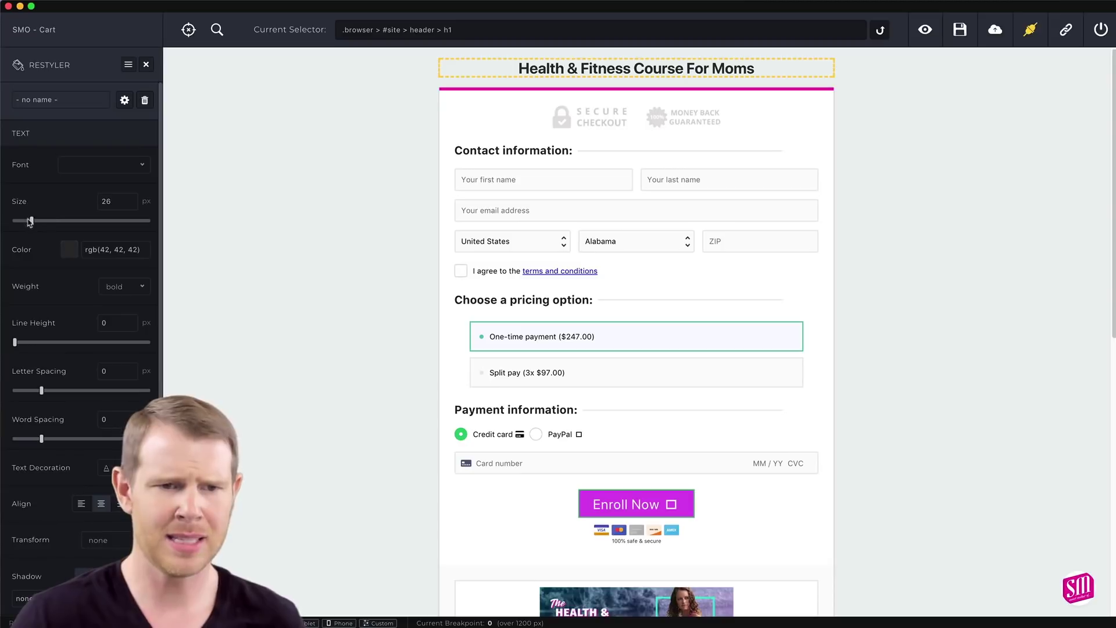
{"action": "left_click_drag", "start_coordinate": [31, 222], "coordinate": [40, 221]}
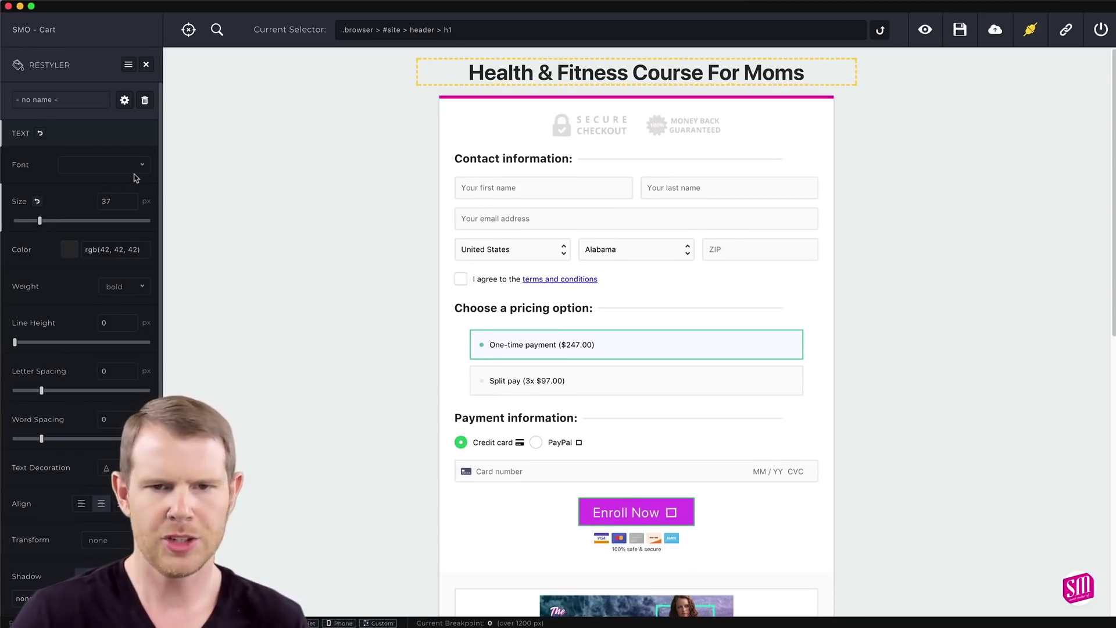
Change the page heading's font to Montserrat and leave the Restyler
{"action": "left_click", "coordinate": [139, 168]}
{"action": "scroll", "coordinate": [93, 261], "scroll_direction": "down", "scroll_amount": 5}
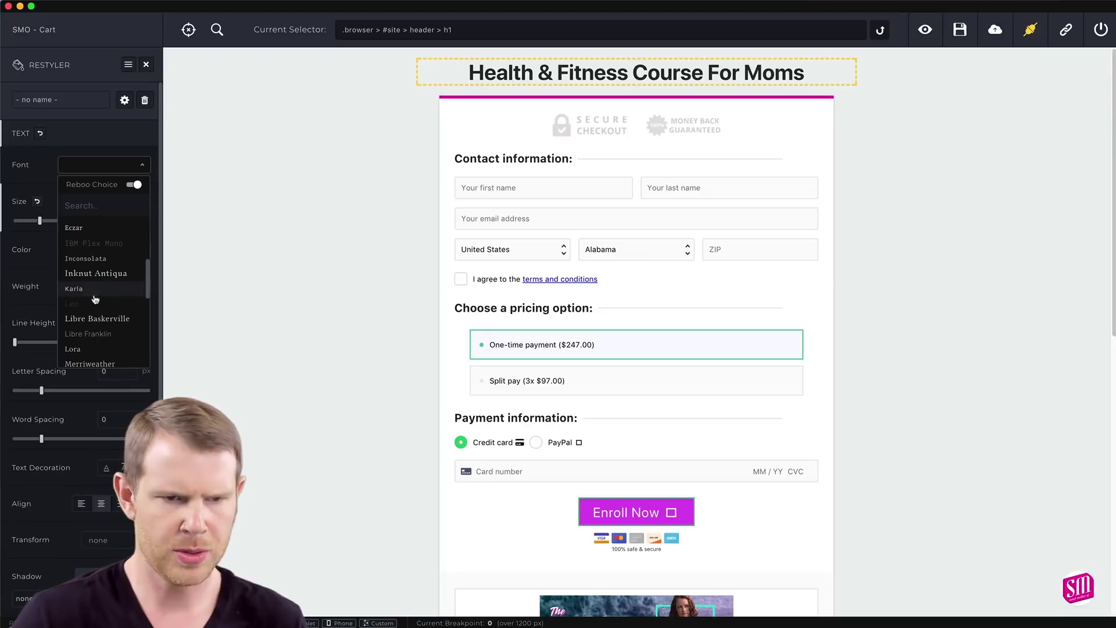
{"action": "scroll", "coordinate": [90, 343], "scroll_direction": "down", "scroll_amount": 3}
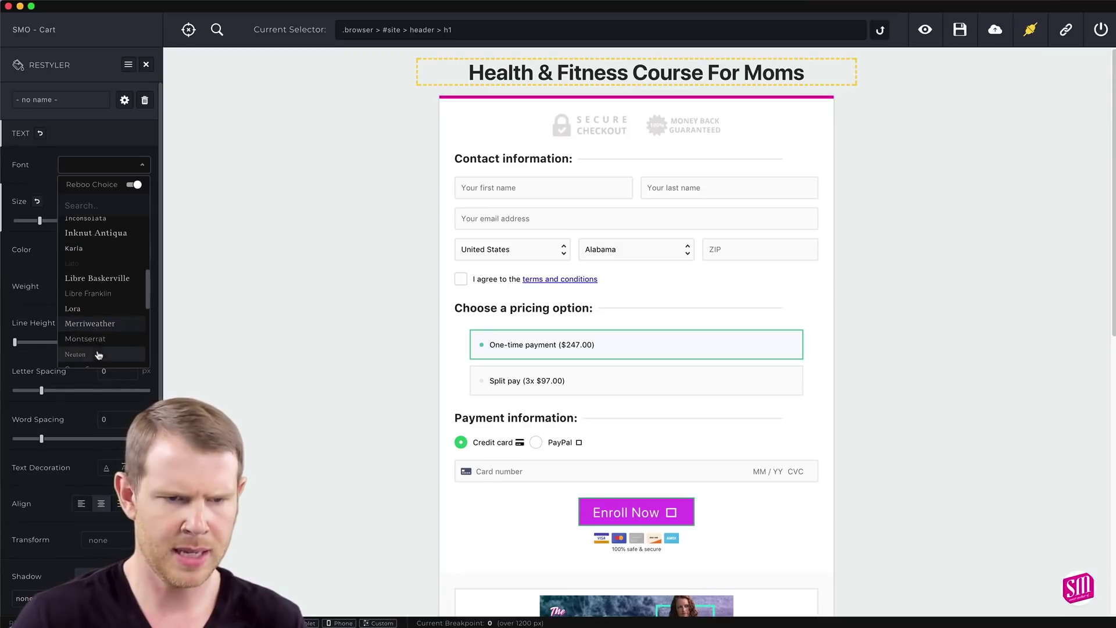
{"action": "left_click", "coordinate": [85, 342]}
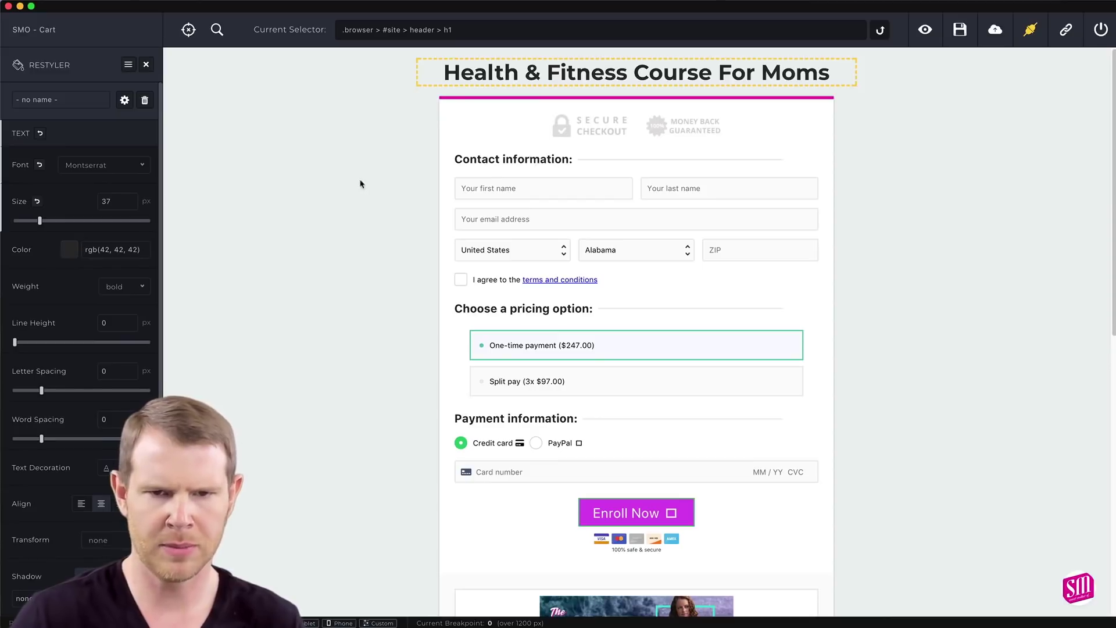
{"action": "key", "text": "Escape"}
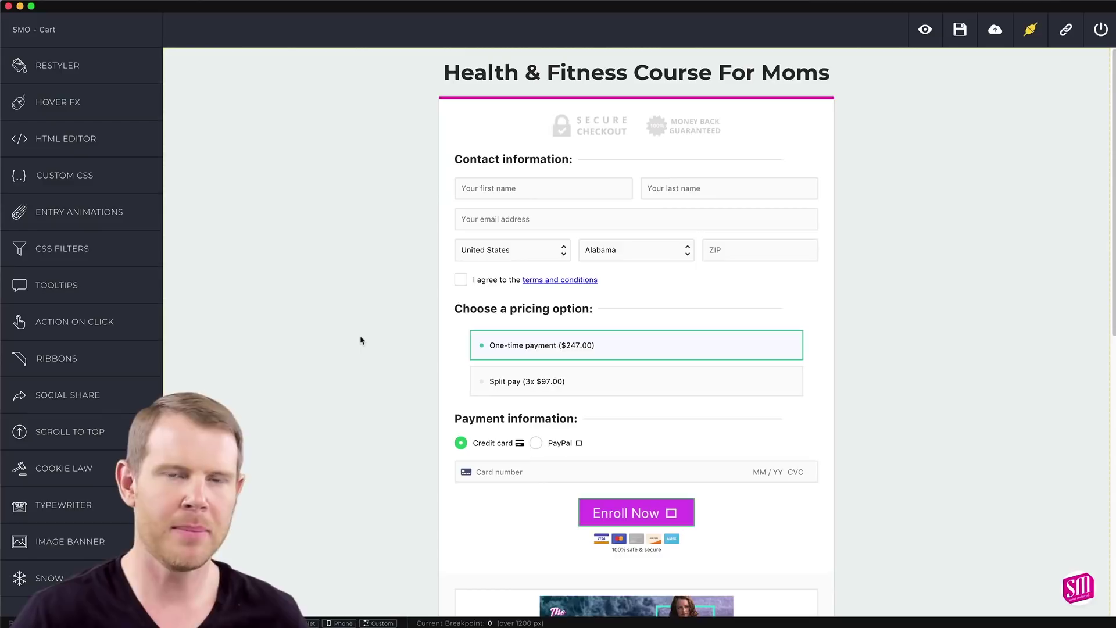
Restyle the "Powered by ThriveCart" footer by setting its visibility to hidden
{"action": "scroll", "coordinate": [361, 340], "scroll_direction": "down", "scroll_amount": 1}
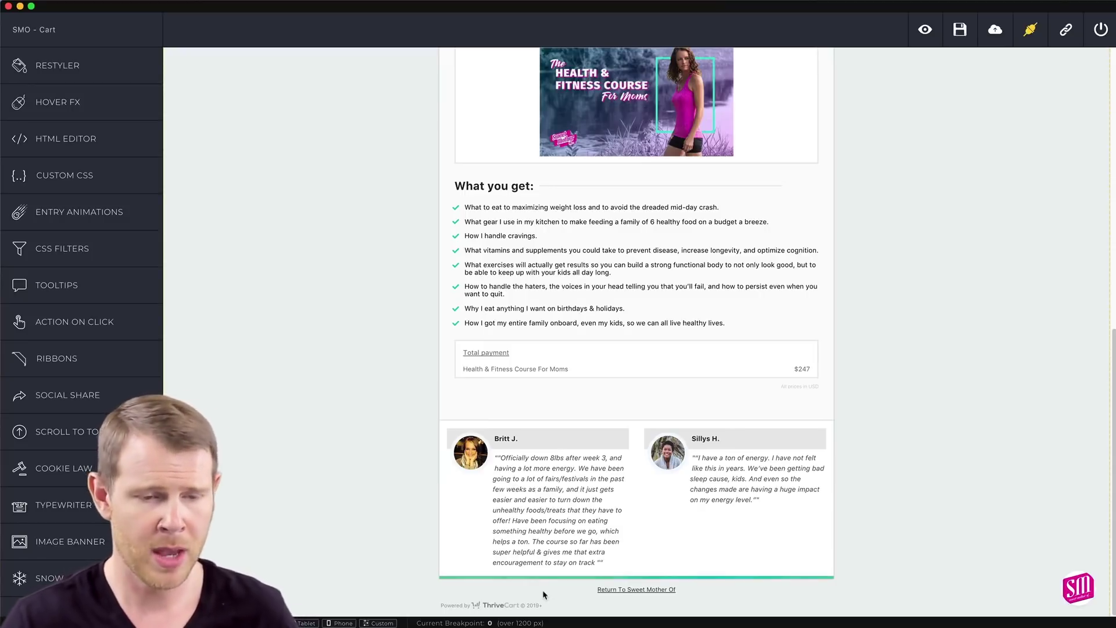
{"action": "left_click", "coordinate": [82, 67]}
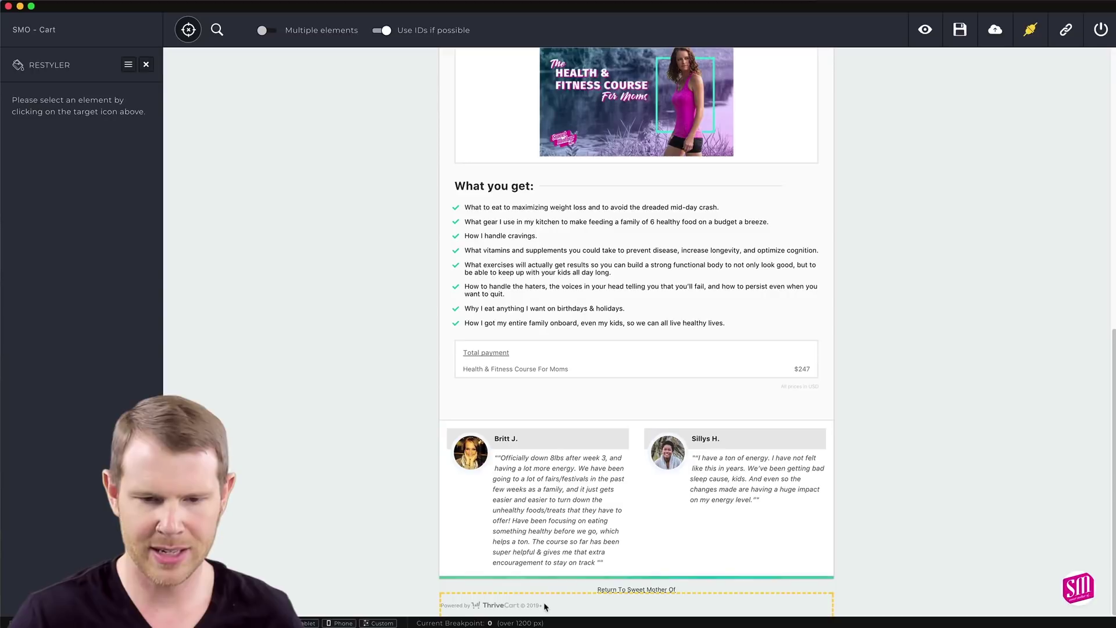
{"action": "left_click", "coordinate": [474, 605]}
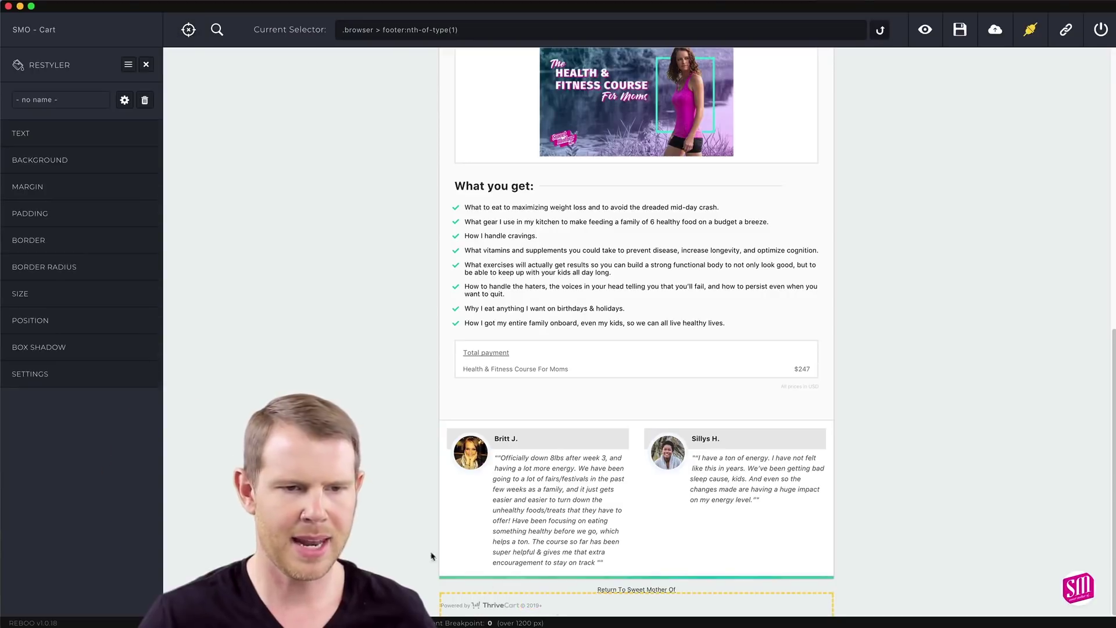
{"action": "left_click", "coordinate": [54, 376]}
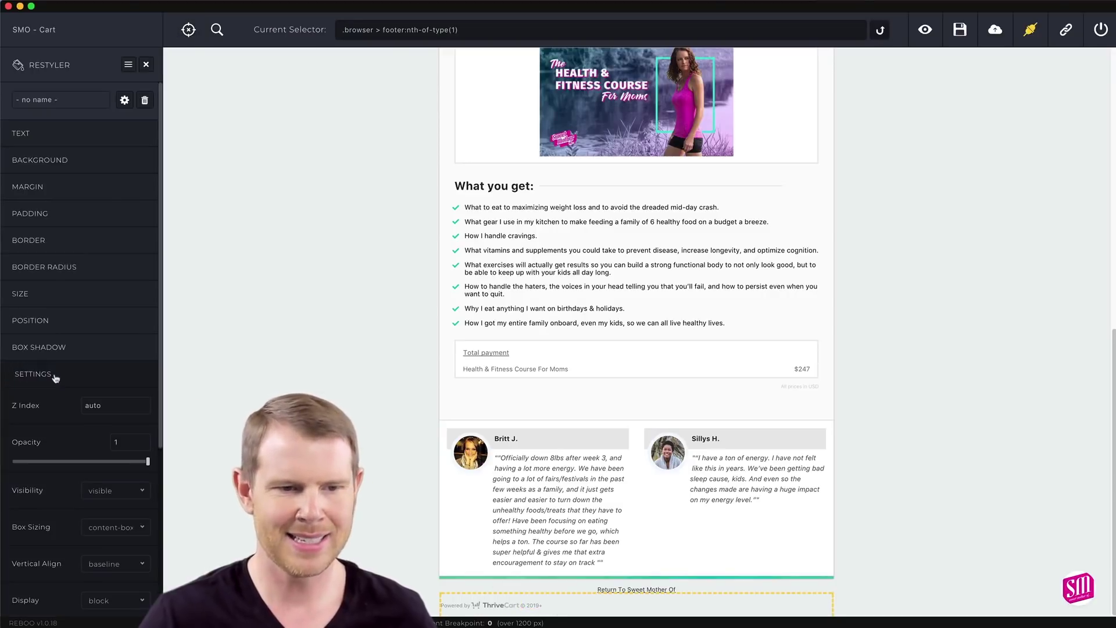
{"action": "left_click", "coordinate": [123, 495]}
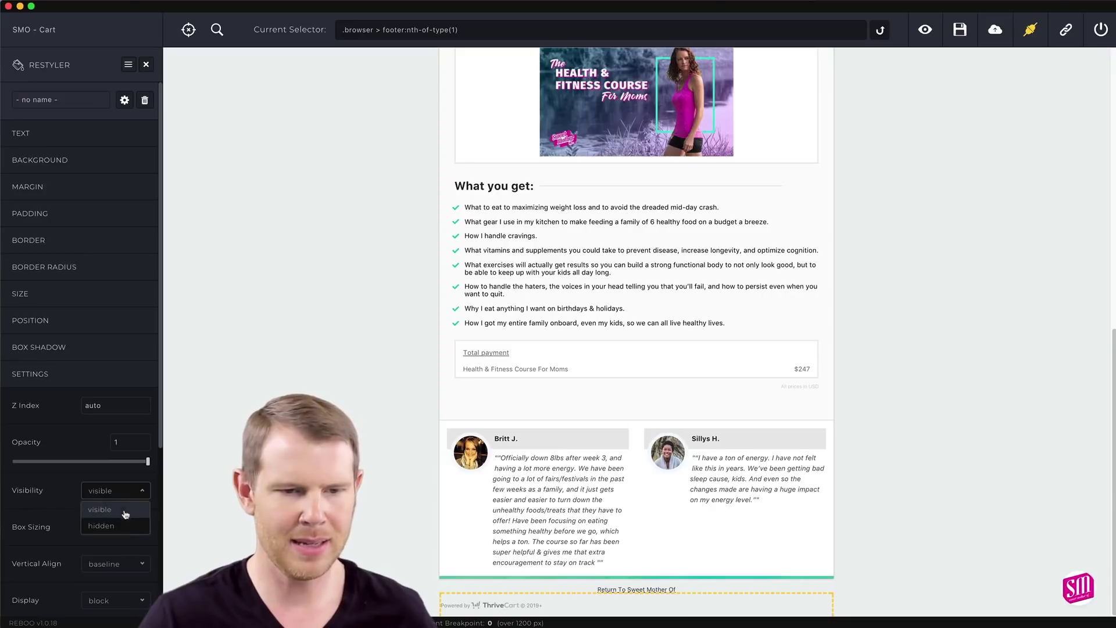
{"action": "left_click", "coordinate": [102, 526]}
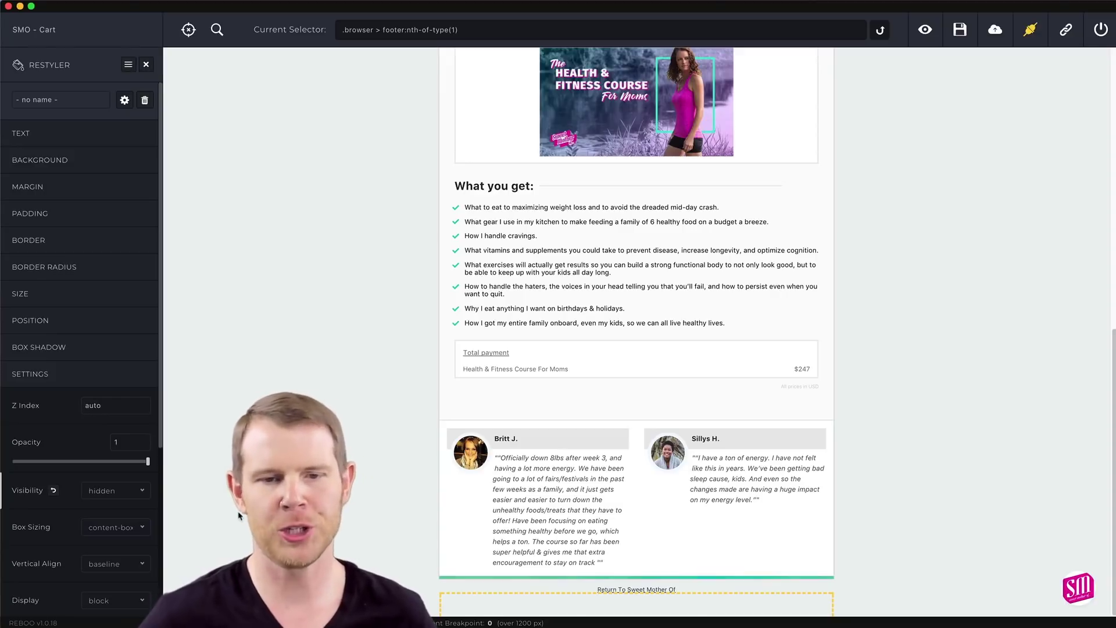
Leave the Restyler and apply the Pop hover effect to the Secure Checkout seal image
{"action": "scroll", "coordinate": [238, 515], "scroll_direction": "up", "scroll_amount": 15}
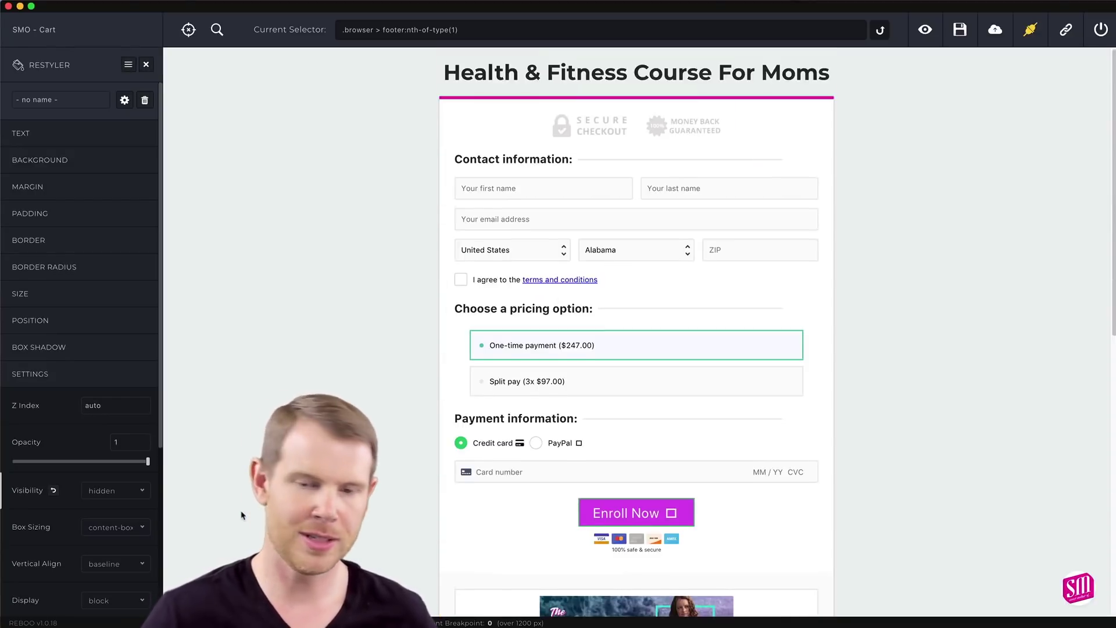
{"action": "scroll", "coordinate": [242, 515], "scroll_direction": "down", "scroll_amount": 2}
{"action": "scroll", "coordinate": [243, 515], "scroll_direction": "down", "scroll_amount": 1}
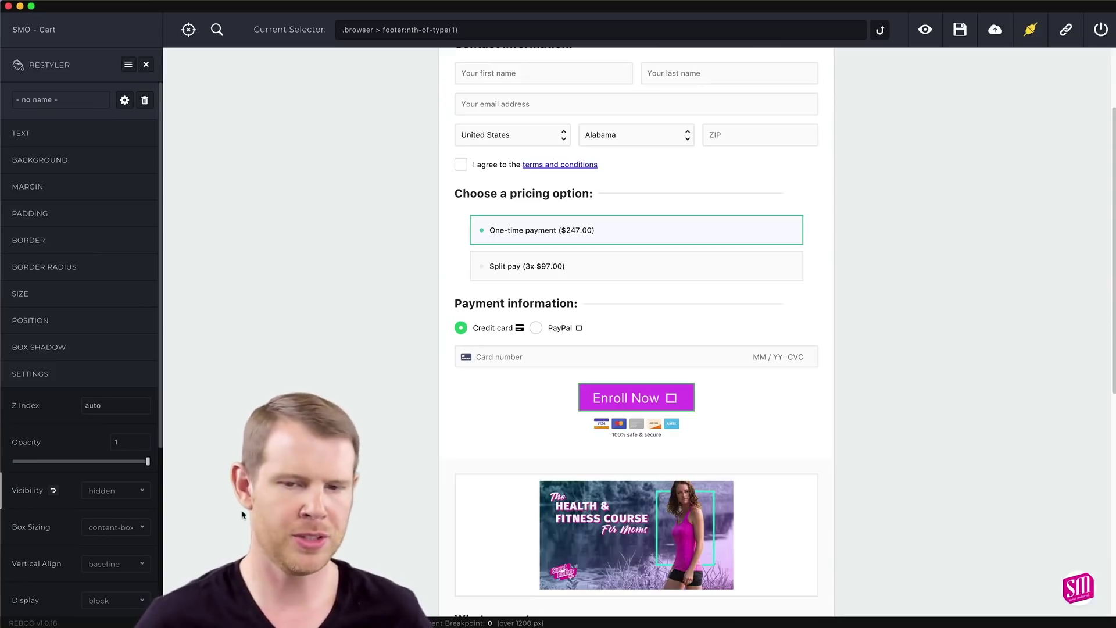
{"action": "scroll", "coordinate": [438, 379], "scroll_direction": "up", "scroll_amount": 3}
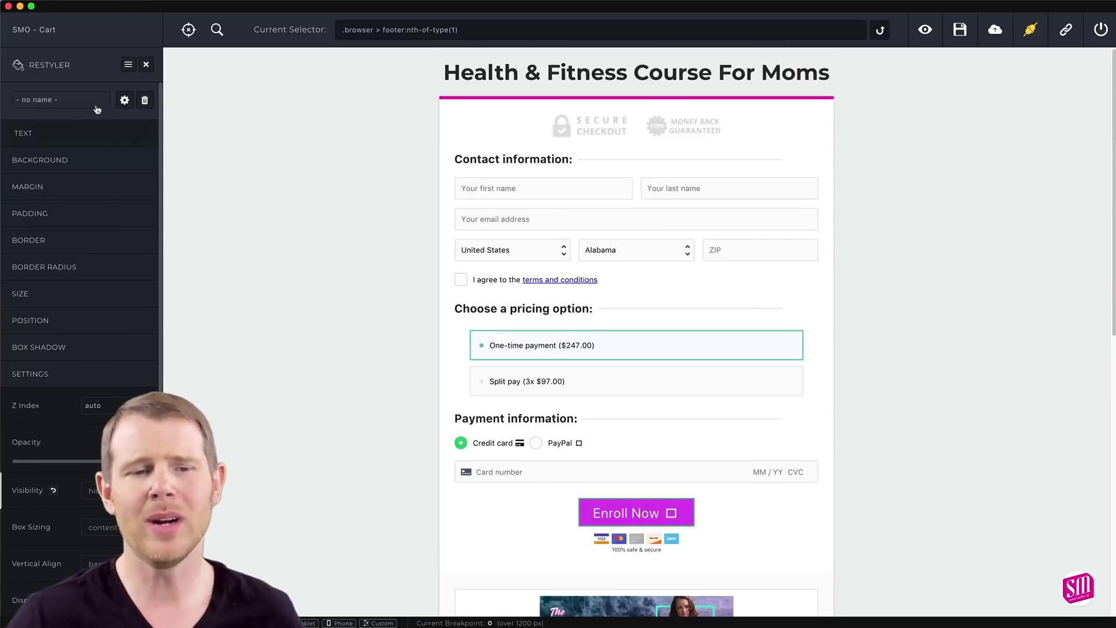
{"action": "left_click", "coordinate": [146, 64]}
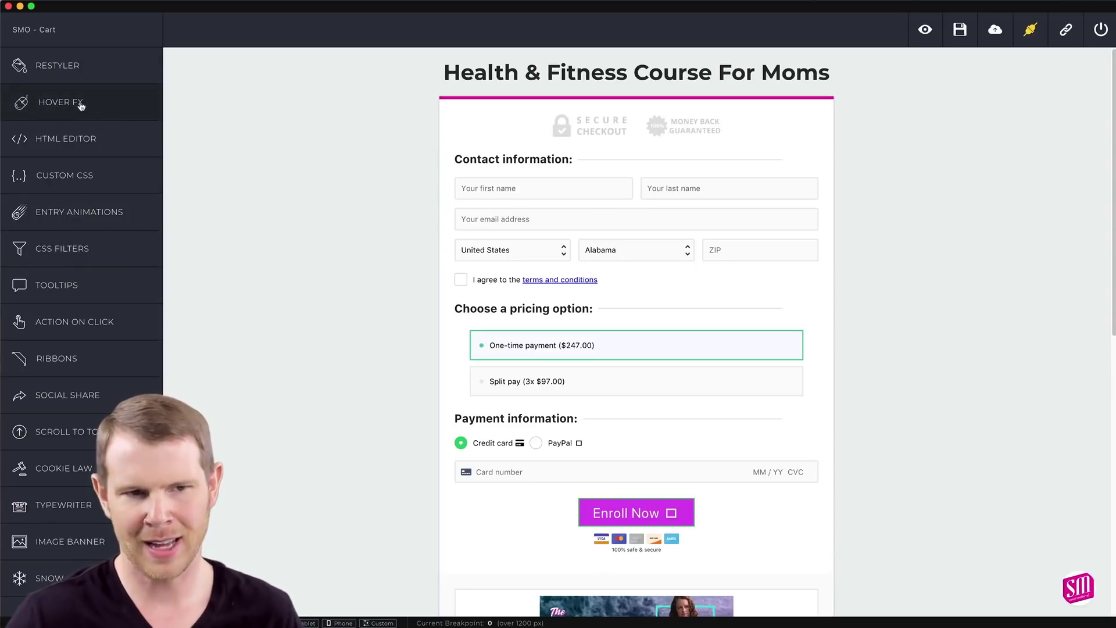
{"action": "left_click", "coordinate": [60, 102]}
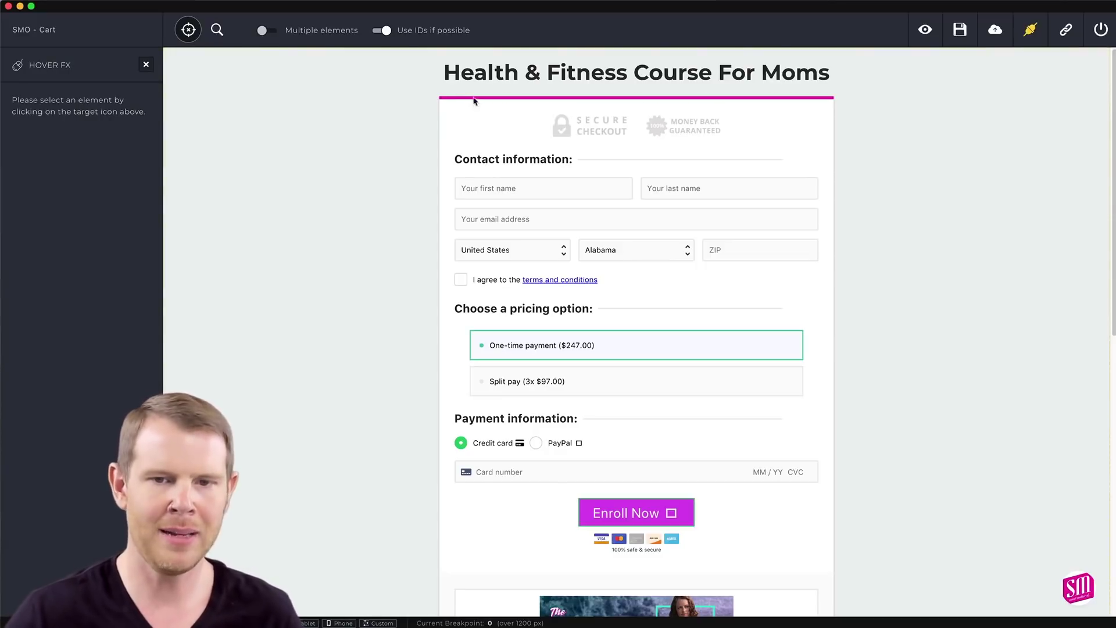
{"action": "left_click", "coordinate": [611, 133]}
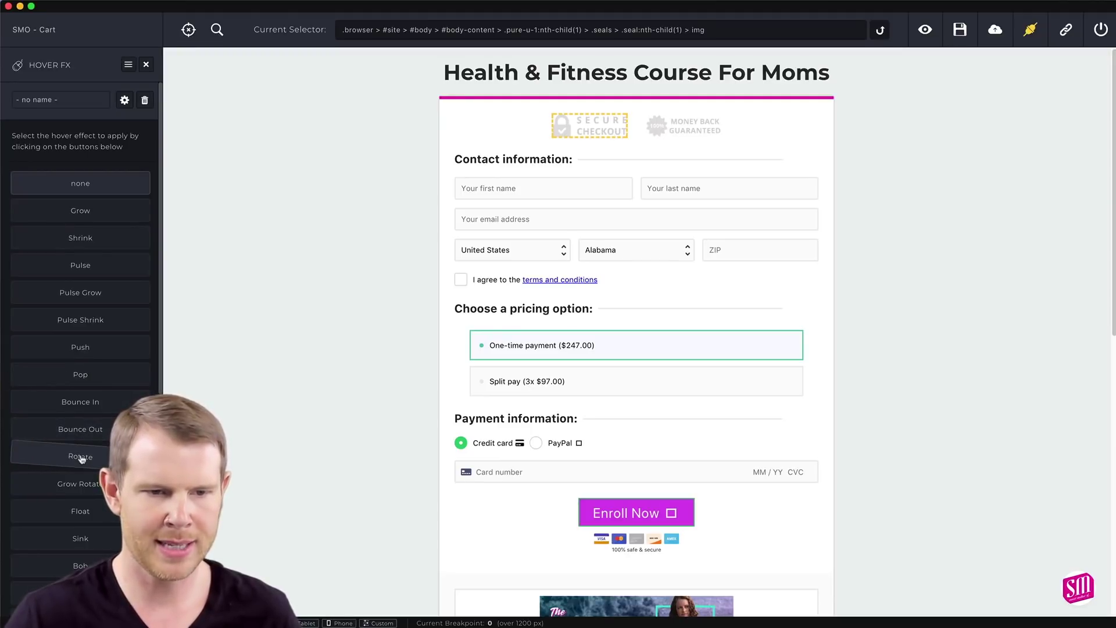
{"action": "left_click", "coordinate": [83, 375]}
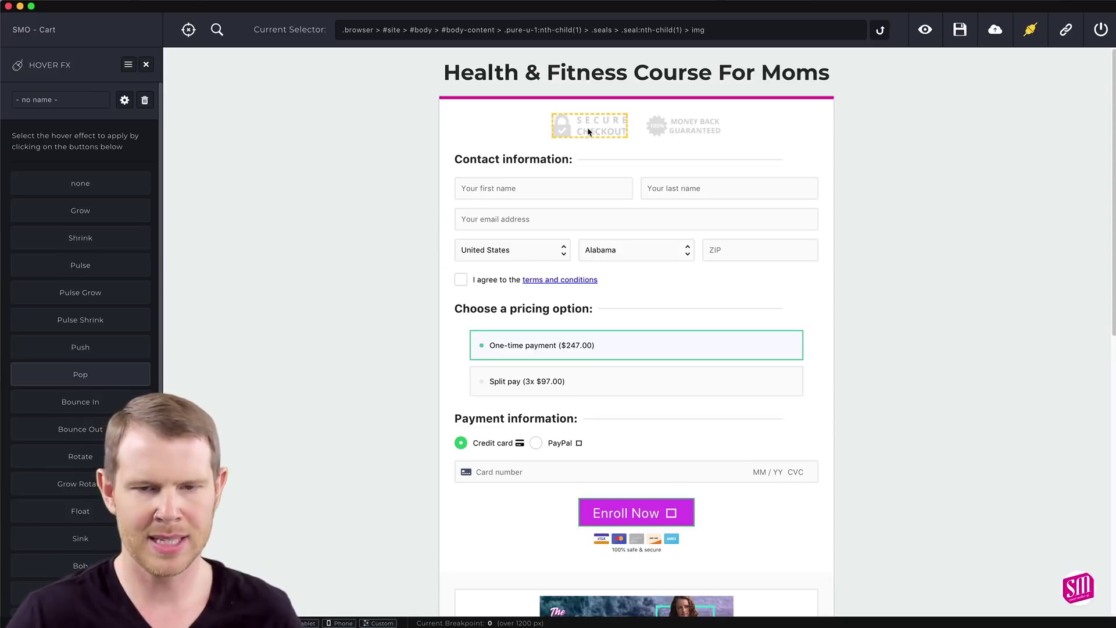
Apply the Grow hover effect to the Enroll Now button and leave Hover FX
{"action": "left_click", "coordinate": [195, 41]}
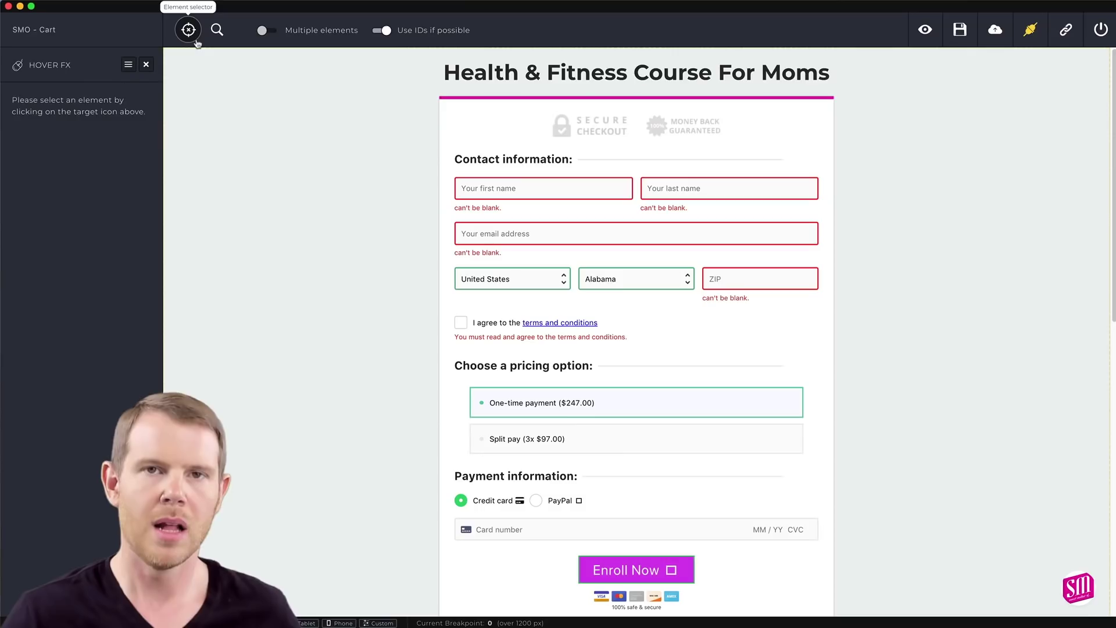
{"action": "left_click", "coordinate": [613, 580]}
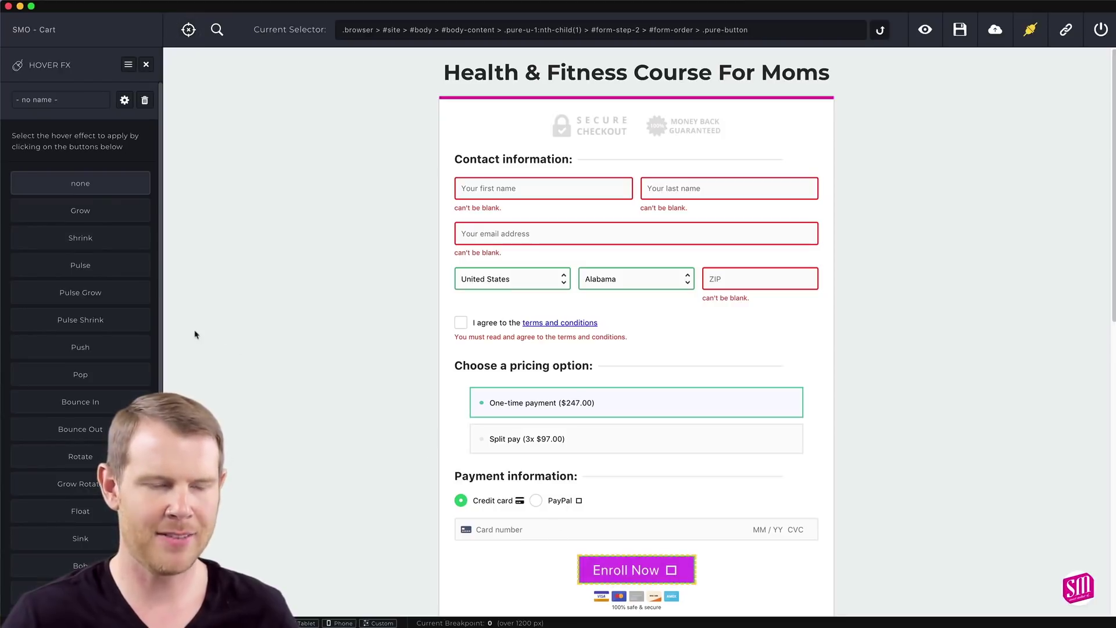
{"action": "left_click", "coordinate": [103, 219]}
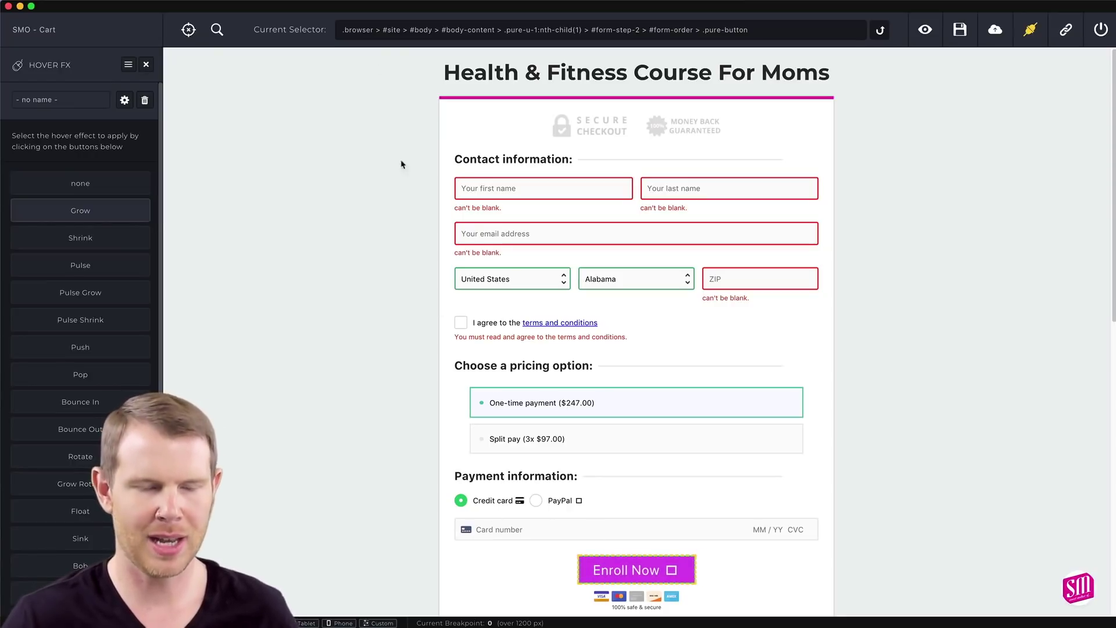
{"action": "left_click", "coordinate": [188, 25]}
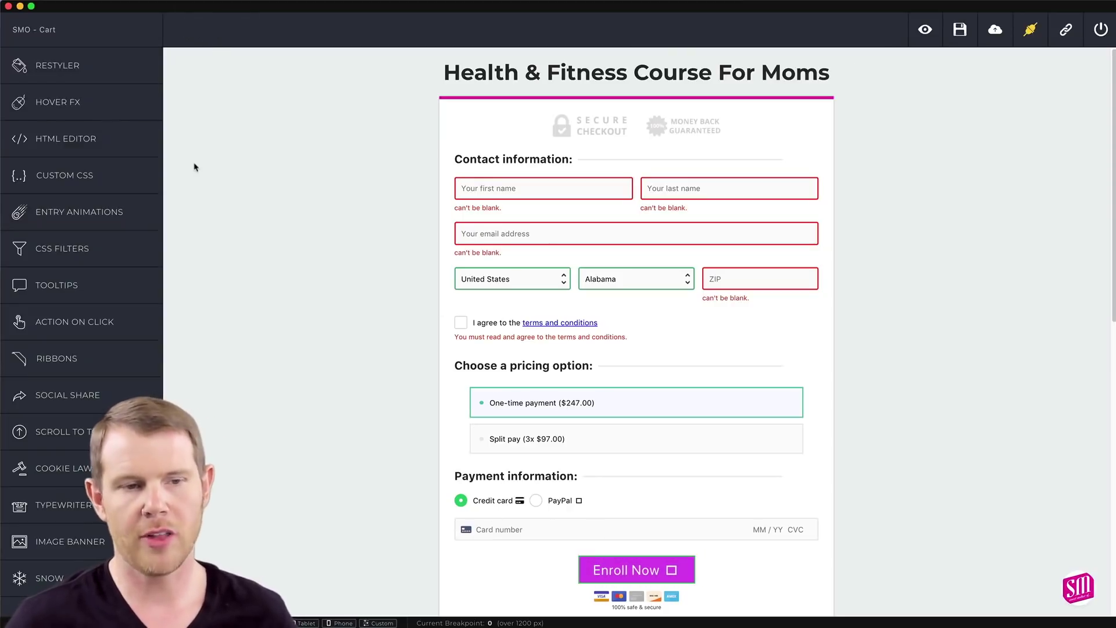
Examine the HTML content of the main checkout form block in the HTML Editor, then close the editor
{"action": "left_click", "coordinate": [62, 137]}
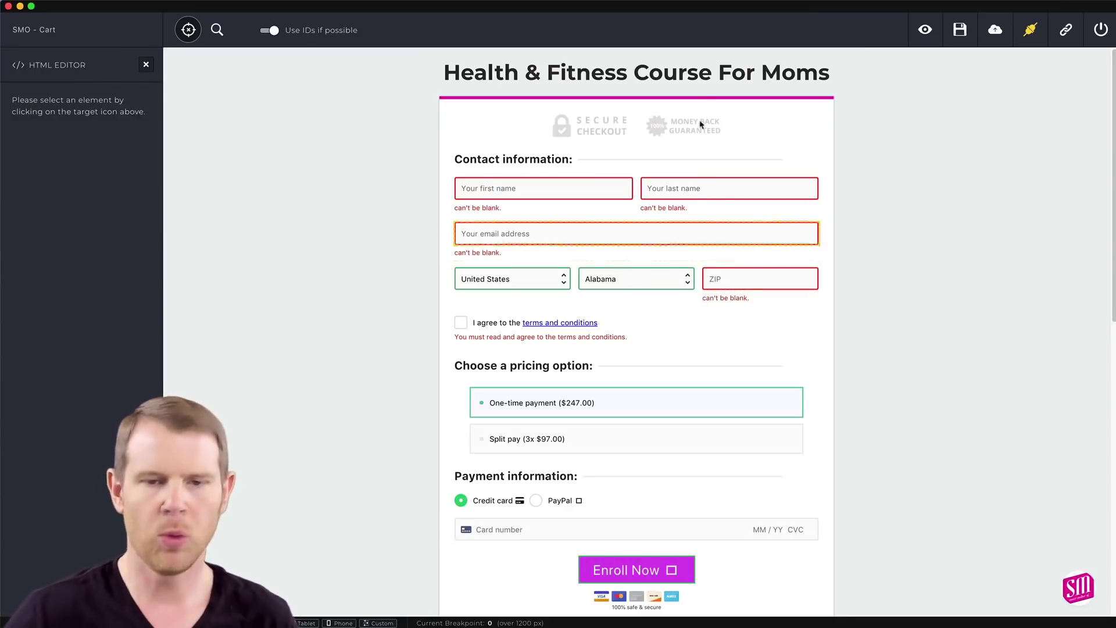
{"action": "left_click", "coordinate": [775, 108]}
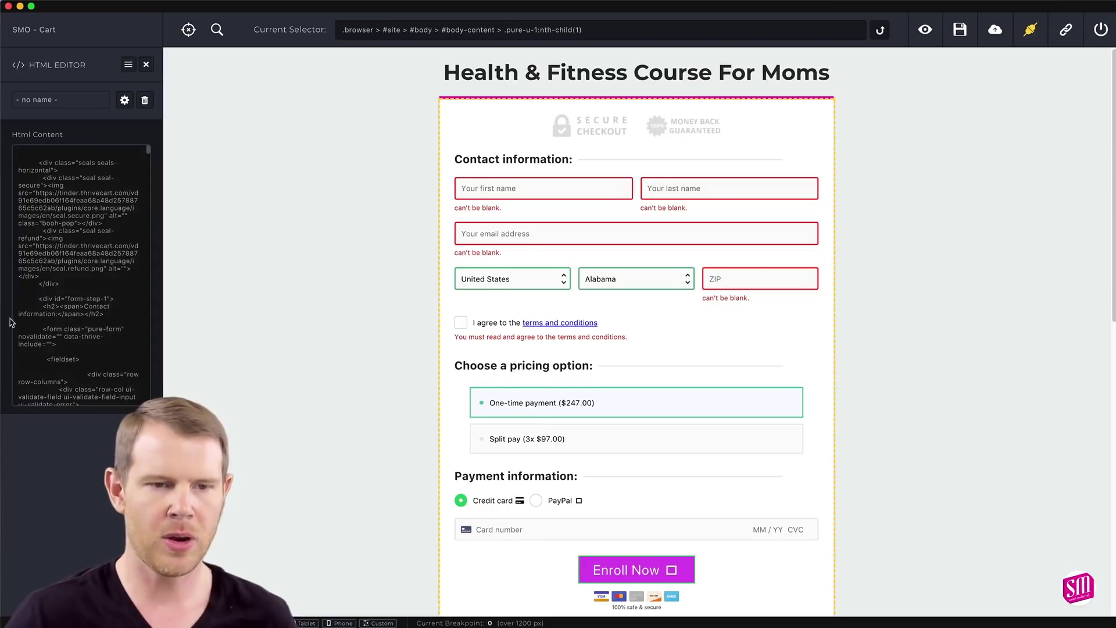
{"action": "scroll", "coordinate": [61, 295], "scroll_direction": "down", "scroll_amount": 5}
{"action": "scroll", "coordinate": [61, 295], "scroll_direction": "down", "scroll_amount": 10}
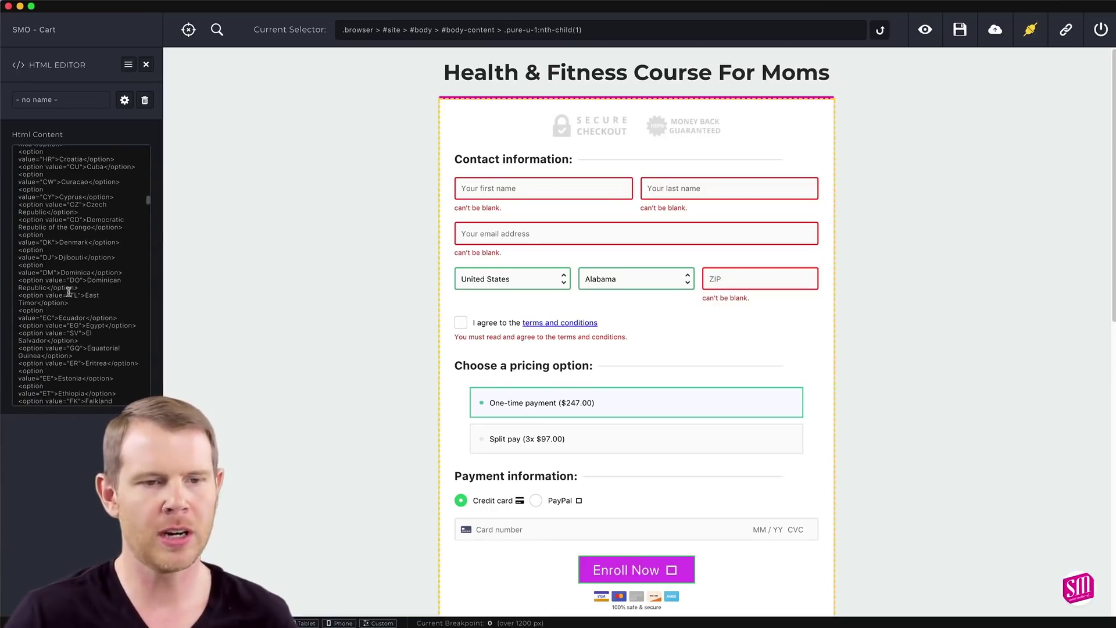
{"action": "left_click", "coordinate": [146, 65]}
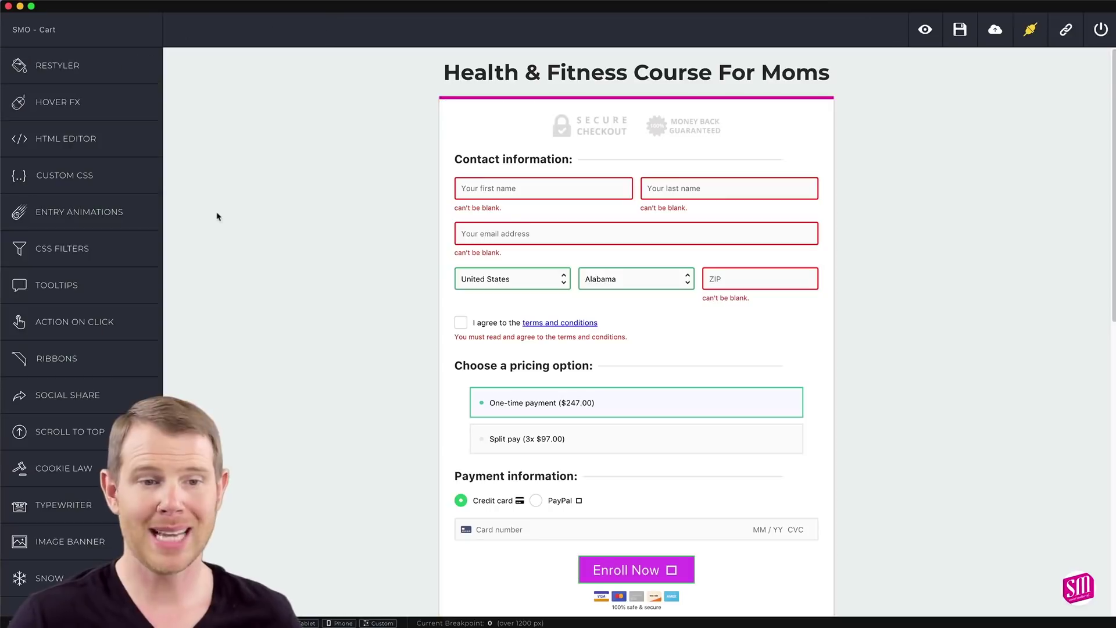
Give the Enroll Now button a fade-left entry animation and leave Entry Animations
{"action": "left_click", "coordinate": [150, 213]}
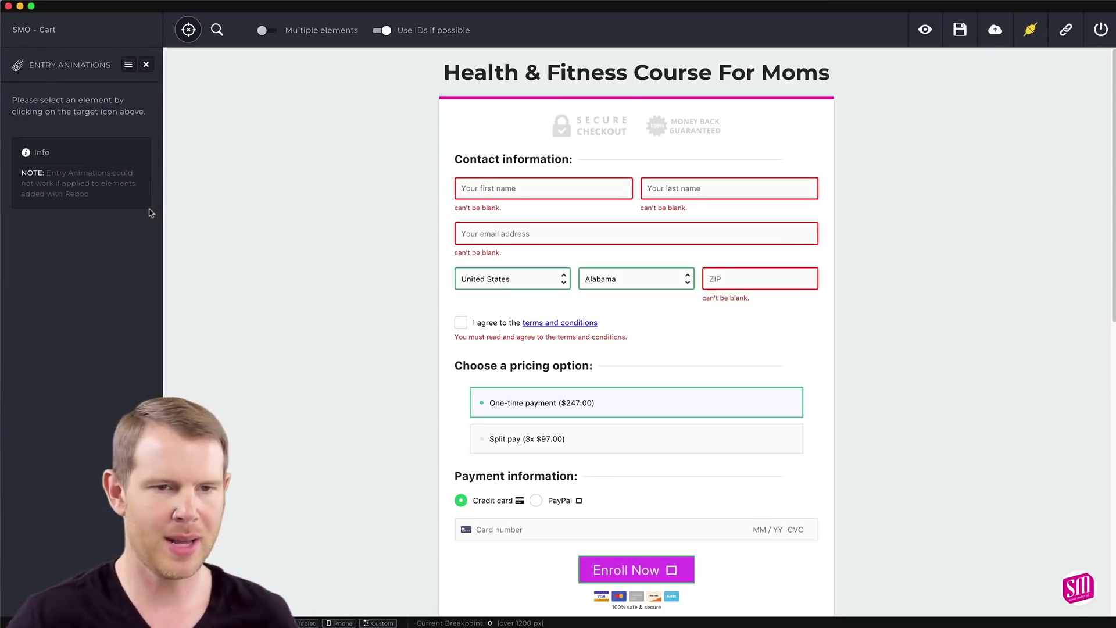
{"action": "left_click", "coordinate": [686, 575]}
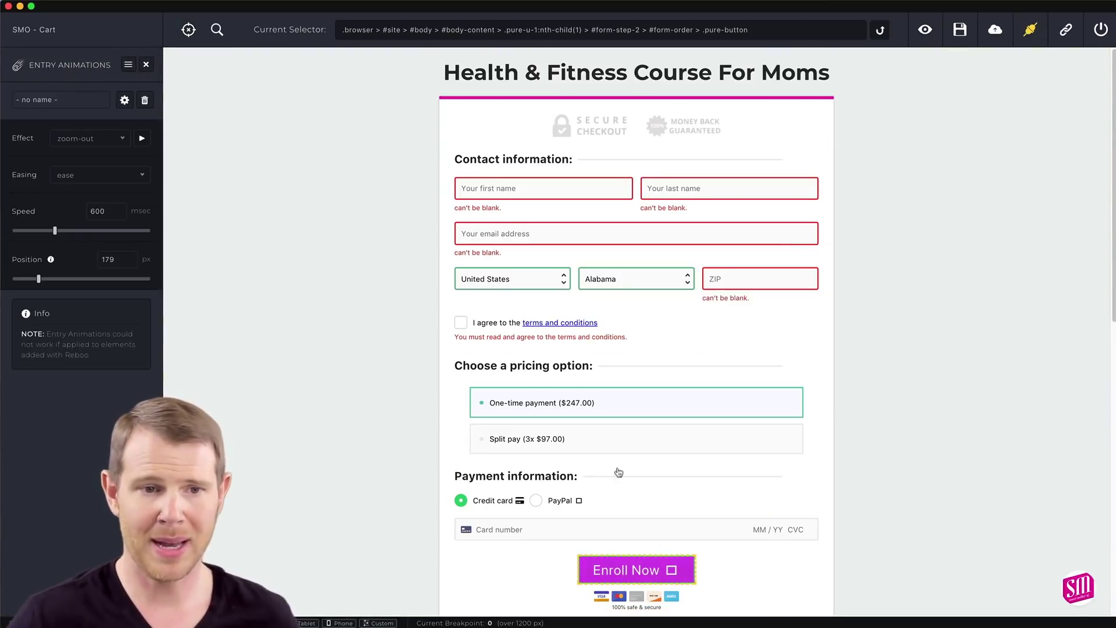
{"action": "left_click", "coordinate": [82, 144]}
{"action": "left_click", "coordinate": [80, 209]}
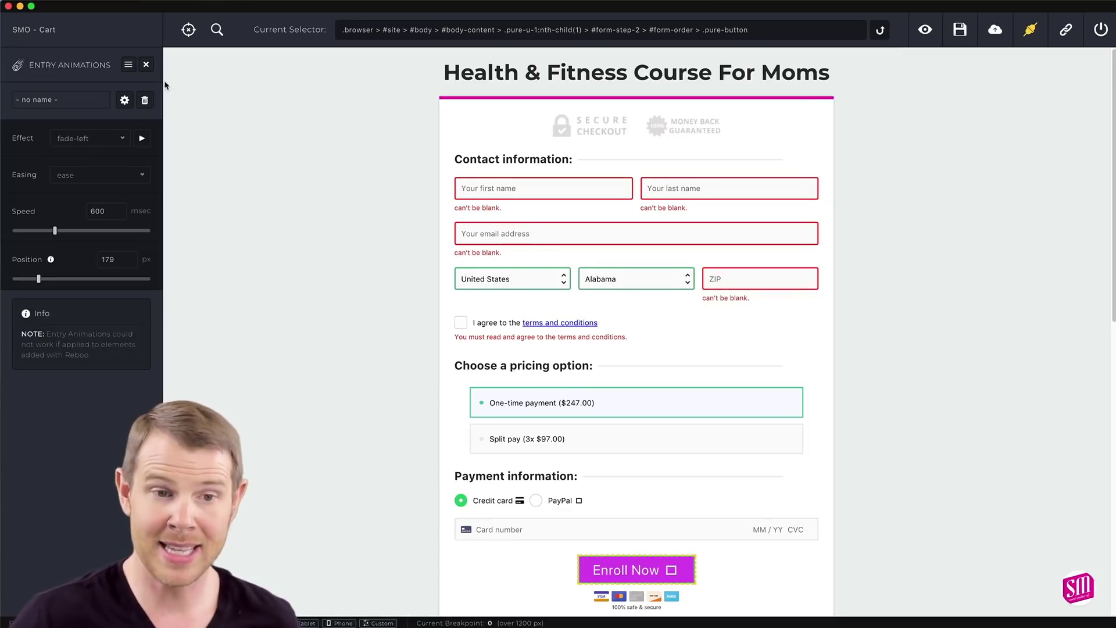
{"action": "left_click", "coordinate": [146, 67]}
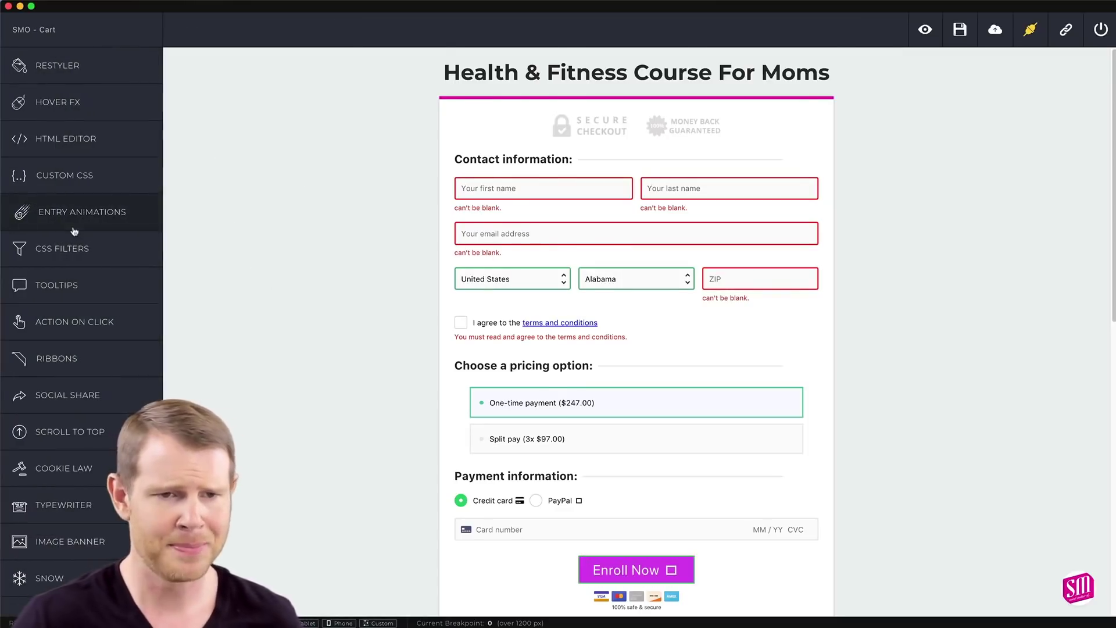
Open CSS Filters for the Health & Fitness Course banner image below the payment section
{"action": "scroll", "coordinate": [356, 464], "scroll_direction": "down", "scroll_amount": 4}
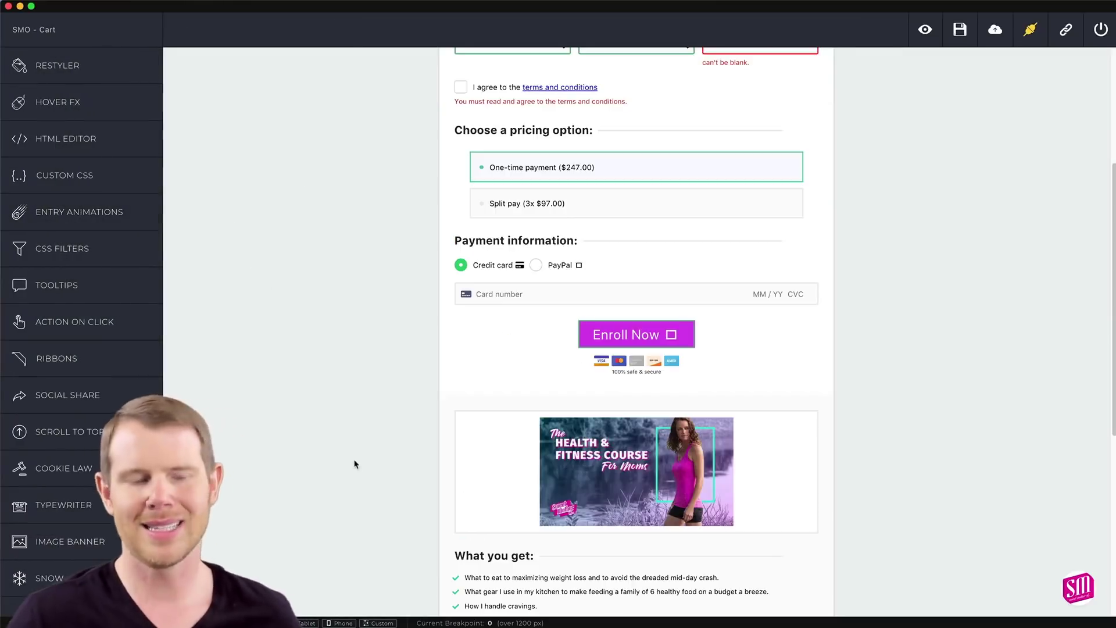
{"action": "left_click", "coordinate": [106, 255]}
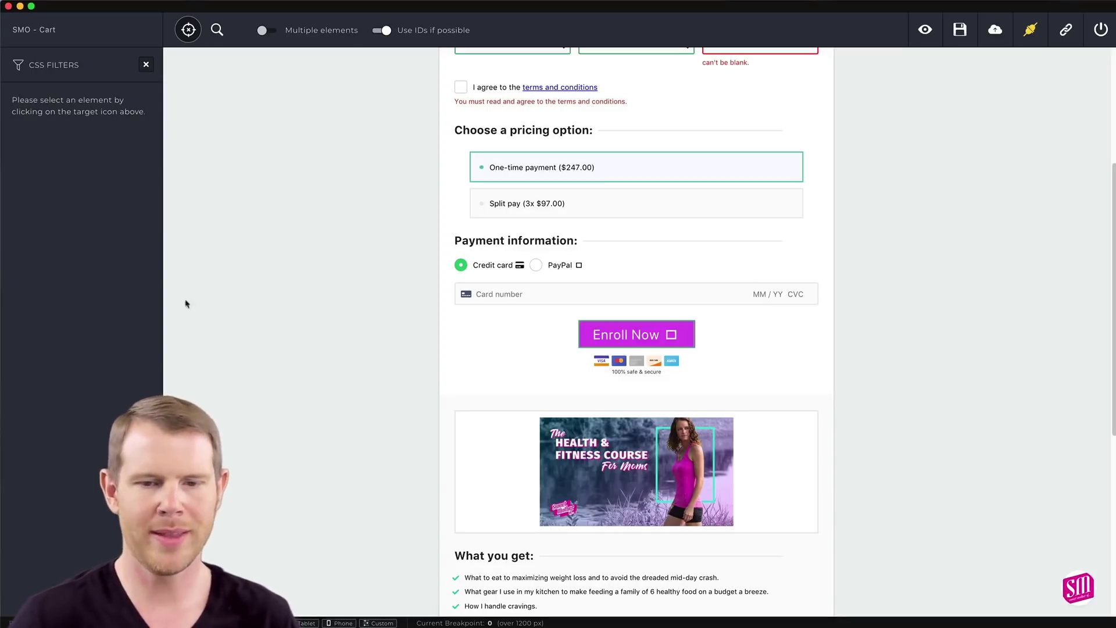
{"action": "left_click", "coordinate": [605, 436]}
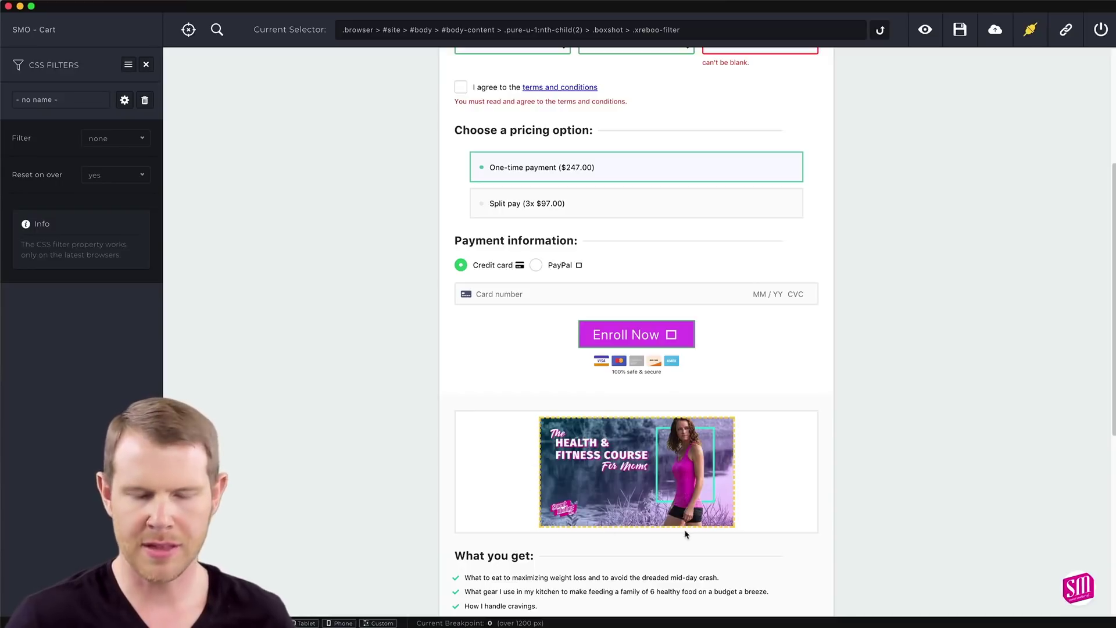
Try the greyscale and blur filters on the course banner image
{"action": "left_click", "coordinate": [133, 145]}
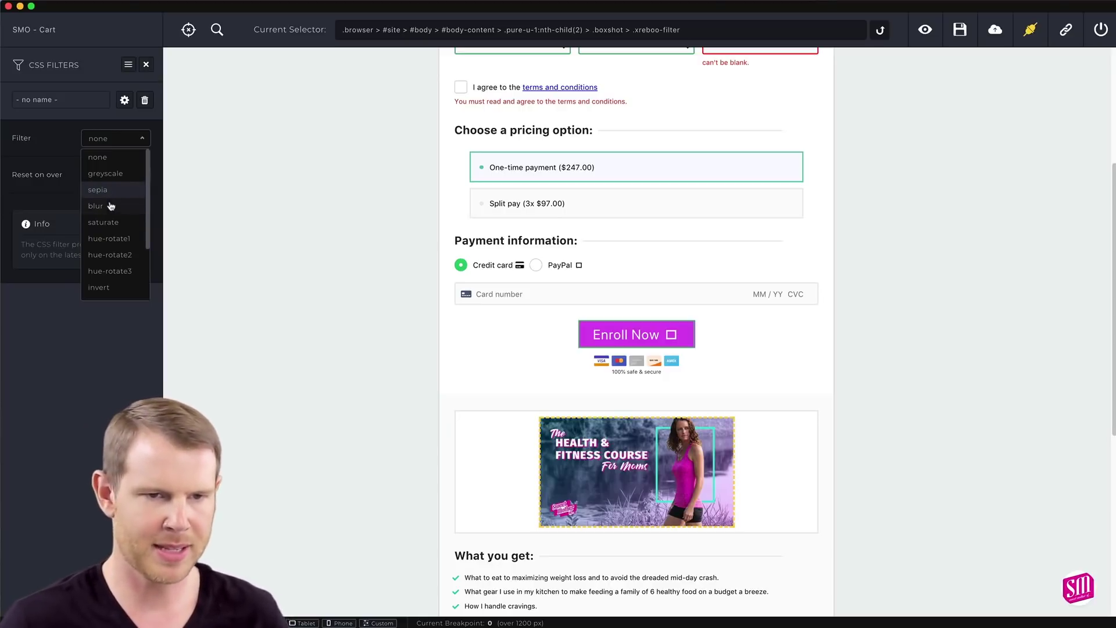
{"action": "left_click", "coordinate": [113, 175]}
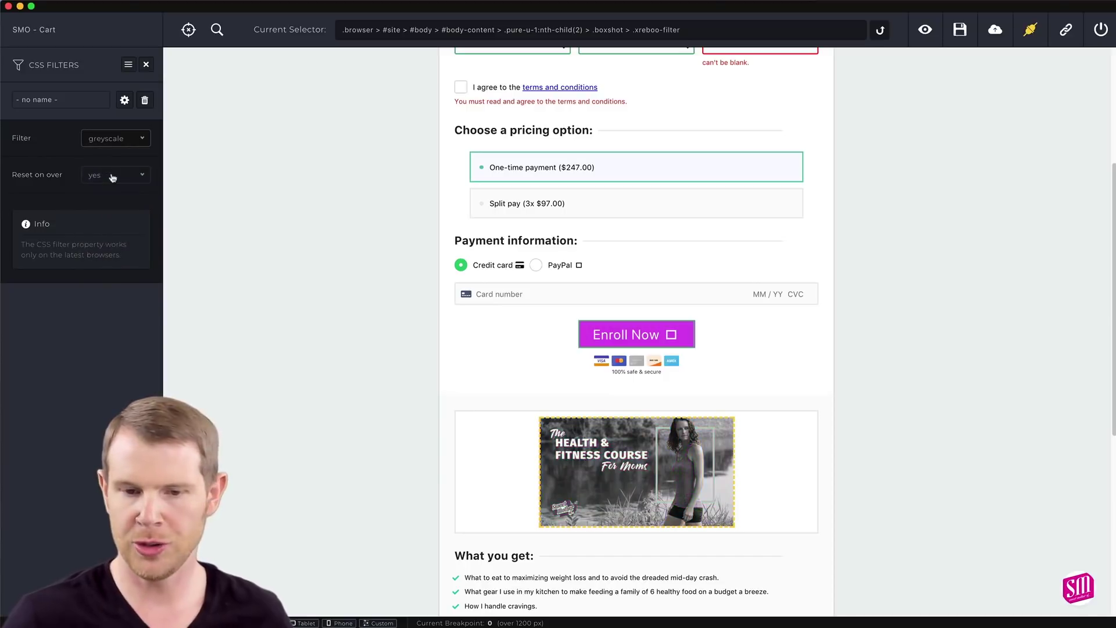
{"action": "left_click", "coordinate": [105, 143]}
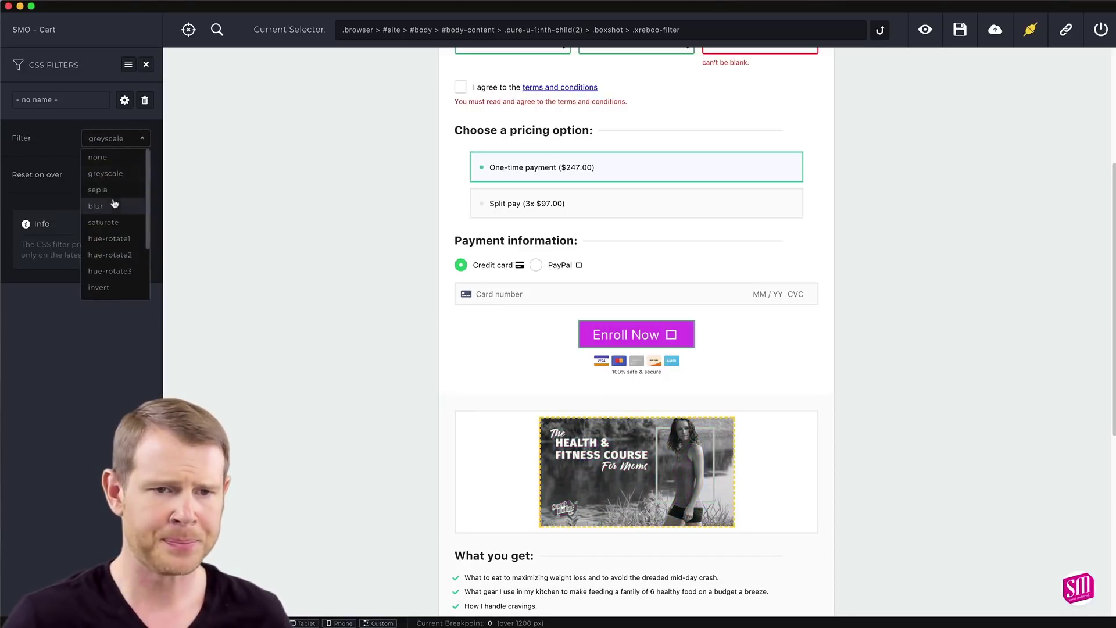
{"action": "left_click", "coordinate": [113, 205]}
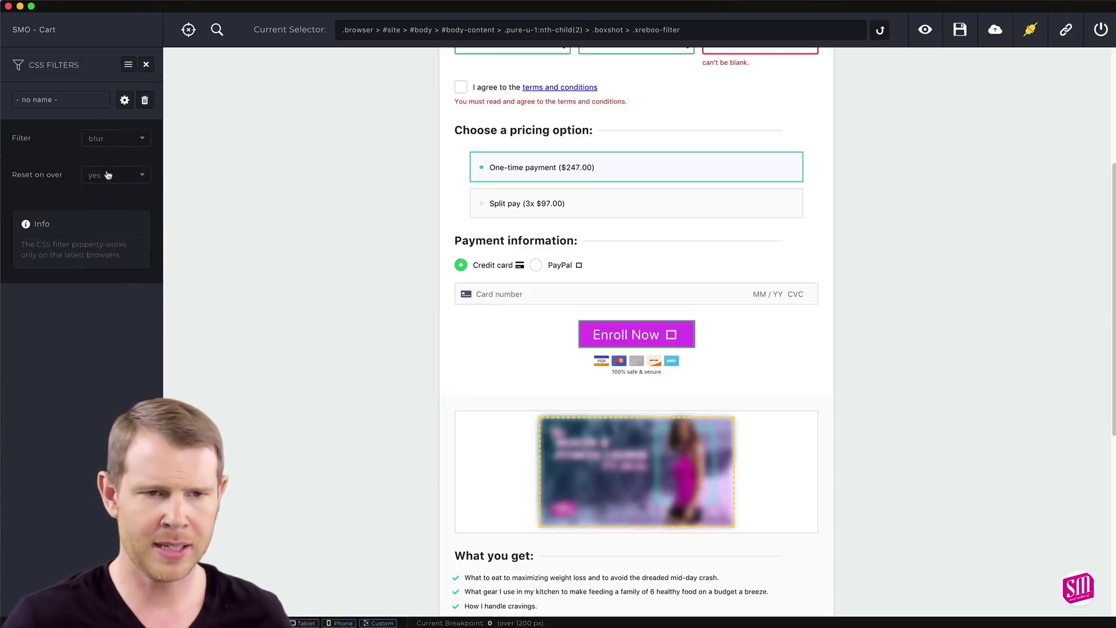
Try the invert and contrast filters on the course banner image
{"action": "left_click", "coordinate": [101, 143]}
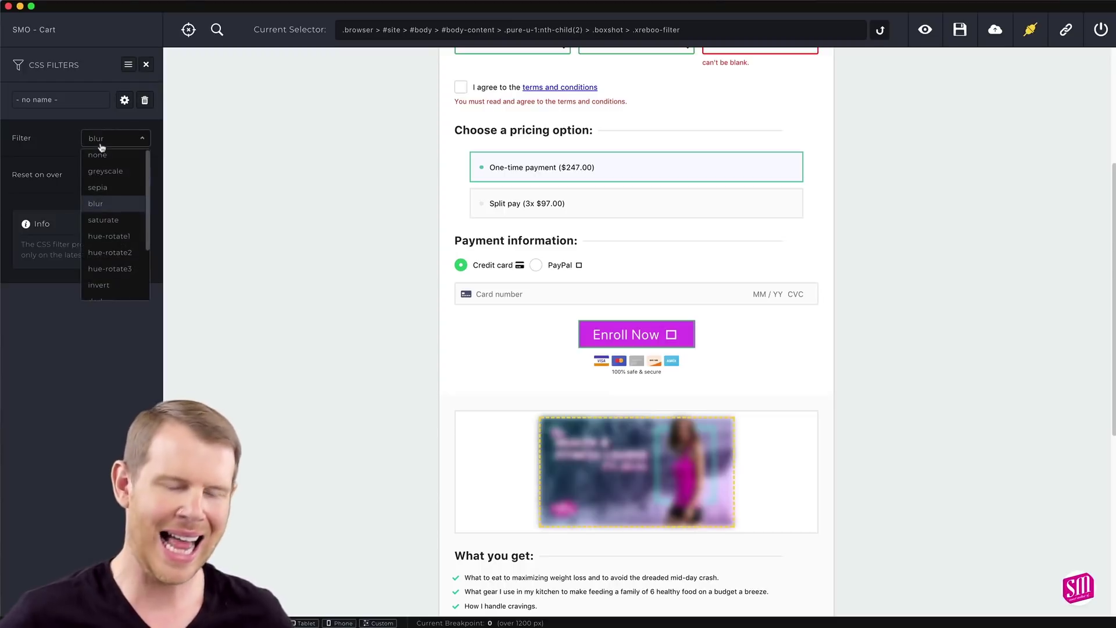
{"action": "scroll", "coordinate": [114, 256], "scroll_direction": "down", "scroll_amount": 2}
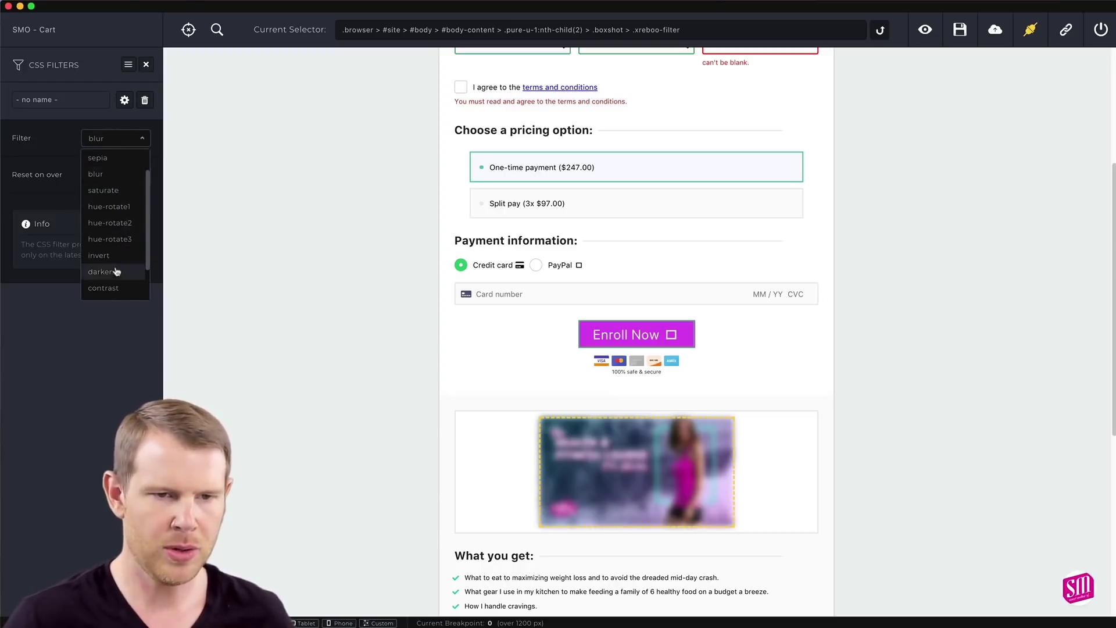
{"action": "left_click", "coordinate": [109, 256]}
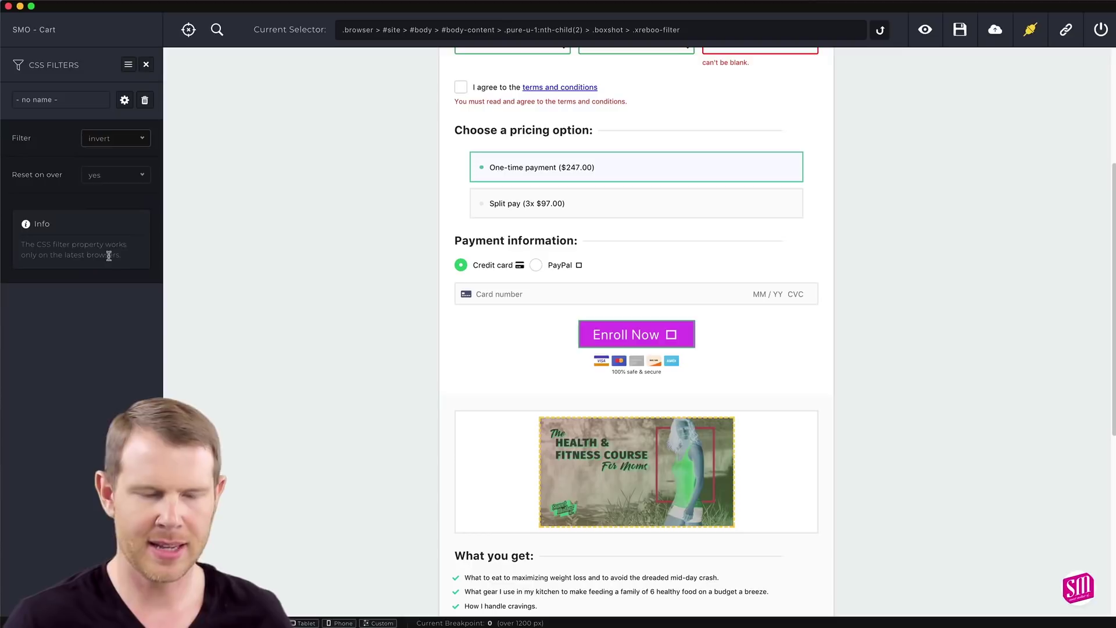
{"action": "left_click", "coordinate": [98, 138]}
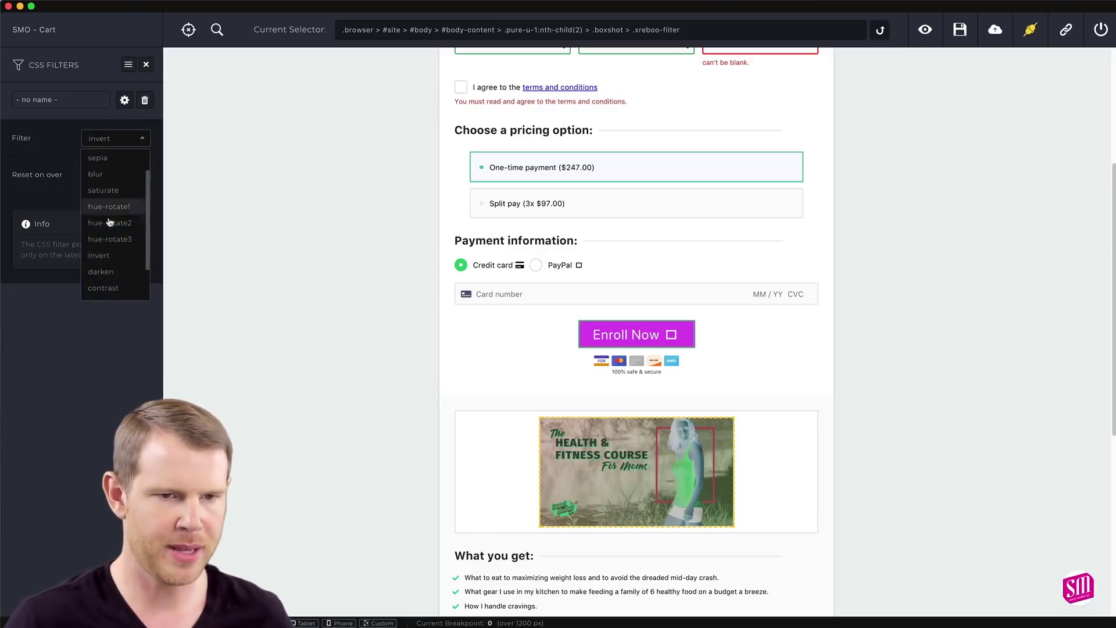
{"action": "scroll", "coordinate": [111, 256], "scroll_direction": "down", "scroll_amount": 1}
{"action": "left_click", "coordinate": [108, 272]}
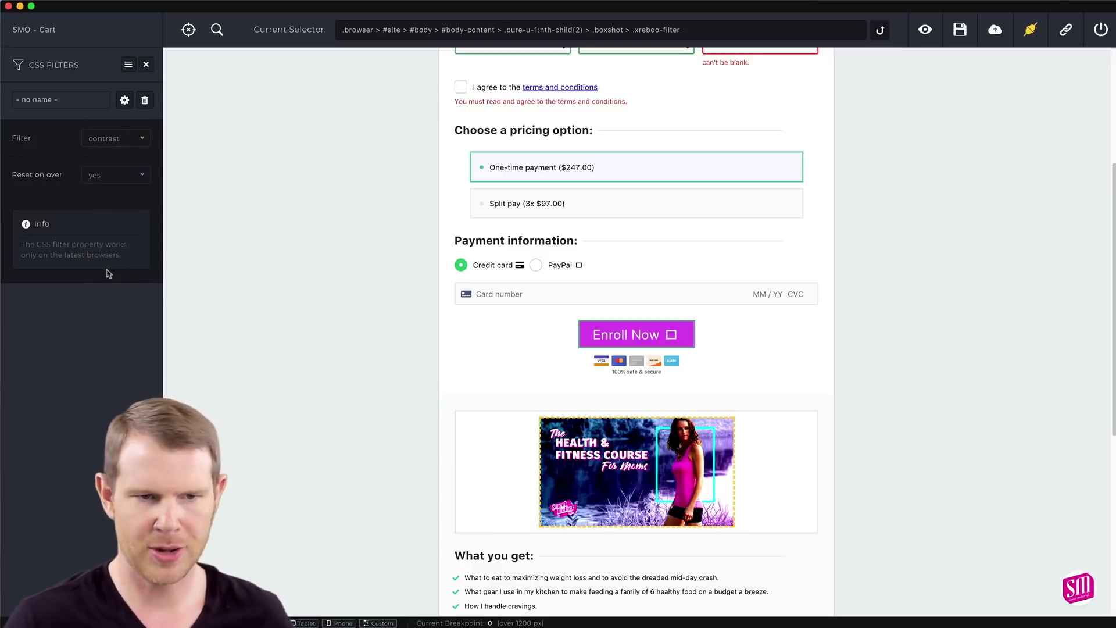
Set the course banner image's filter back to none
{"action": "left_click", "coordinate": [121, 142]}
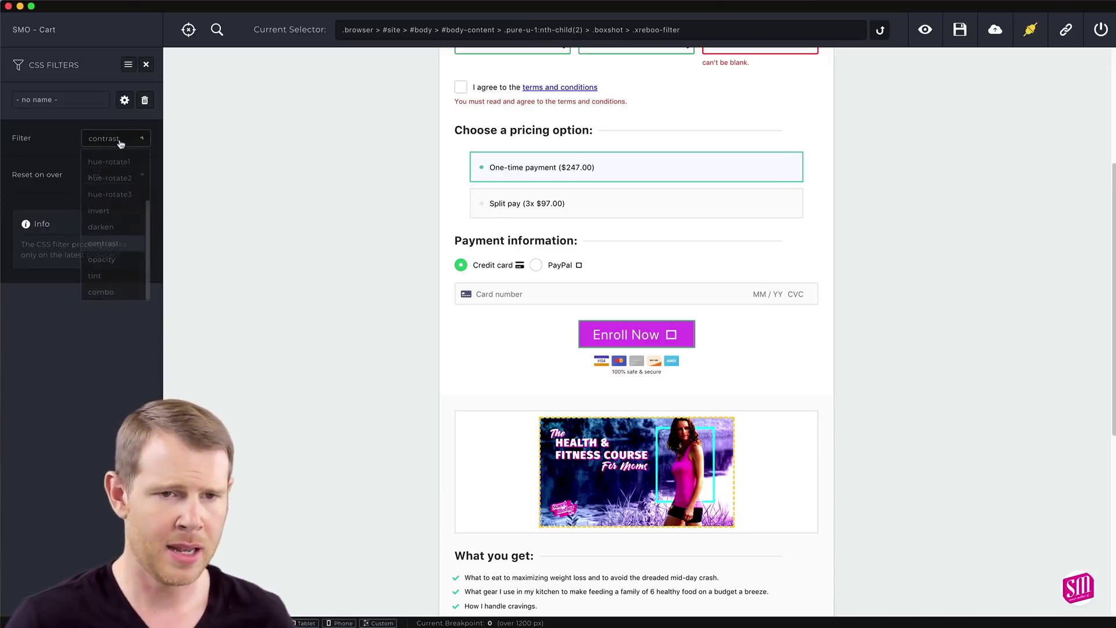
{"action": "scroll", "coordinate": [122, 175], "scroll_direction": "up", "scroll_amount": 3}
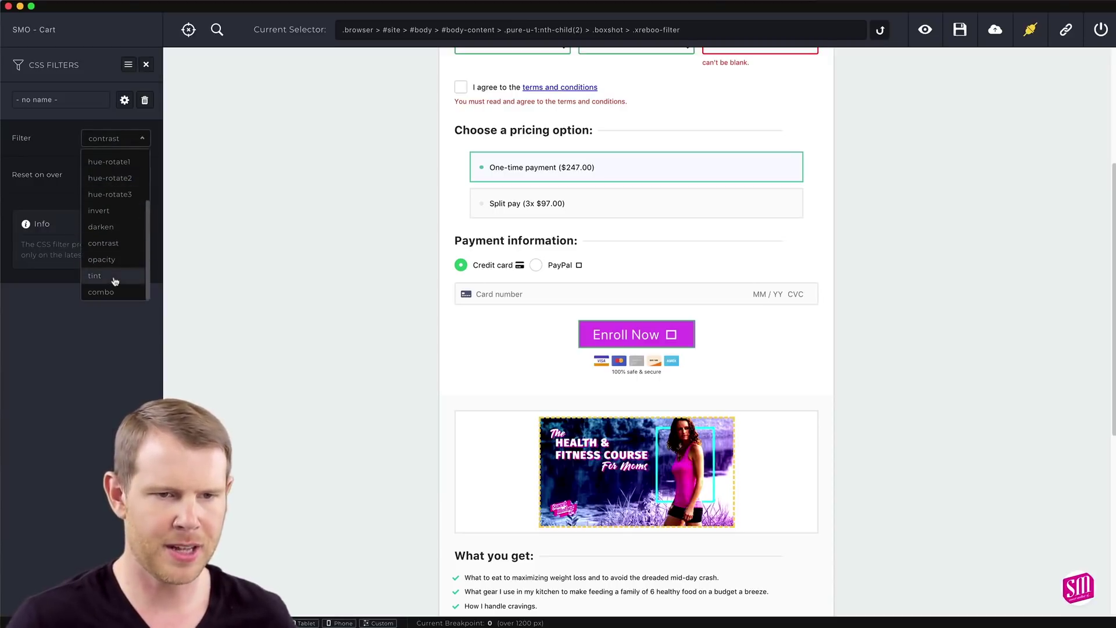
{"action": "left_click", "coordinate": [101, 157]}
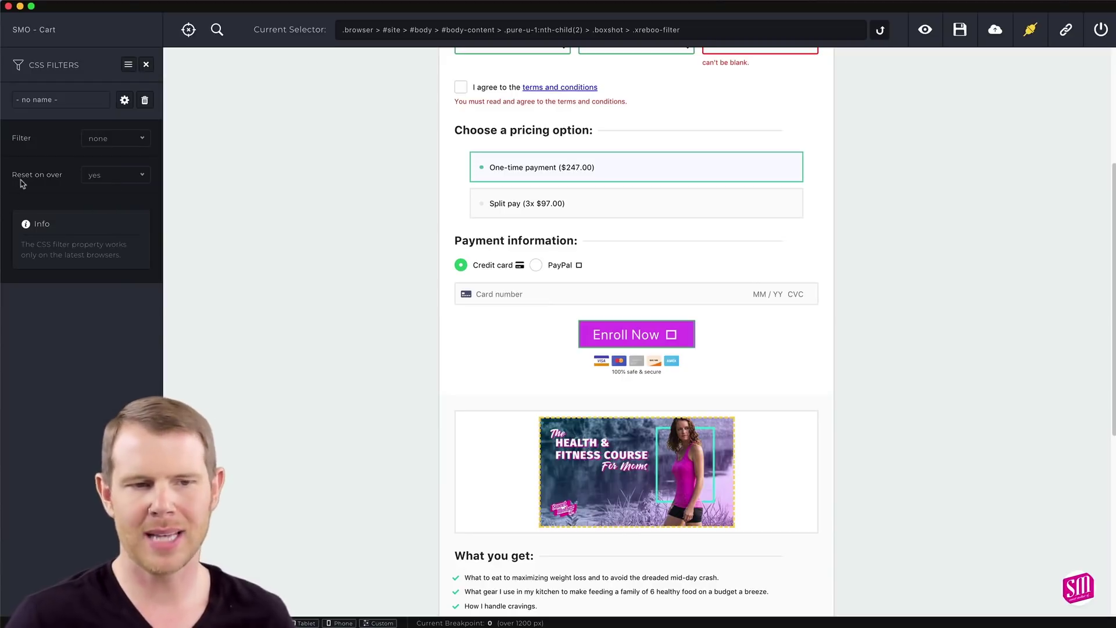
Apply the blur filter to the course banner image with reset on over kept at yes, and close the CSS filter settings
{"action": "left_click", "coordinate": [101, 174]}
{"action": "left_click", "coordinate": [101, 174]}
{"action": "left_click", "coordinate": [100, 142]}
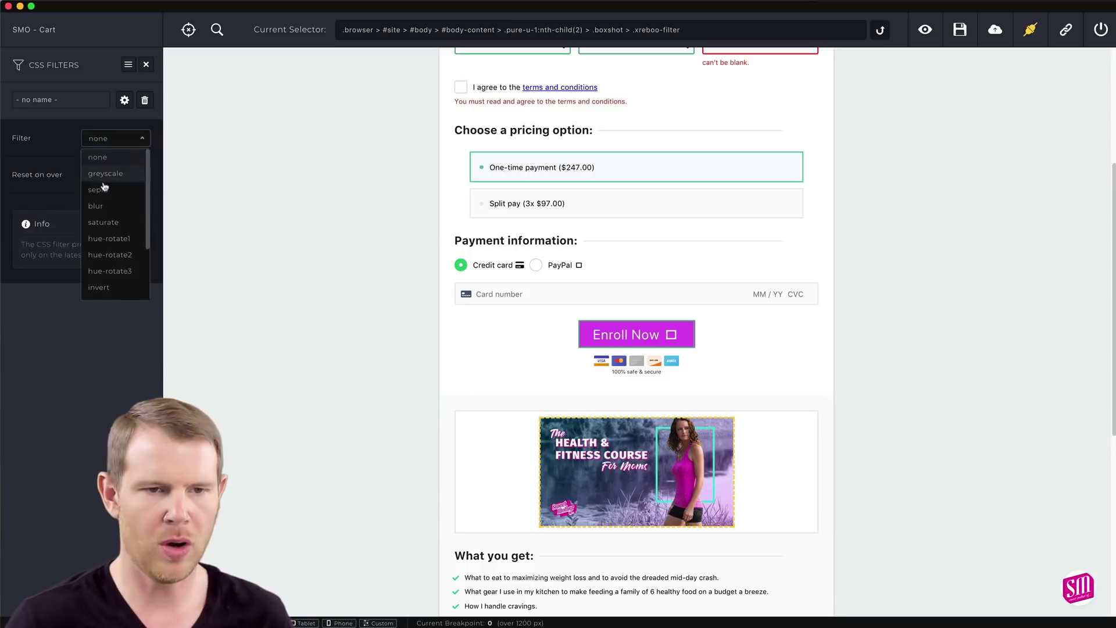
{"action": "scroll", "coordinate": [108, 241], "scroll_direction": "down", "scroll_amount": 2}
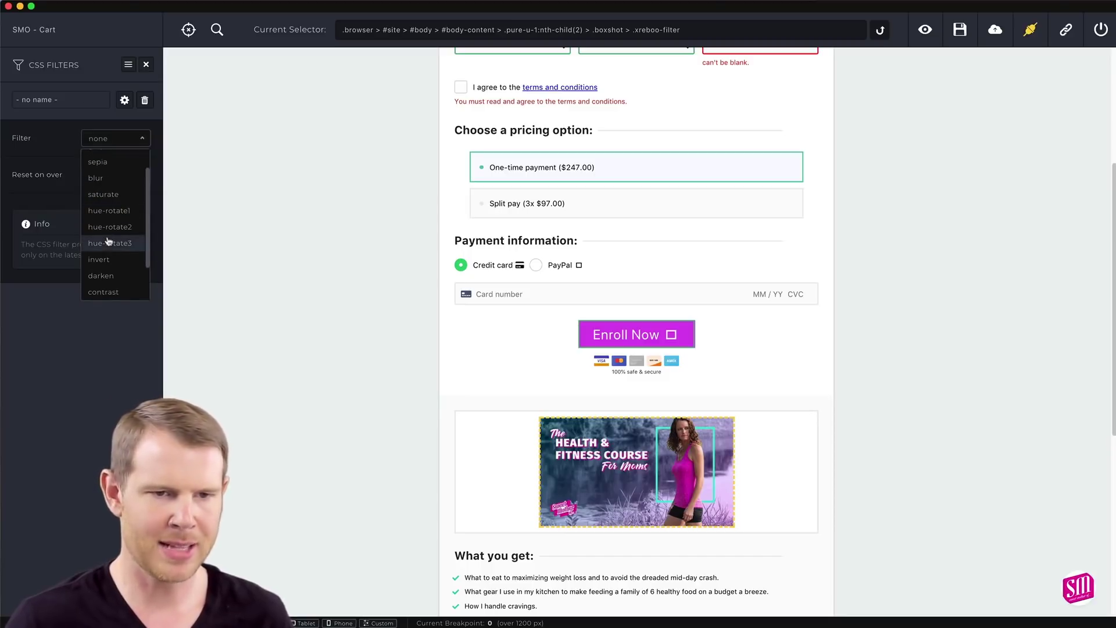
{"action": "left_click", "coordinate": [97, 181]}
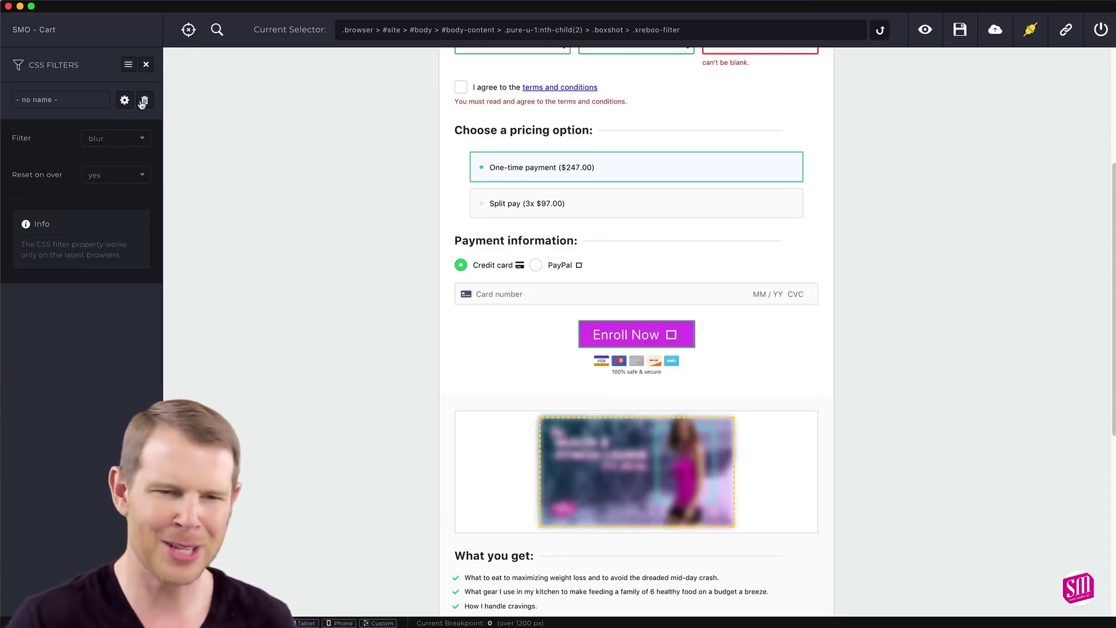
{"action": "left_click", "coordinate": [146, 65]}
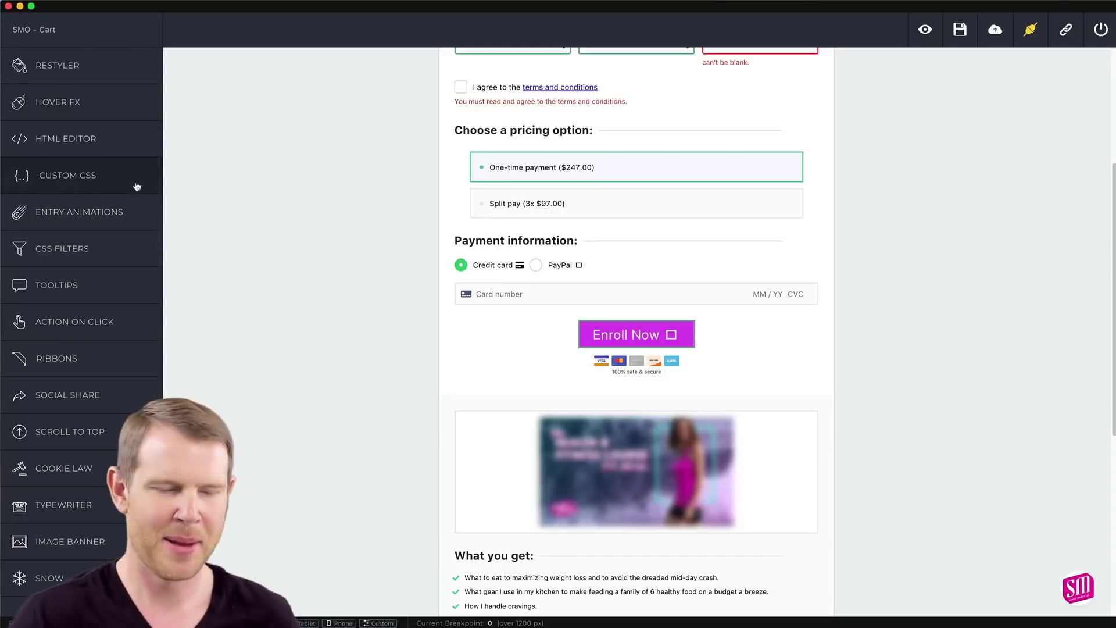
Add a tooltip to the Payment information heading
{"action": "scroll", "coordinate": [231, 215], "scroll_direction": "up", "scroll_amount": 4}
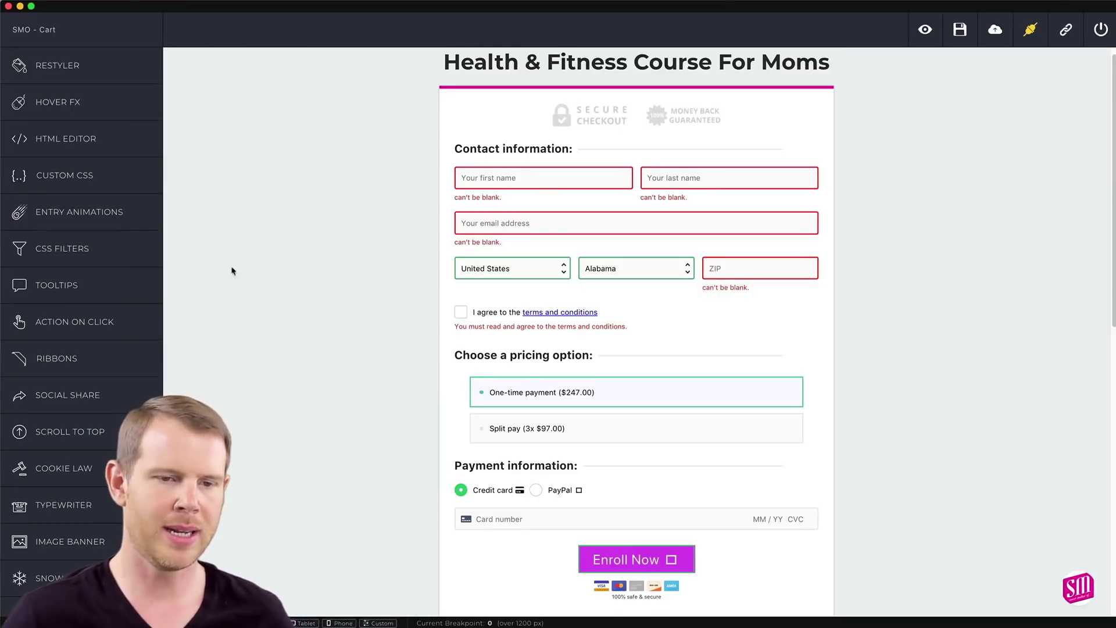
{"action": "left_click", "coordinate": [103, 290]}
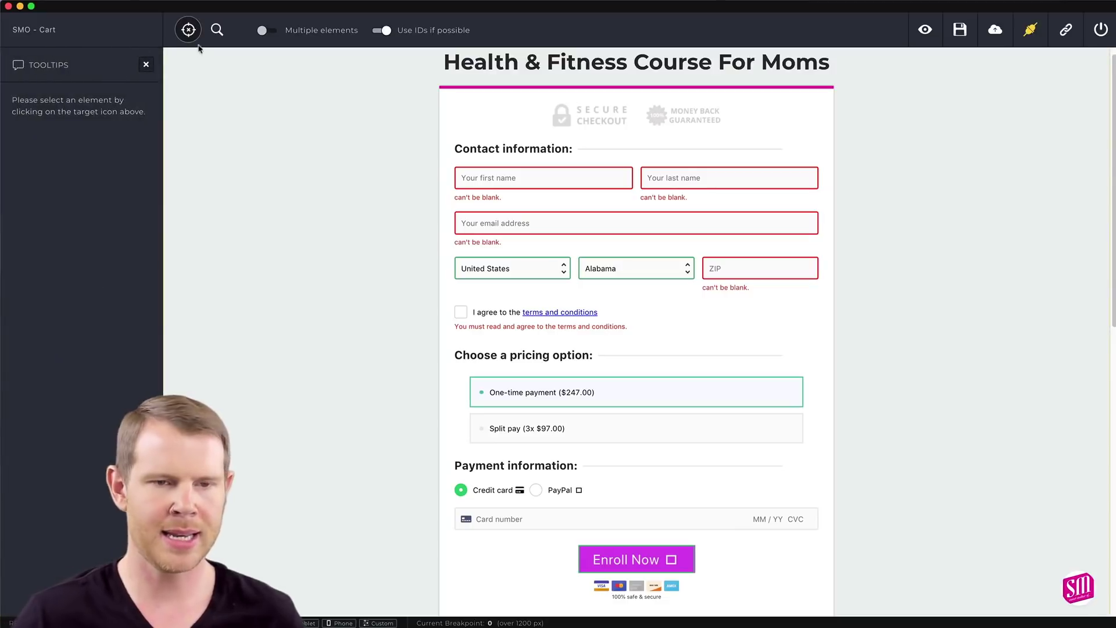
{"action": "scroll", "coordinate": [563, 430], "scroll_direction": "down", "scroll_amount": 1}
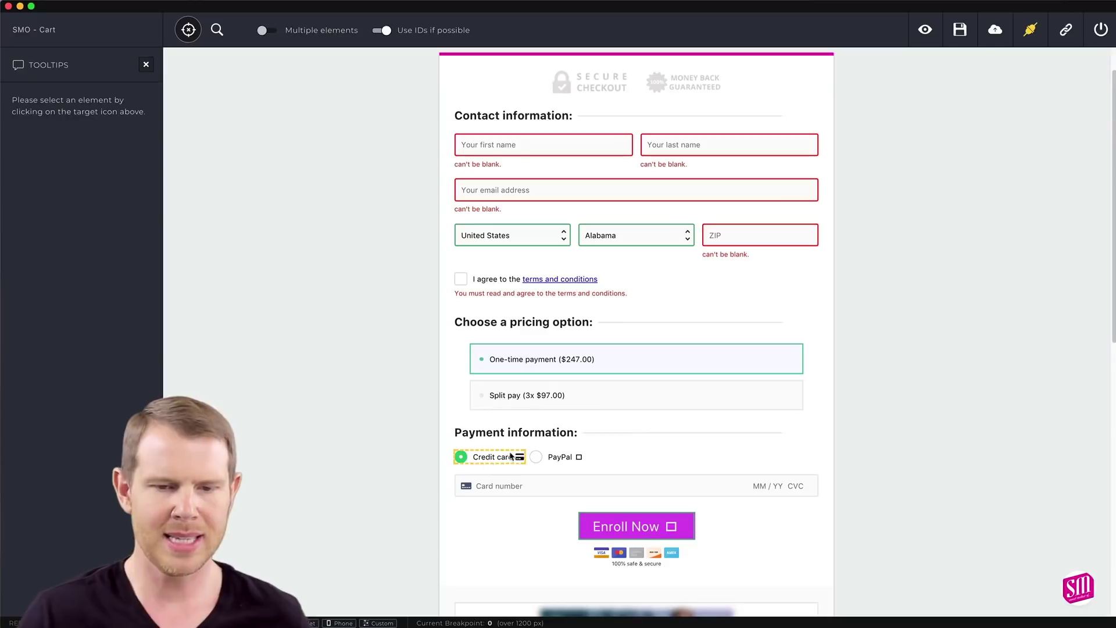
{"action": "left_click", "coordinate": [546, 437]}
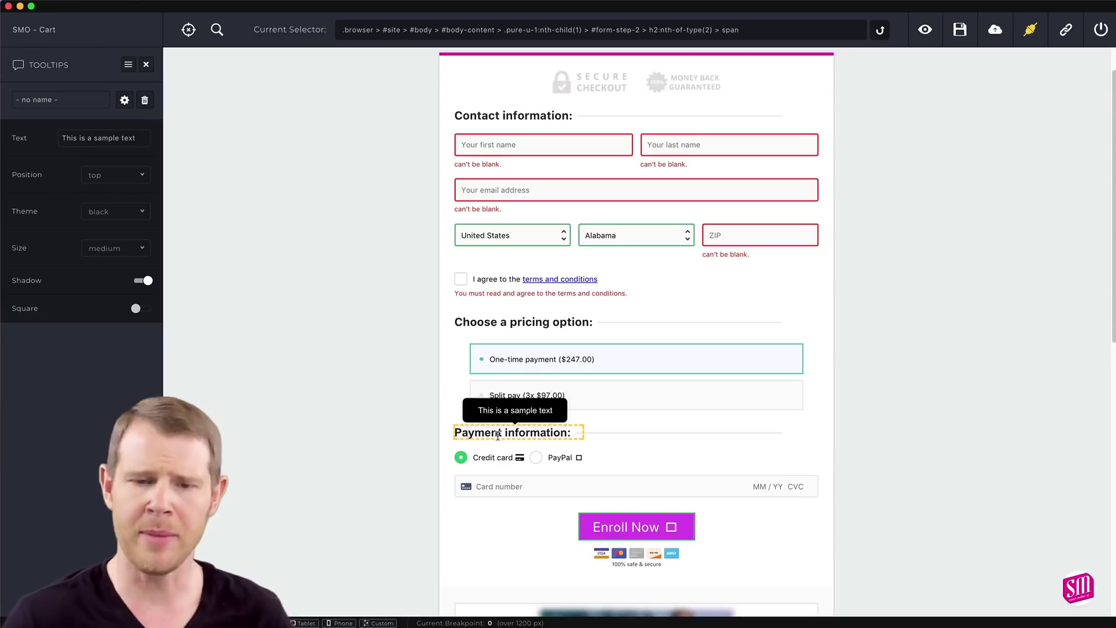
Set the tooltip text to "We accept all major credit cards. Call if you have question." and check it on the Payment information heading
{"action": "triple_click", "coordinate": [114, 138]}
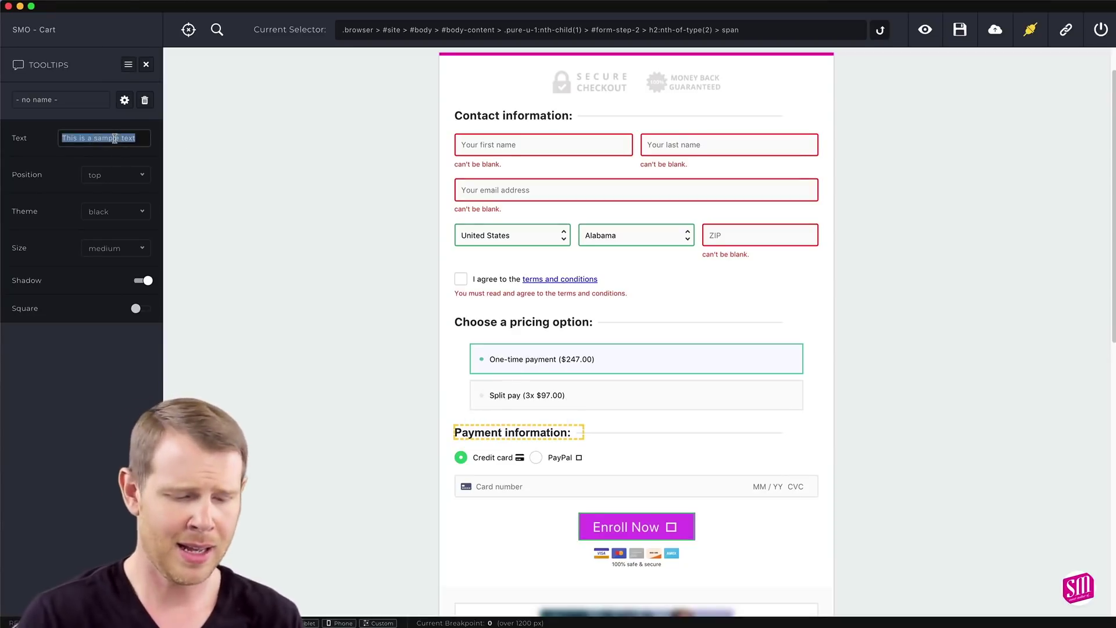
{"action": "type", "text": "We accept al"}
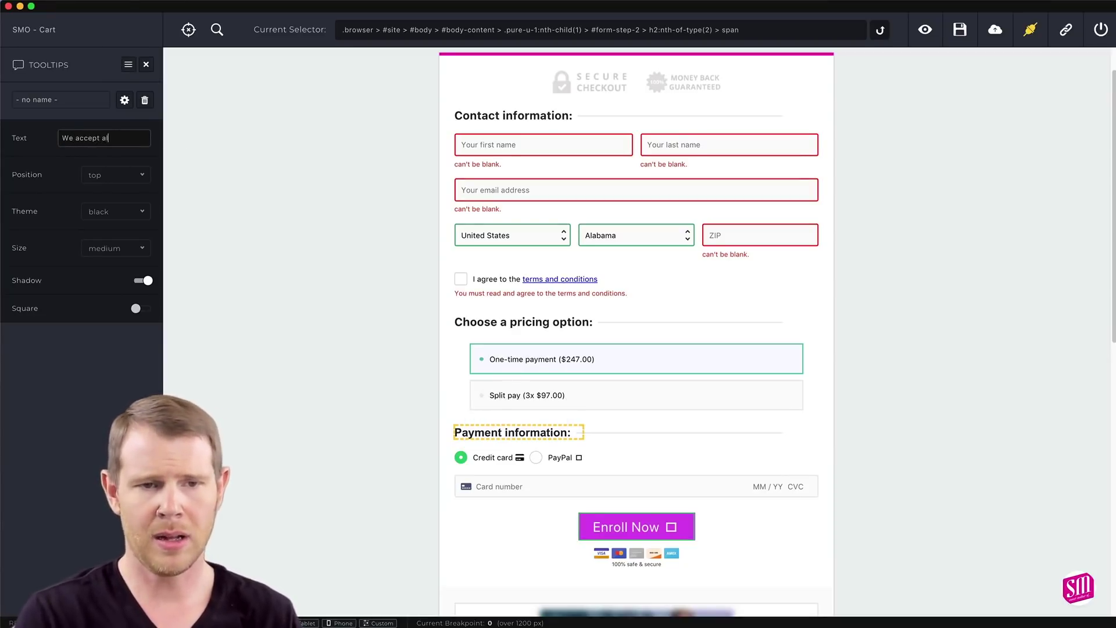
{"action": "type", "text": "dit"}
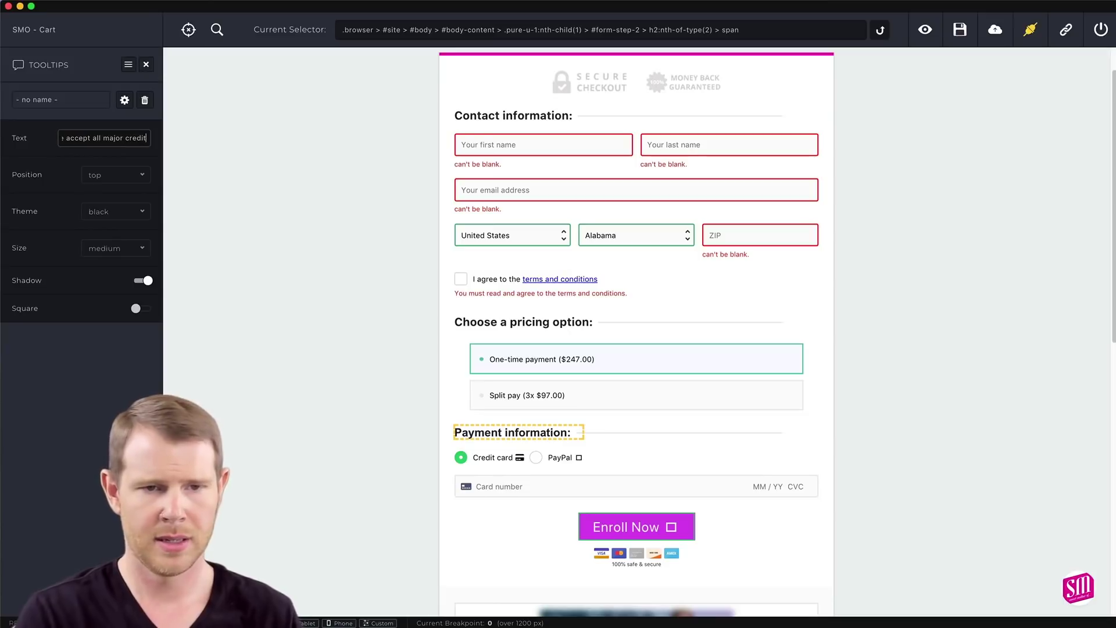
{"action": "type", "text": " cards. Call if"}
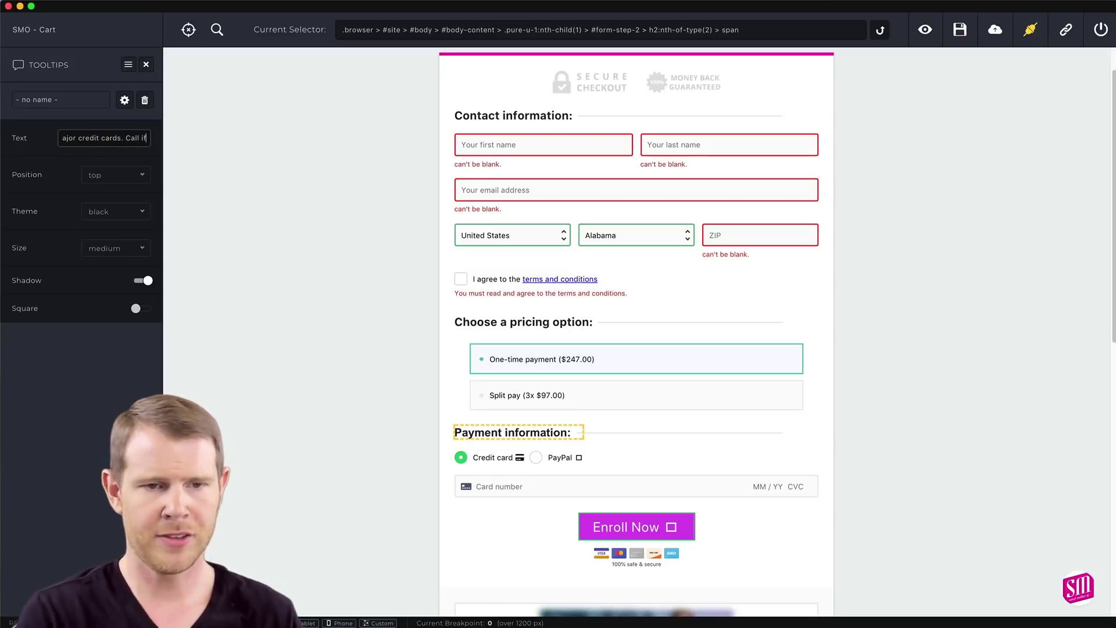
{"action": "type", "text": " you have question."}
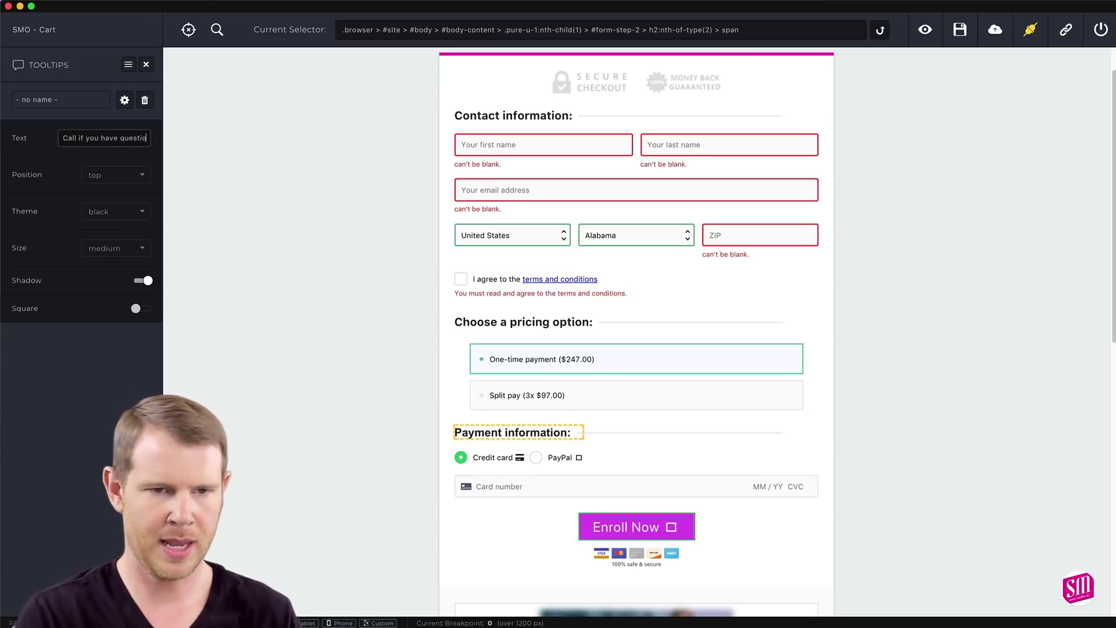
{"action": "left_click", "coordinate": [261, 265]}
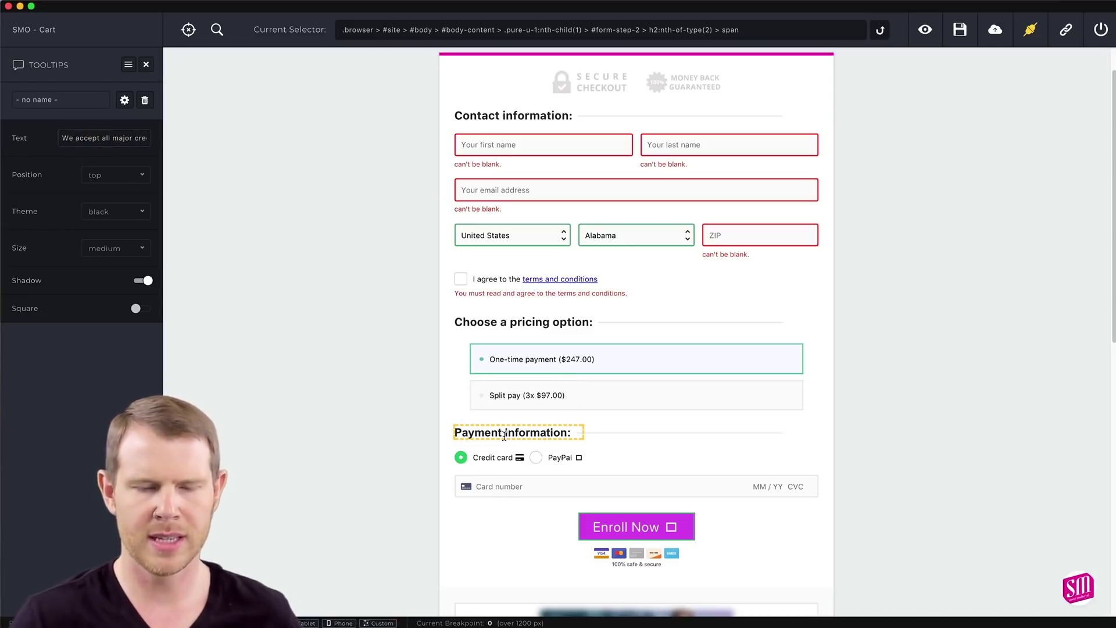
{"action": "mouse_move", "coordinate": [504, 430]}
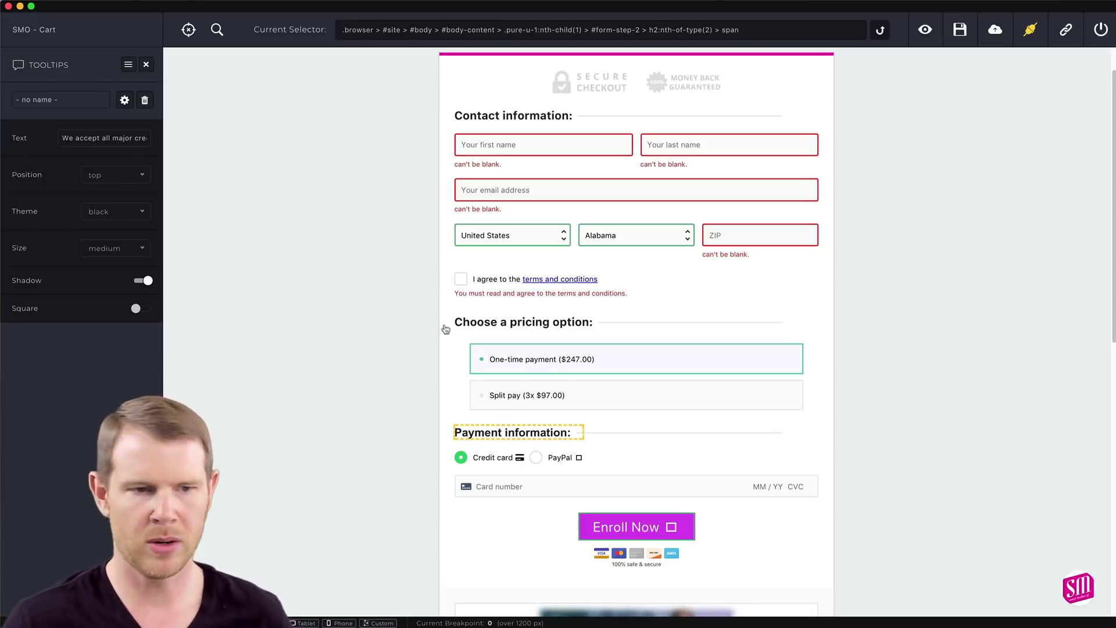
Try the white and success themes on the Payment information tooltip, and settle on the info theme
{"action": "left_click", "coordinate": [115, 213]}
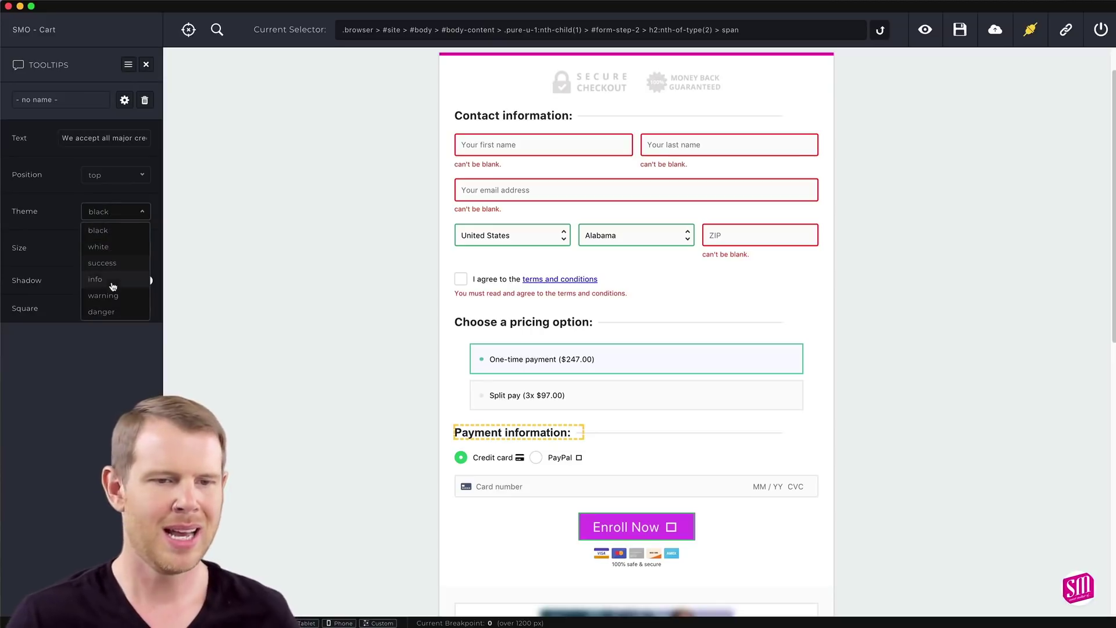
{"action": "left_click", "coordinate": [105, 247]}
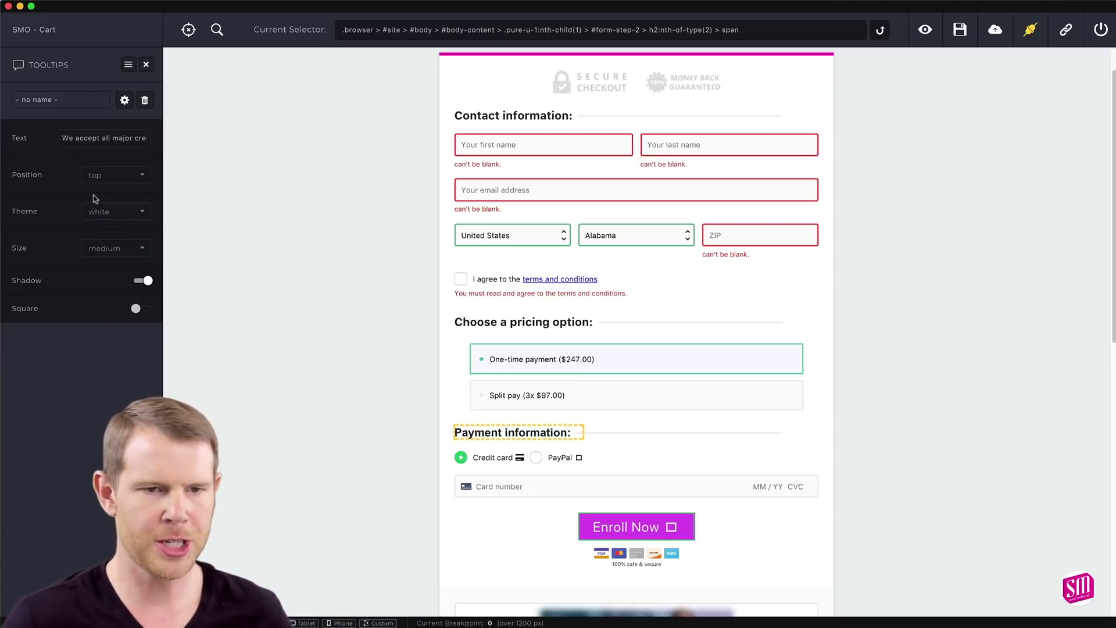
{"action": "left_click", "coordinate": [105, 215]}
{"action": "left_click", "coordinate": [103, 263]}
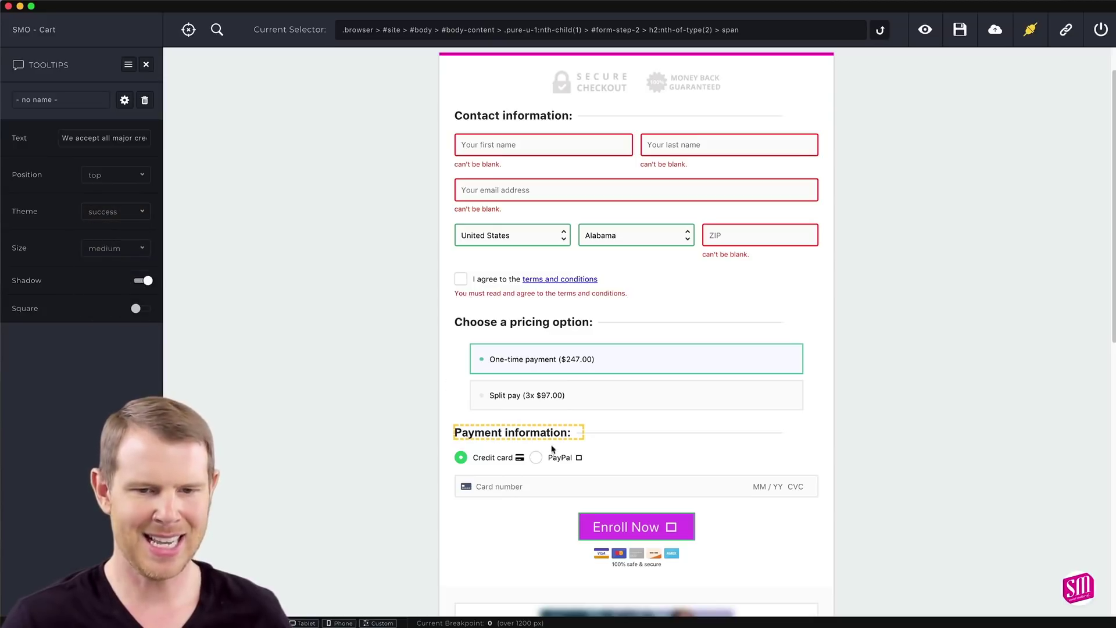
{"action": "left_click", "coordinate": [130, 214]}
{"action": "left_click", "coordinate": [123, 280]}
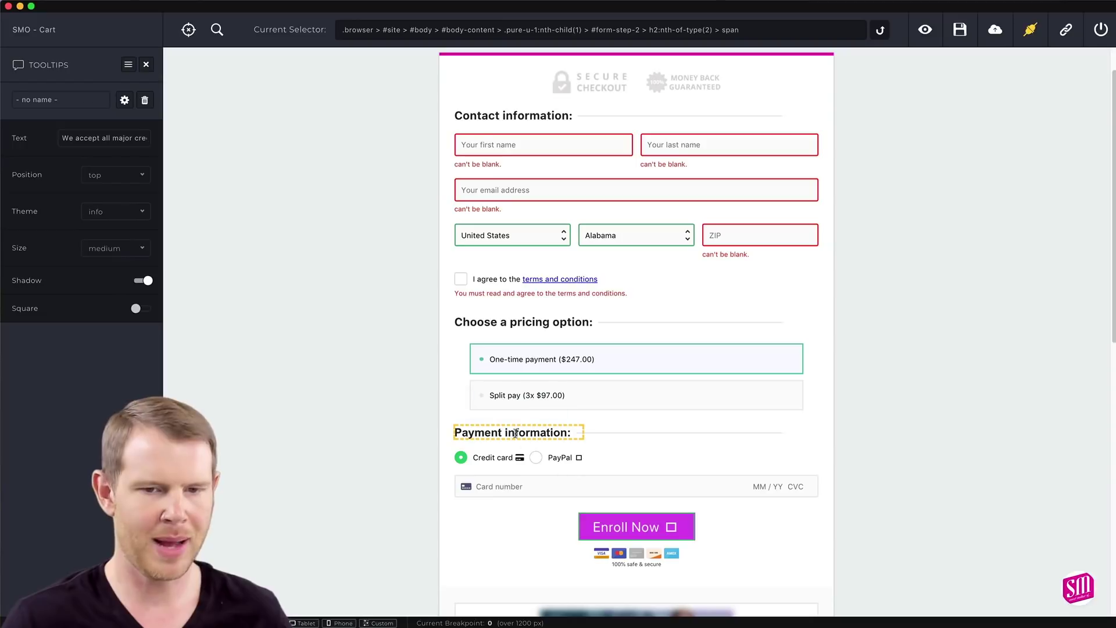
Try the bigger size on the Payment information tooltip, set it to smaller, and close the tooltip settings
{"action": "left_click", "coordinate": [111, 249]}
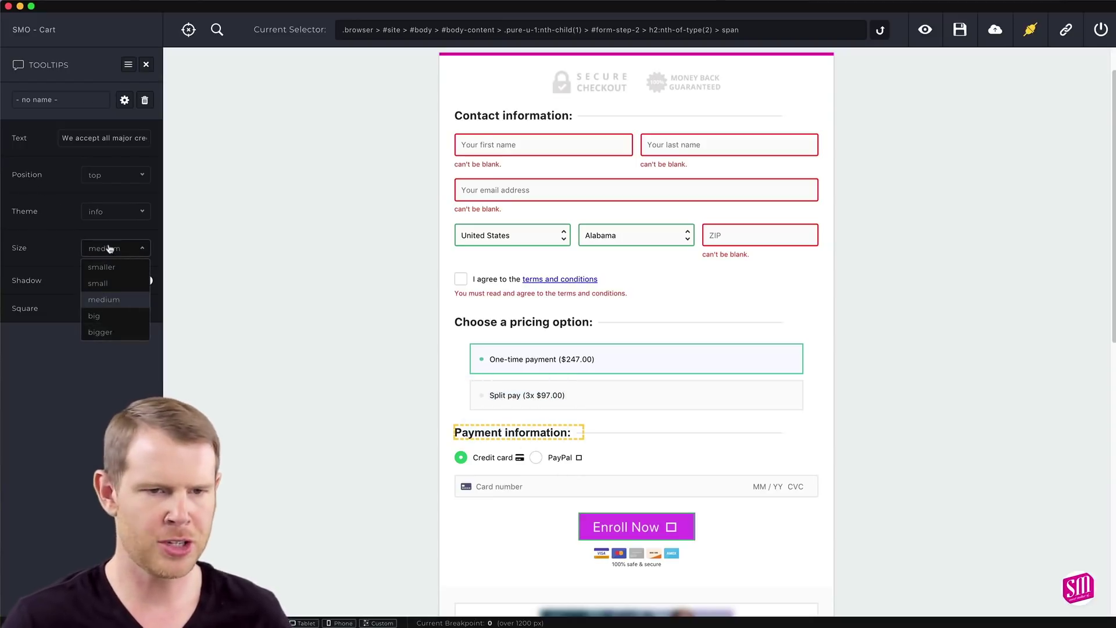
{"action": "left_click", "coordinate": [110, 332]}
{"action": "mouse_move", "coordinate": [509, 434]}
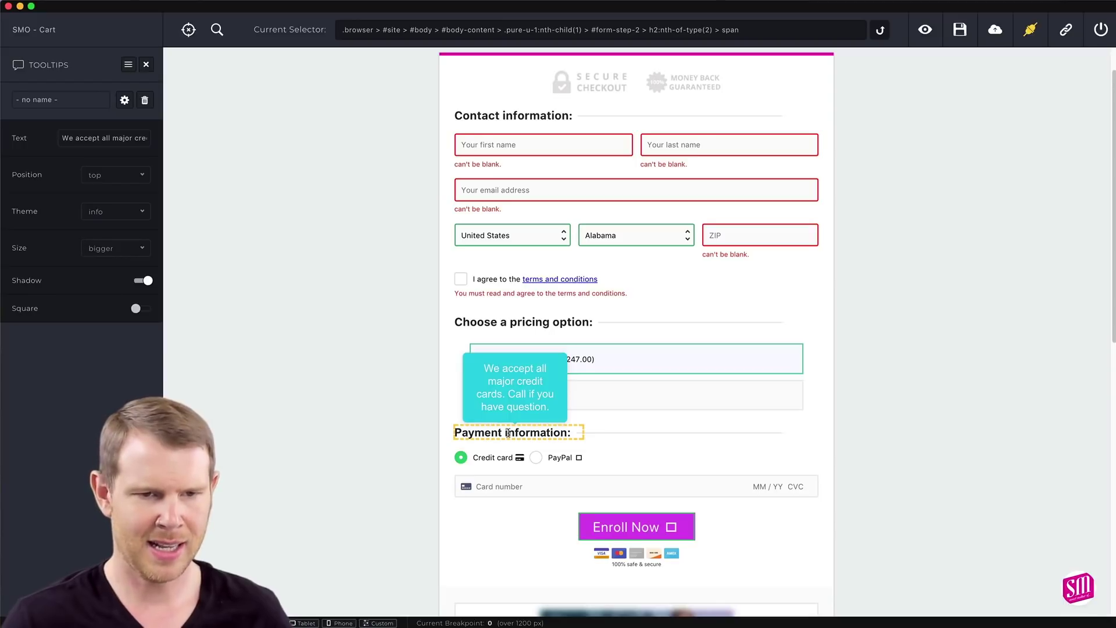
{"action": "left_click", "coordinate": [111, 247]}
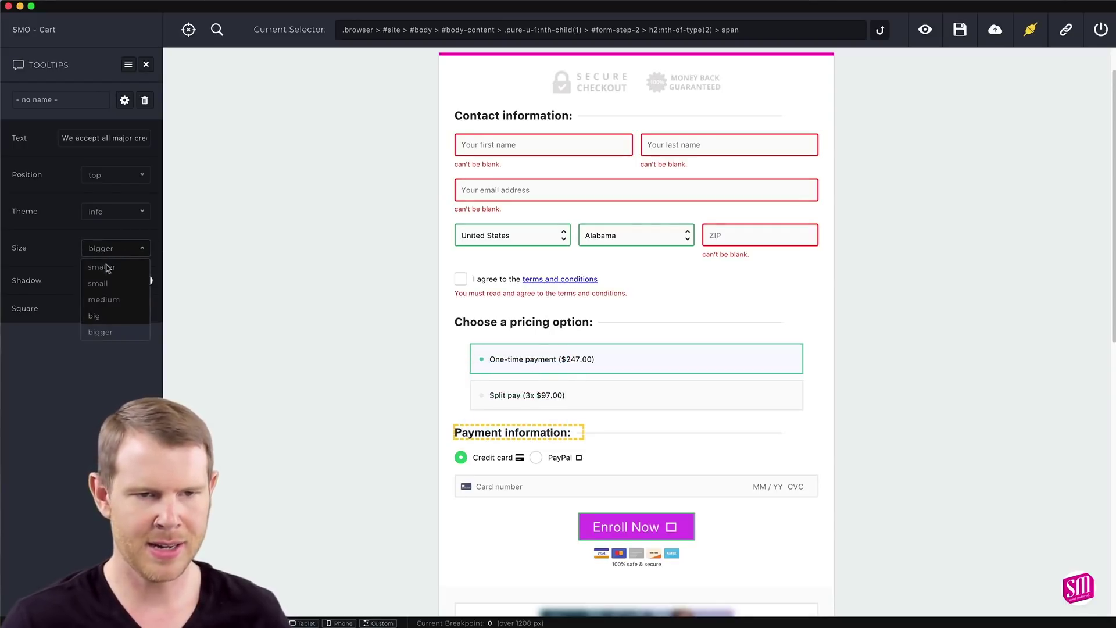
{"action": "left_click", "coordinate": [109, 268]}
{"action": "mouse_move", "coordinate": [493, 433]}
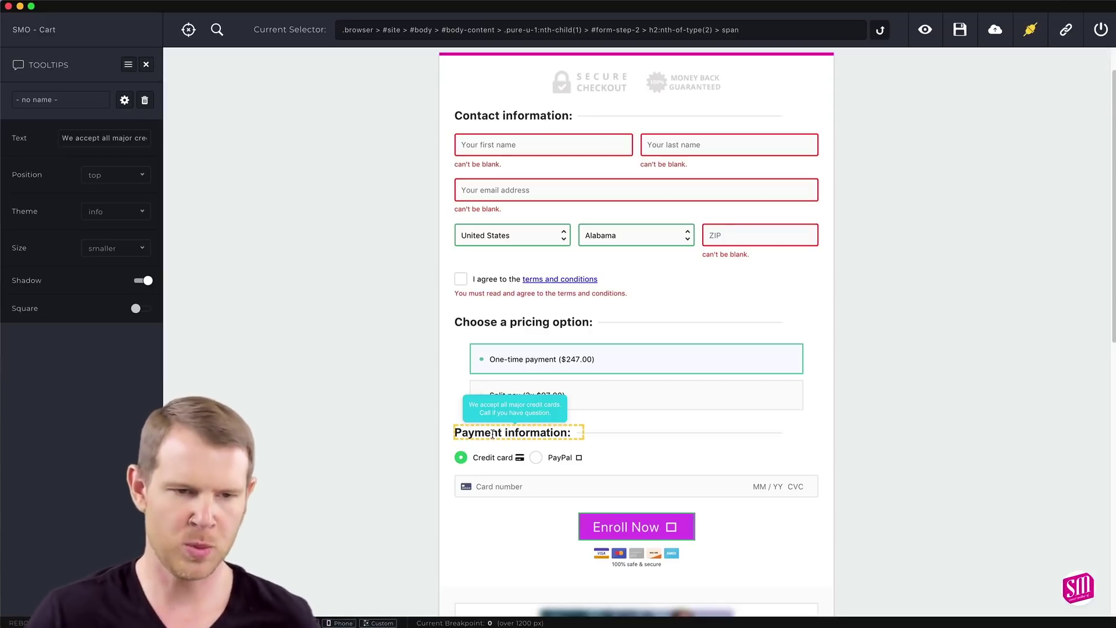
{"action": "key", "text": "Escape"}
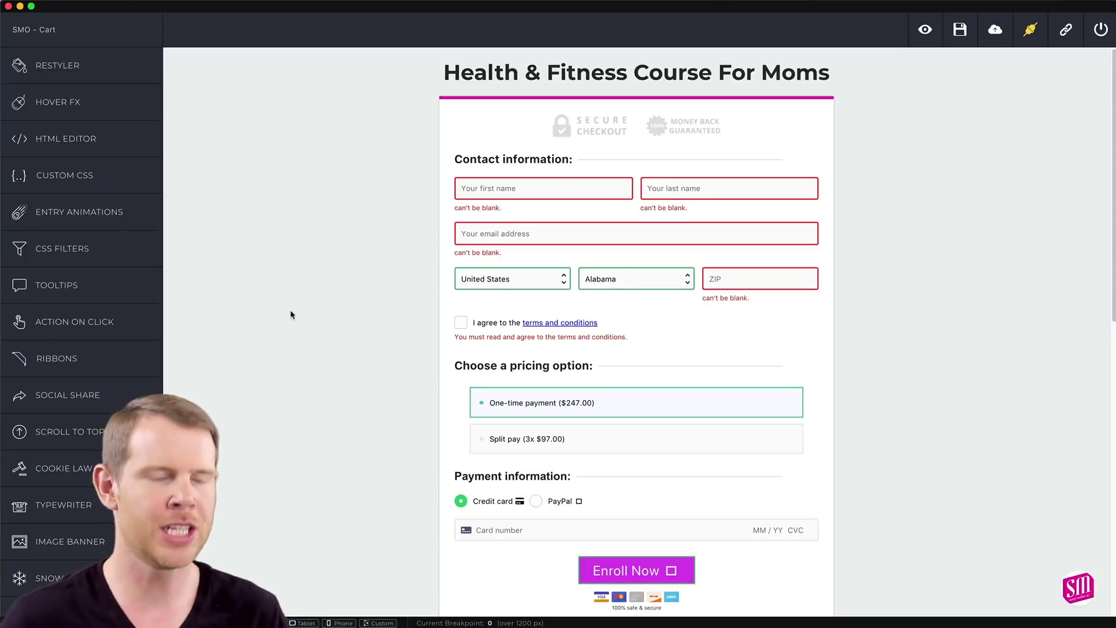
{"action": "left_click", "coordinate": [107, 323]}
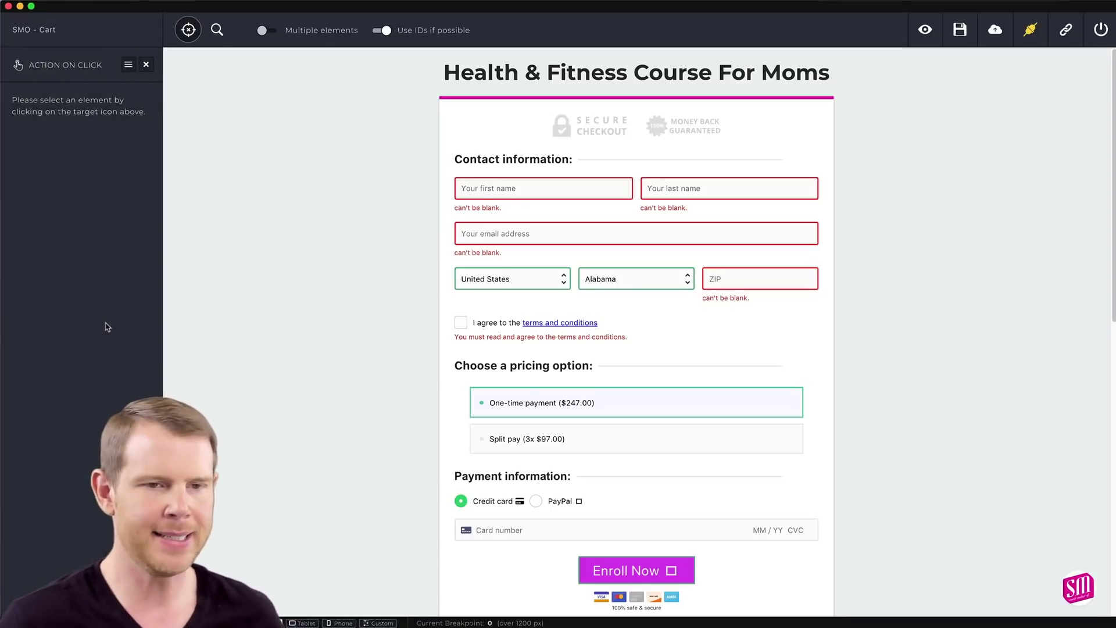
{"action": "left_click", "coordinate": [681, 128]}
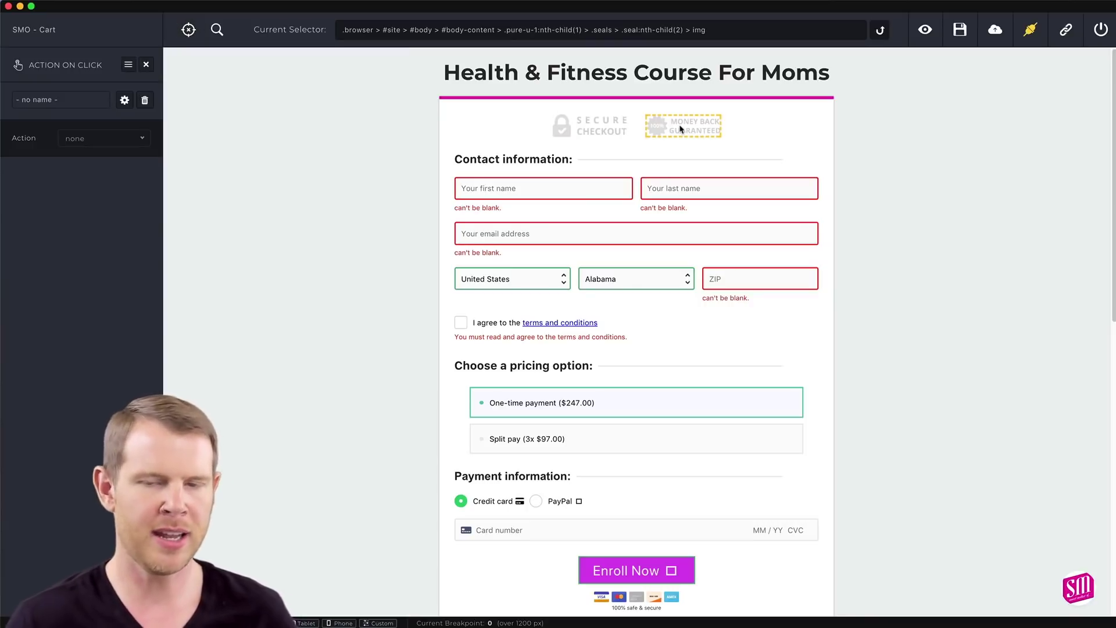
{"action": "left_click", "coordinate": [114, 143]}
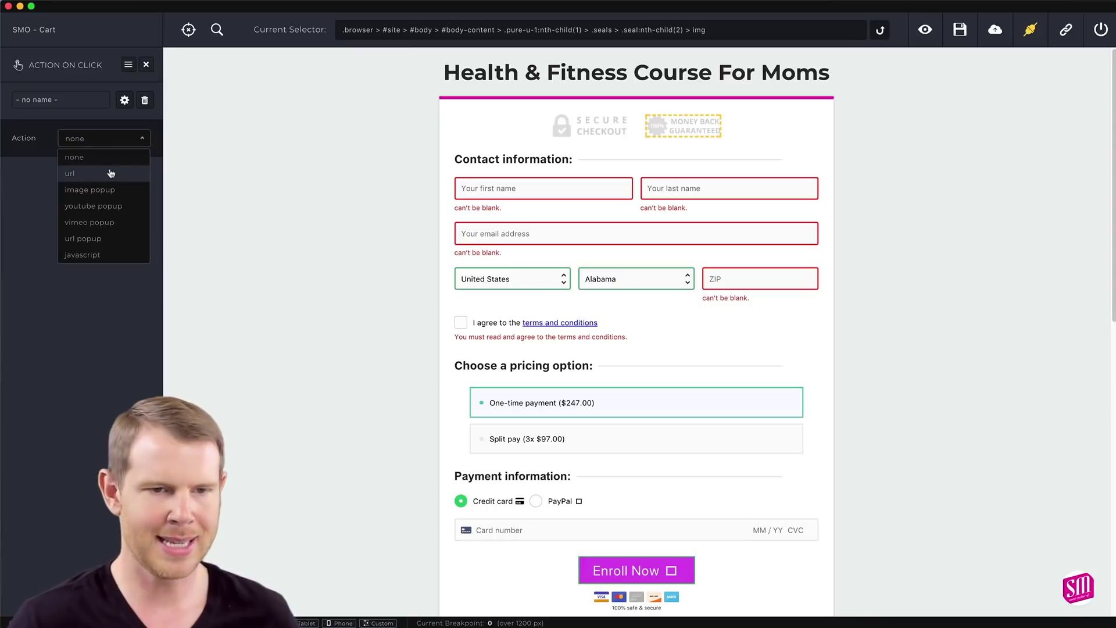
{"action": "left_click", "coordinate": [86, 240]}
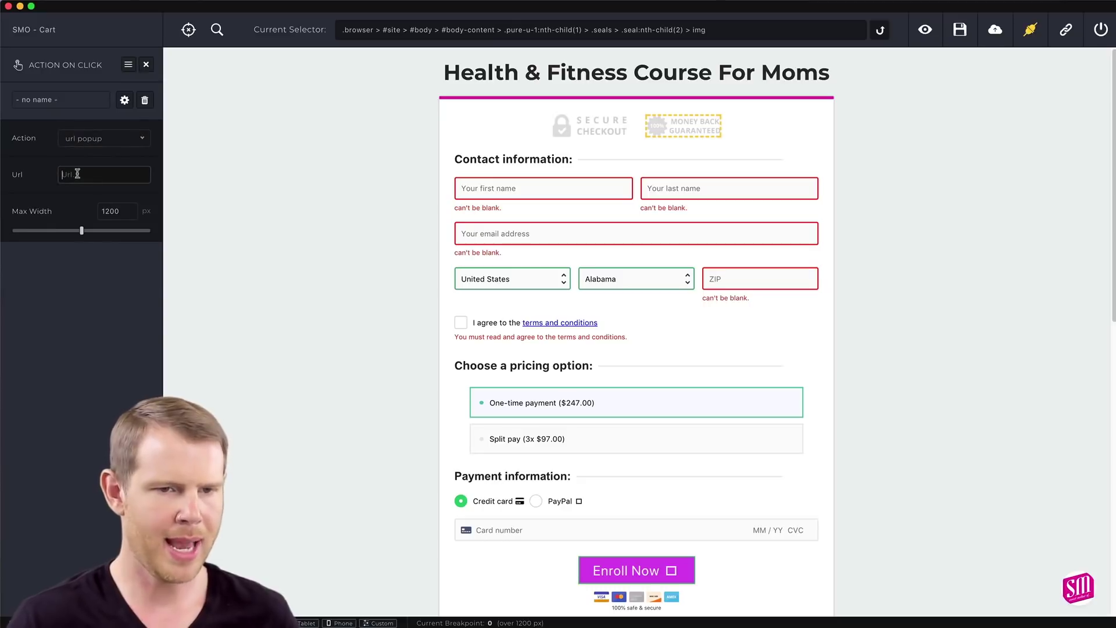
{"action": "type", "text": "https://www.g"}
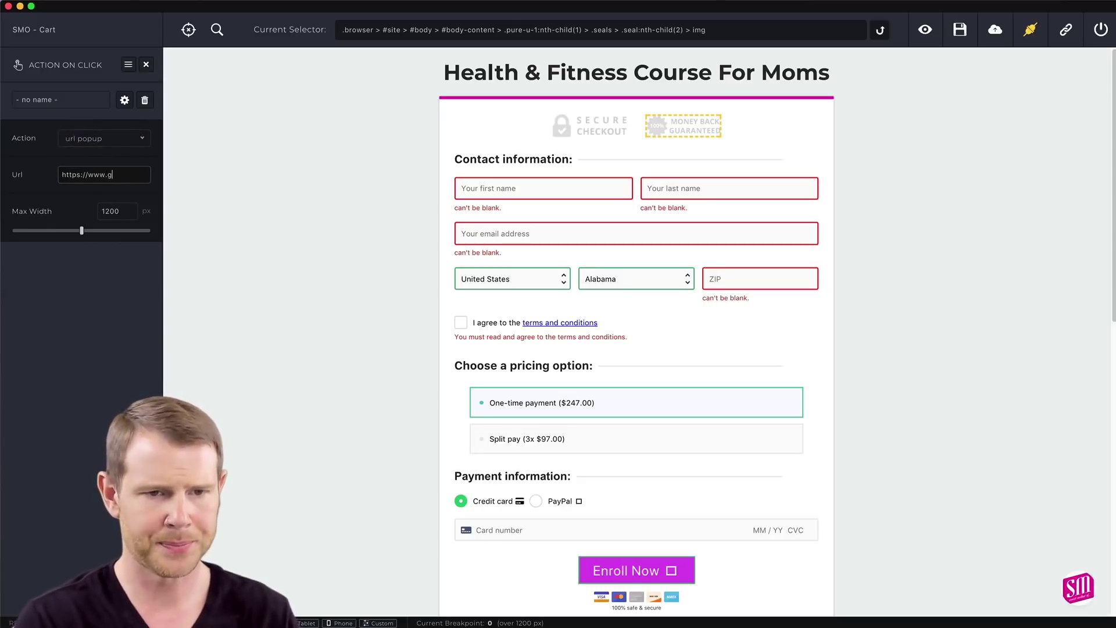
{"action": "type", "text": "oogle.com"}
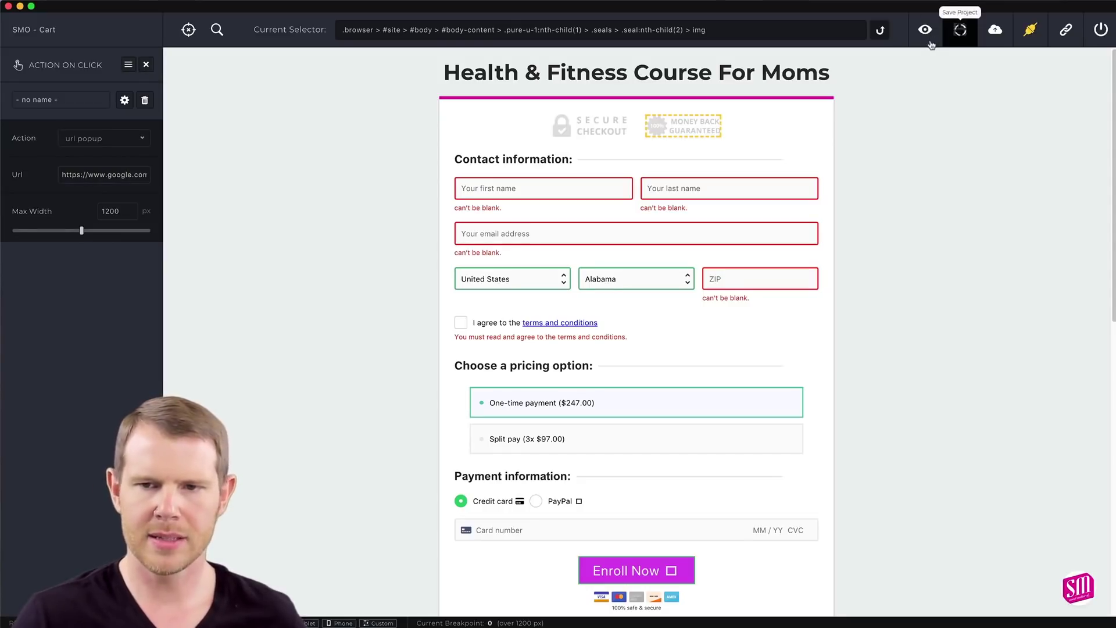
Preview the checkout page, test the Money Back Guaranteed seal's popup, and close it
{"action": "left_click", "coordinate": [926, 32]}
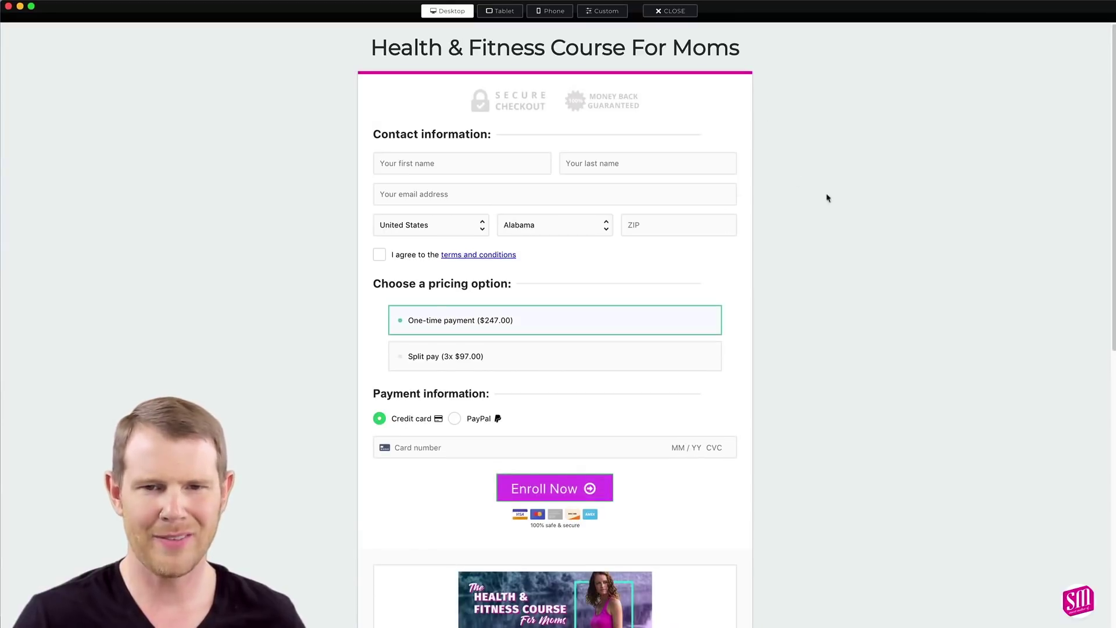
{"action": "left_click", "coordinate": [579, 102]}
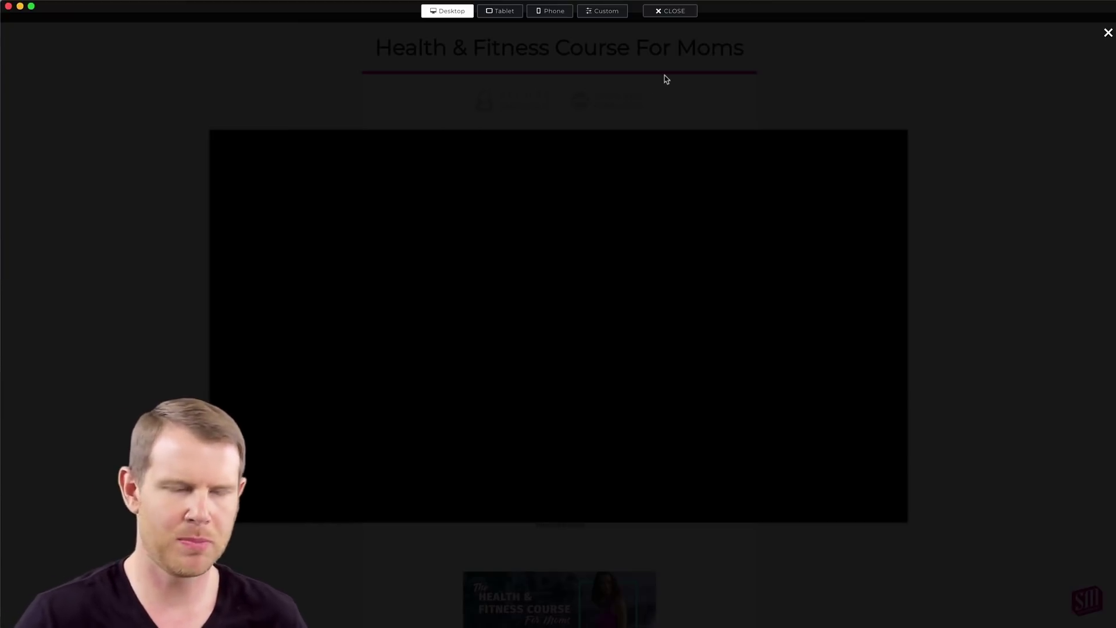
{"action": "left_click", "coordinate": [682, 72]}
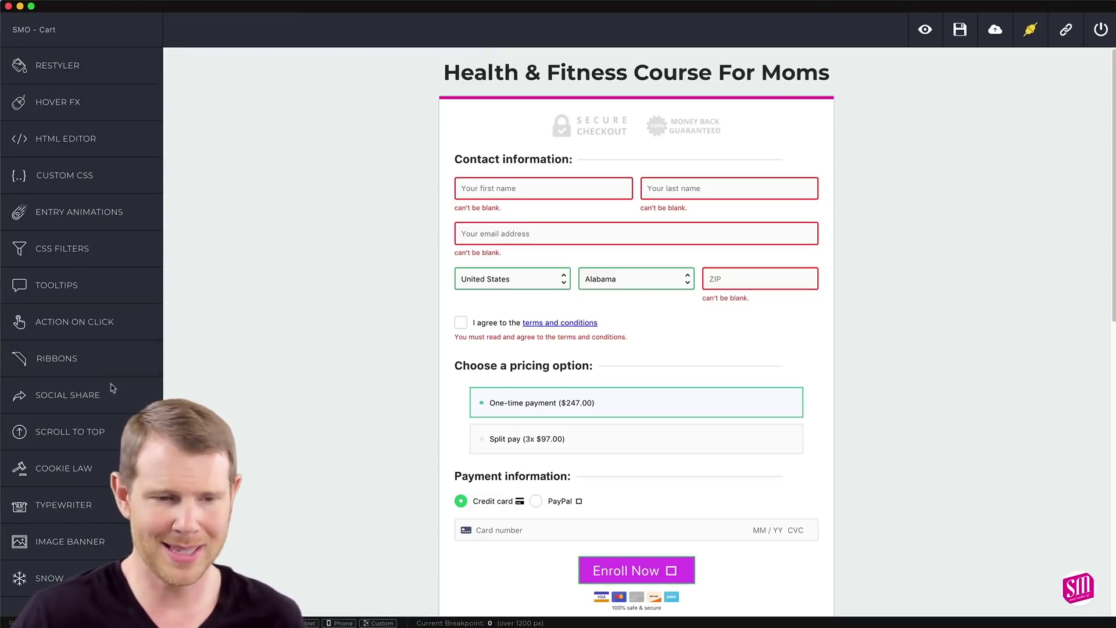
Add a ribbon to the checkout form container and set its back color to dark grey, rgb(74, 78, 81)
{"action": "left_click", "coordinate": [93, 360]}
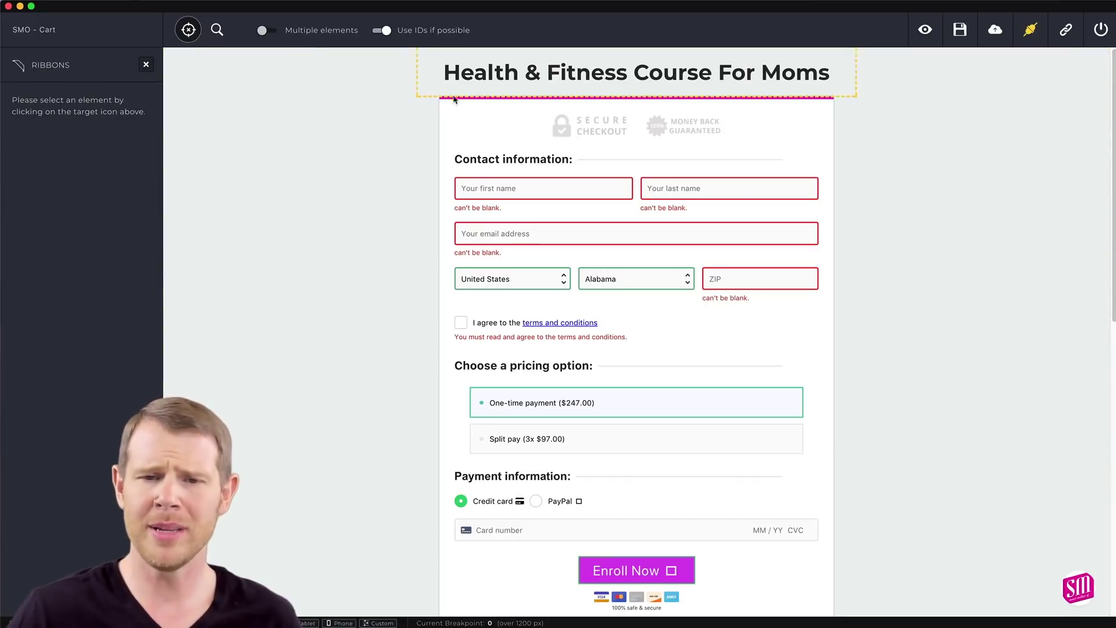
{"action": "left_click", "coordinate": [503, 114]}
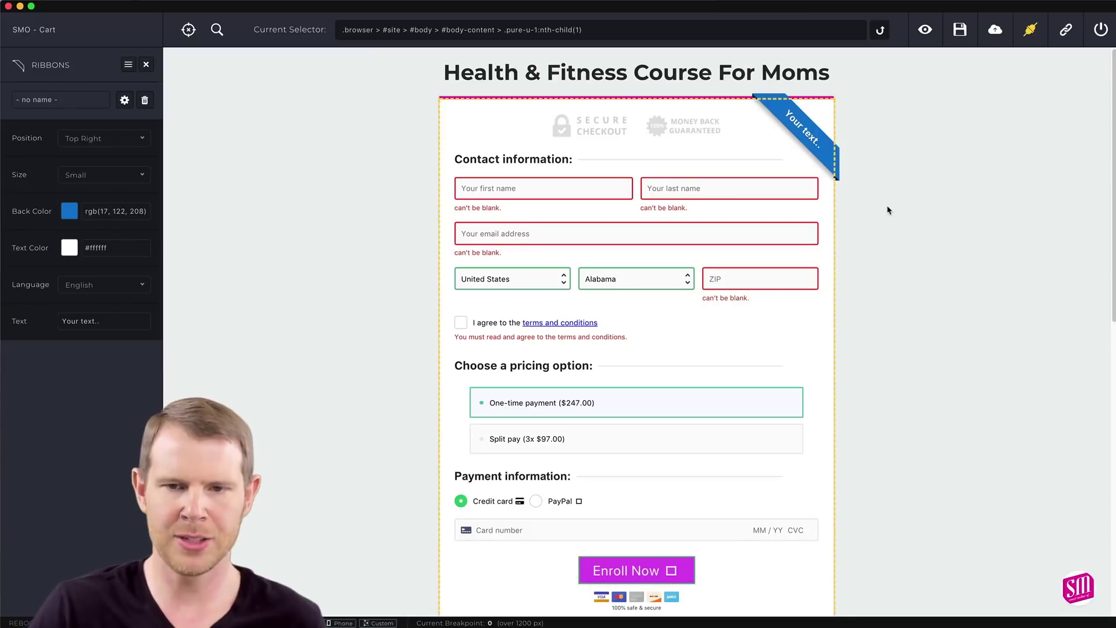
{"action": "left_click", "coordinate": [70, 215]}
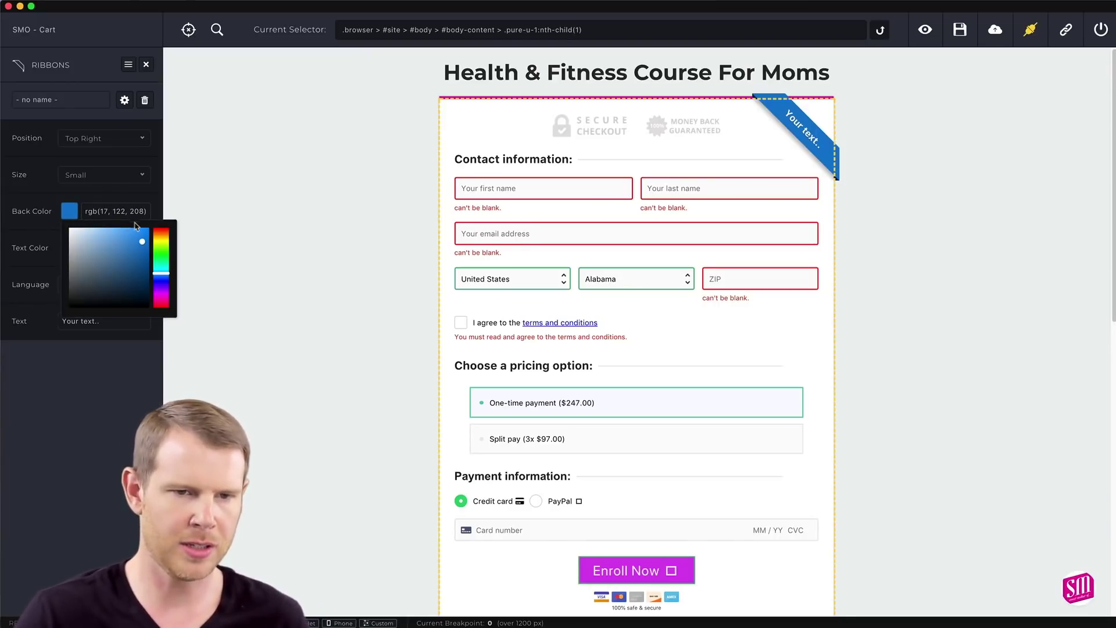
{"action": "mouse_move", "coordinate": [135, 228]}
{"action": "left_mouse_down"}
{"action": "mouse_move", "coordinate": [103, 275]}
{"action": "mouse_move", "coordinate": [75, 281]}
{"action": "left_mouse_up"}
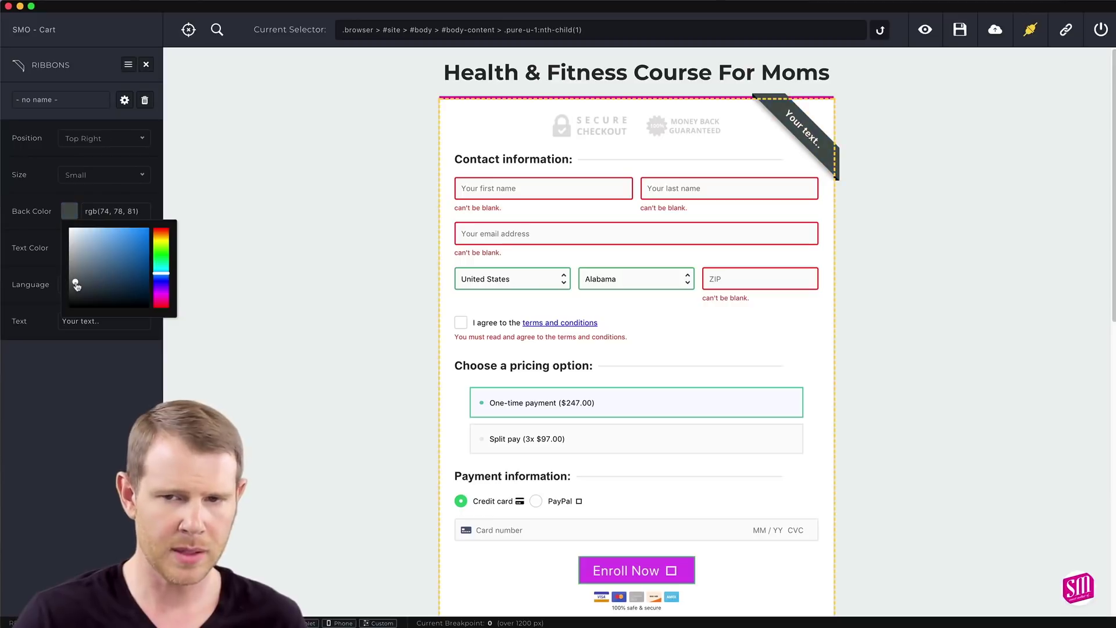
{"action": "left_click", "coordinate": [244, 155]}
Set the checkout form ribbon's position to Top Left
{"action": "left_click", "coordinate": [90, 138]}
{"action": "left_click", "coordinate": [91, 141]}
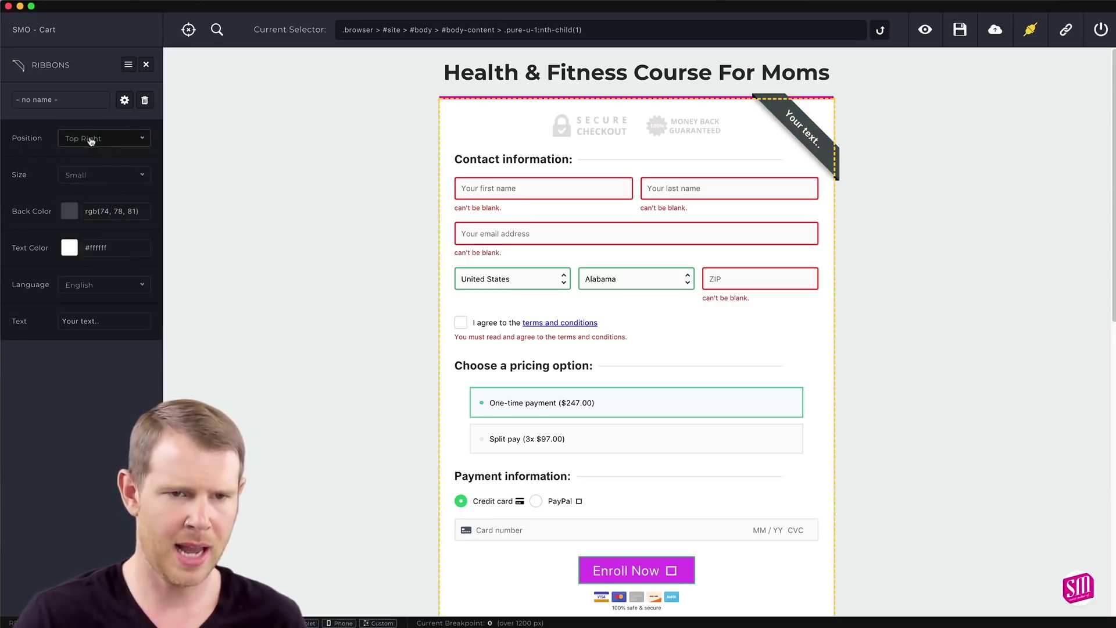
{"action": "left_click", "coordinate": [91, 139]}
{"action": "left_click", "coordinate": [87, 157]}
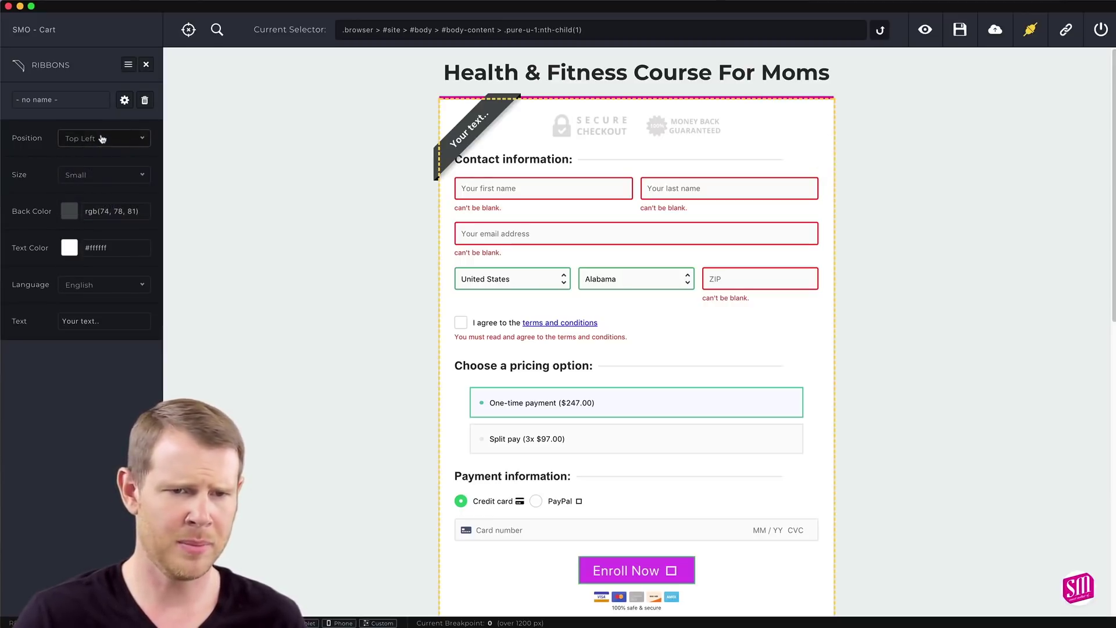
Try the ribbon in the Bottom Left position, and return it to Top Left
{"action": "left_click", "coordinate": [102, 138]}
{"action": "left_click", "coordinate": [75, 189]}
{"action": "scroll", "coordinate": [237, 235], "scroll_direction": "down", "scroll_amount": 10}
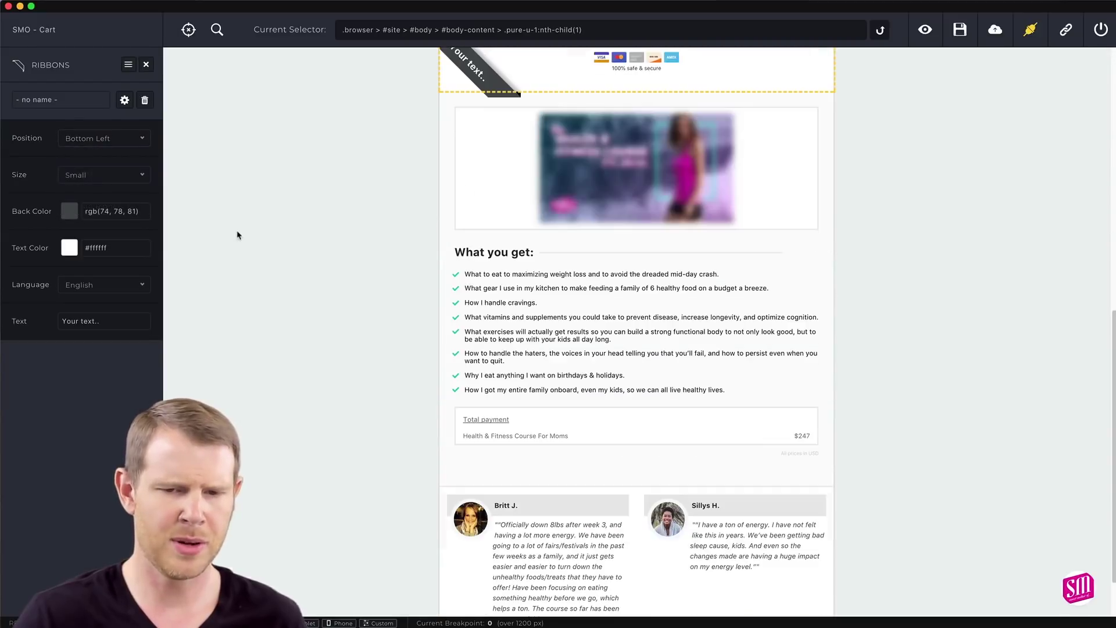
{"action": "scroll", "coordinate": [237, 235], "scroll_direction": "up", "scroll_amount": 3}
{"action": "left_click", "coordinate": [122, 137]}
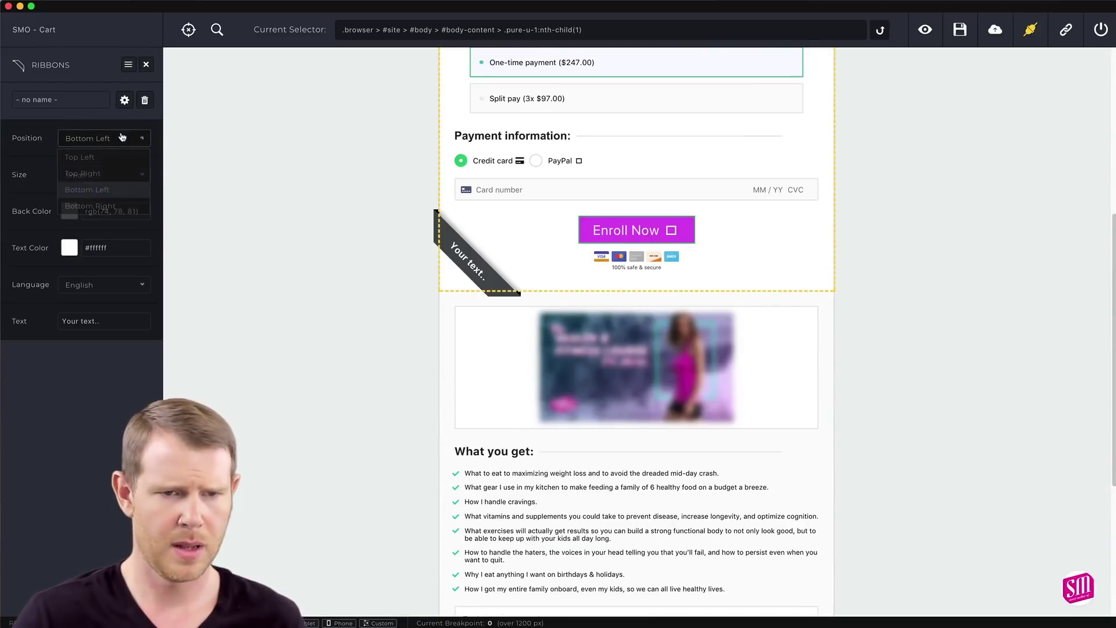
{"action": "left_click", "coordinate": [110, 157]}
{"action": "scroll", "coordinate": [231, 174], "scroll_direction": "up", "scroll_amount": 5}
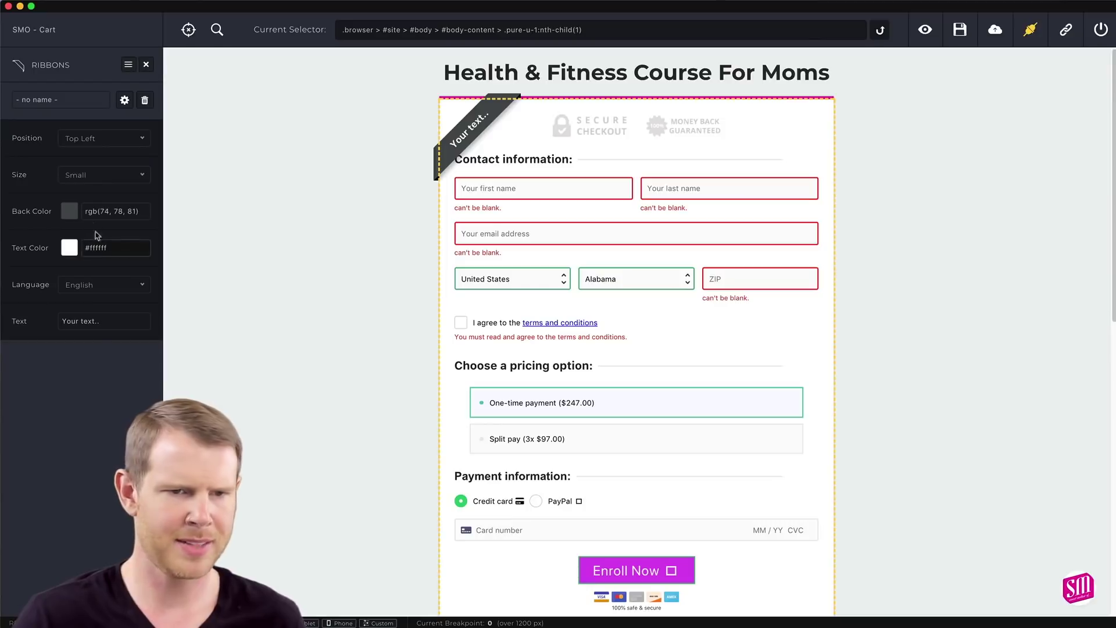
Set the ribbon's text to "Deal ends soon!" in red, rgb(255, 0, 0), and close the ribbon settings
{"action": "triple_click", "coordinate": [93, 328]}
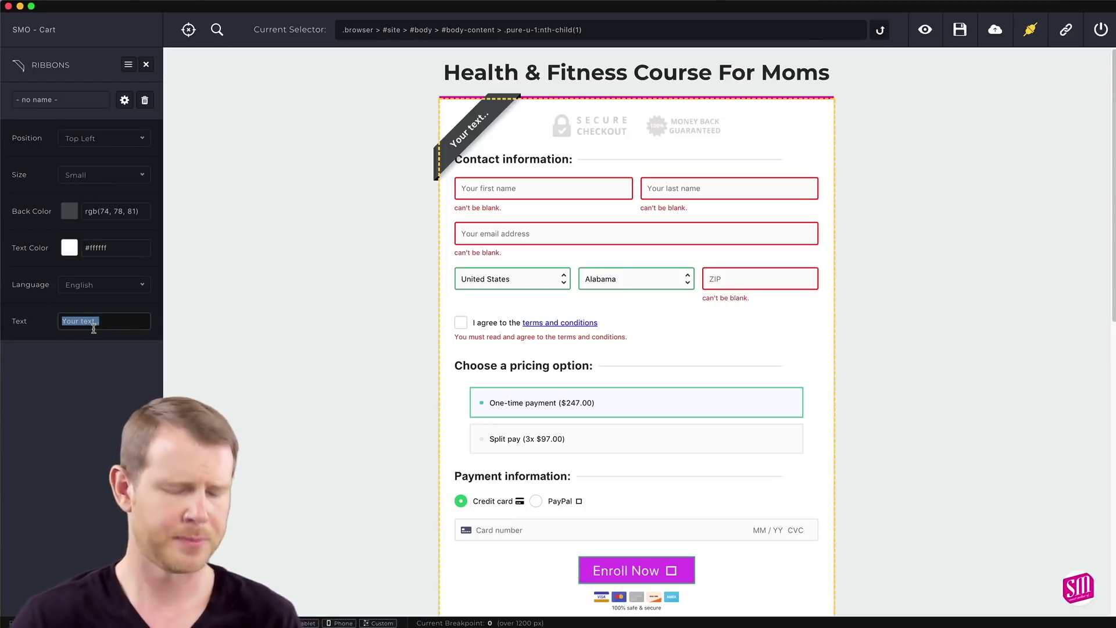
{"action": "type", "text": "Deal ends"}
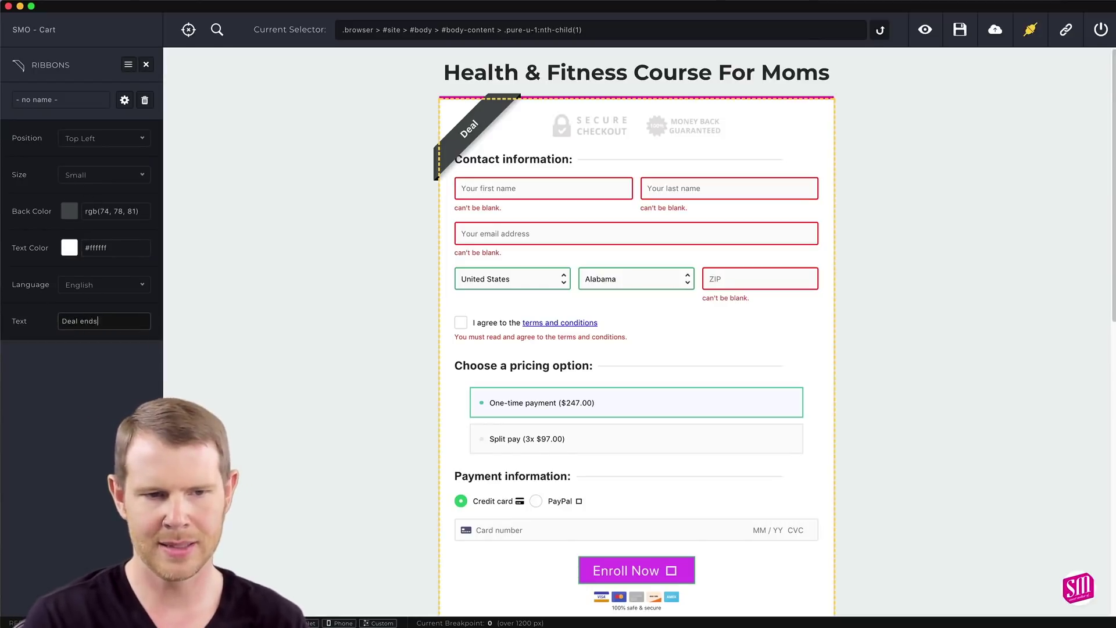
{"action": "type", "text": " soon!"}
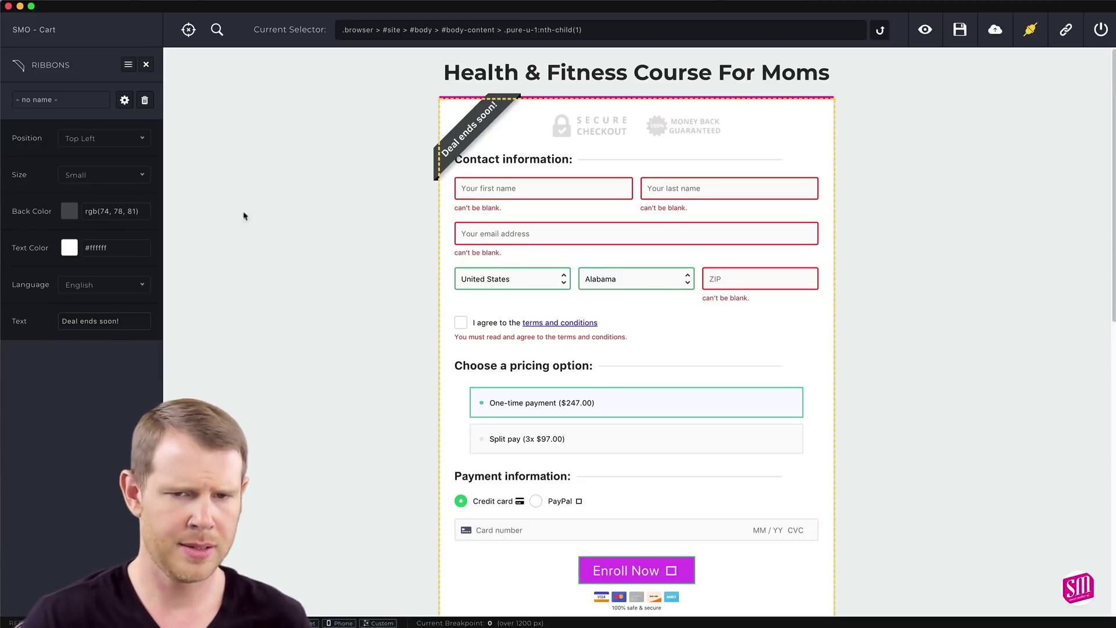
{"action": "left_click", "coordinate": [73, 250]}
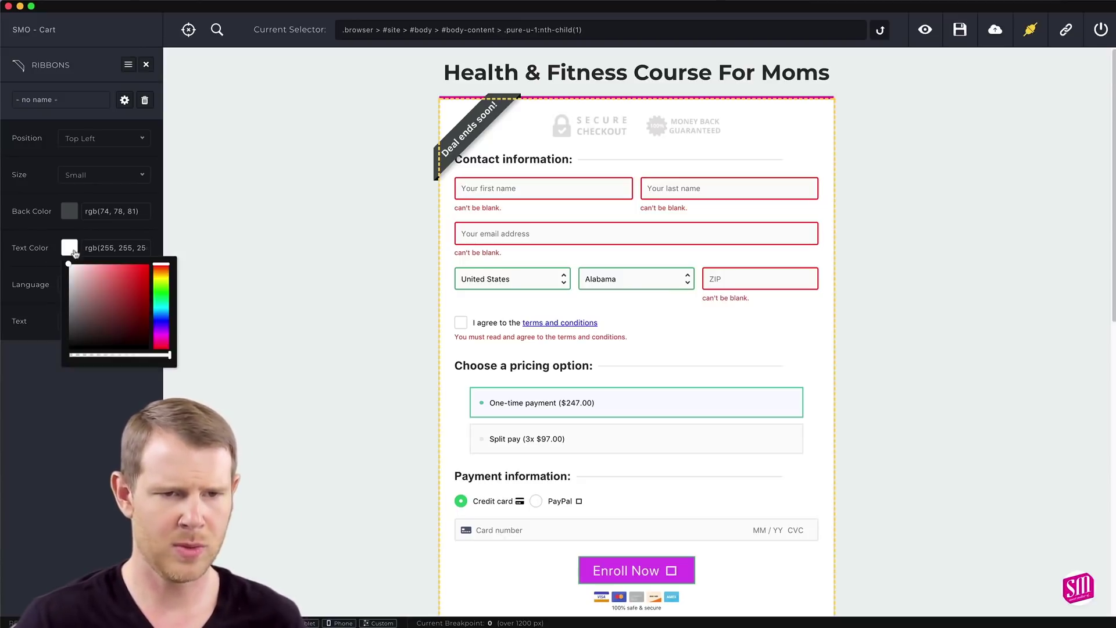
{"action": "left_click_drag", "start_coordinate": [113, 294], "coordinate": [156, 253]}
{"action": "left_click", "coordinate": [278, 139]}
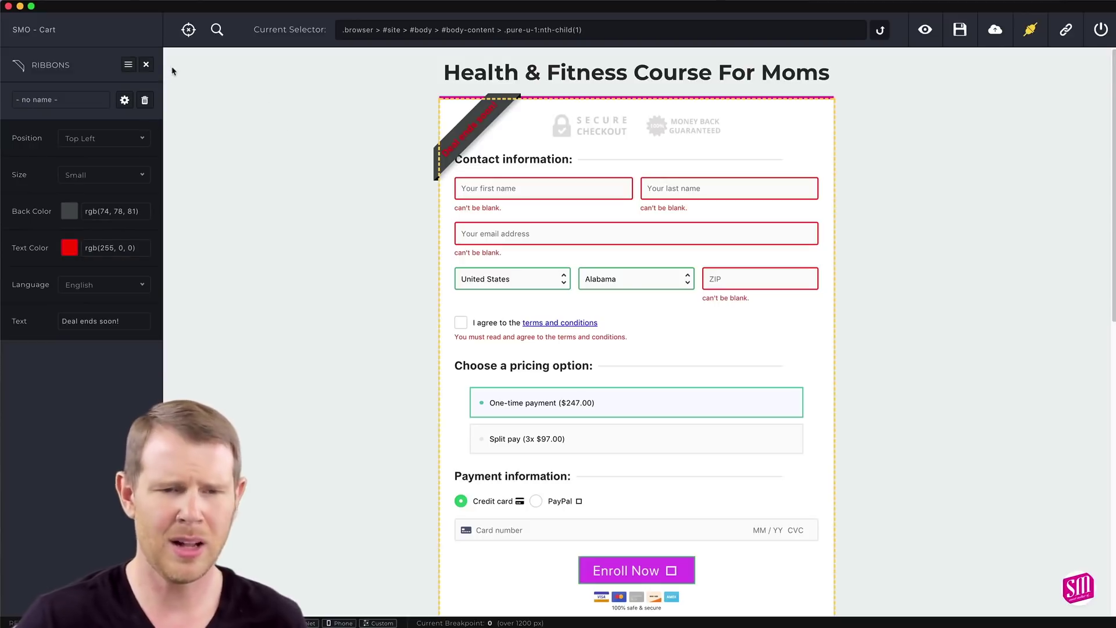
{"action": "left_click", "coordinate": [146, 64]}
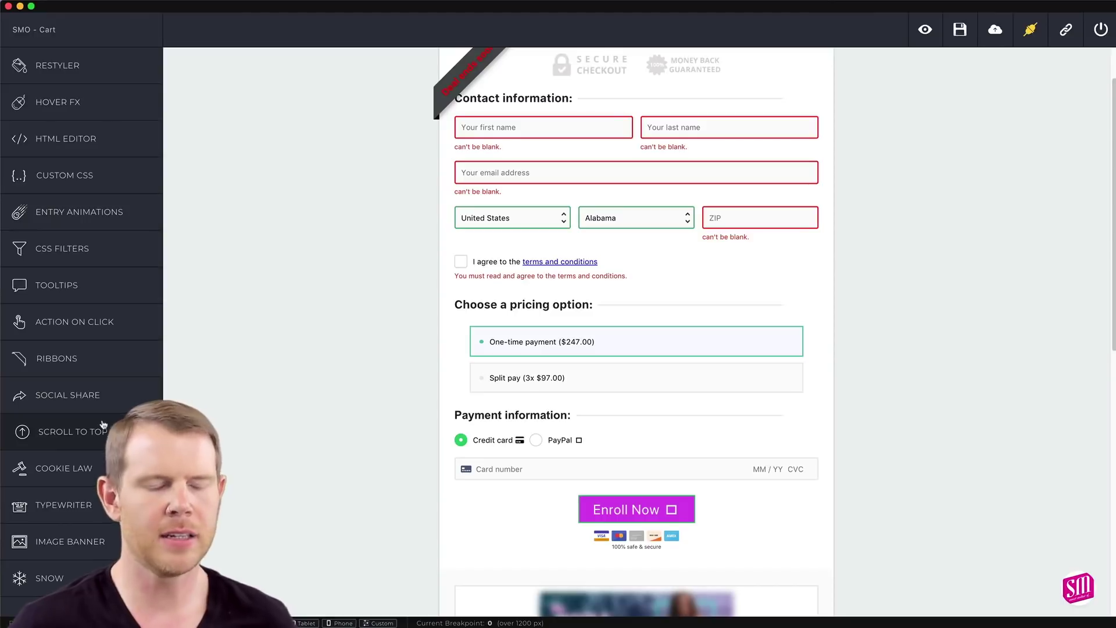
Enable the social share buttons and check how they behave along the length of the checkout page
{"action": "left_click", "coordinate": [41, 395]}
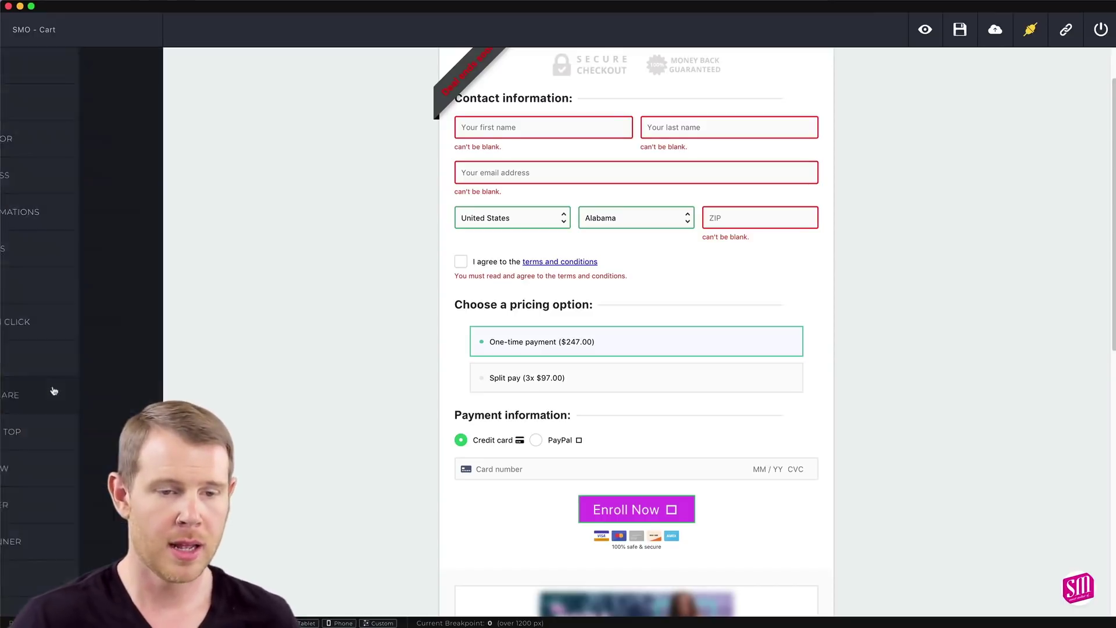
{"action": "left_click", "coordinate": [89, 100]}
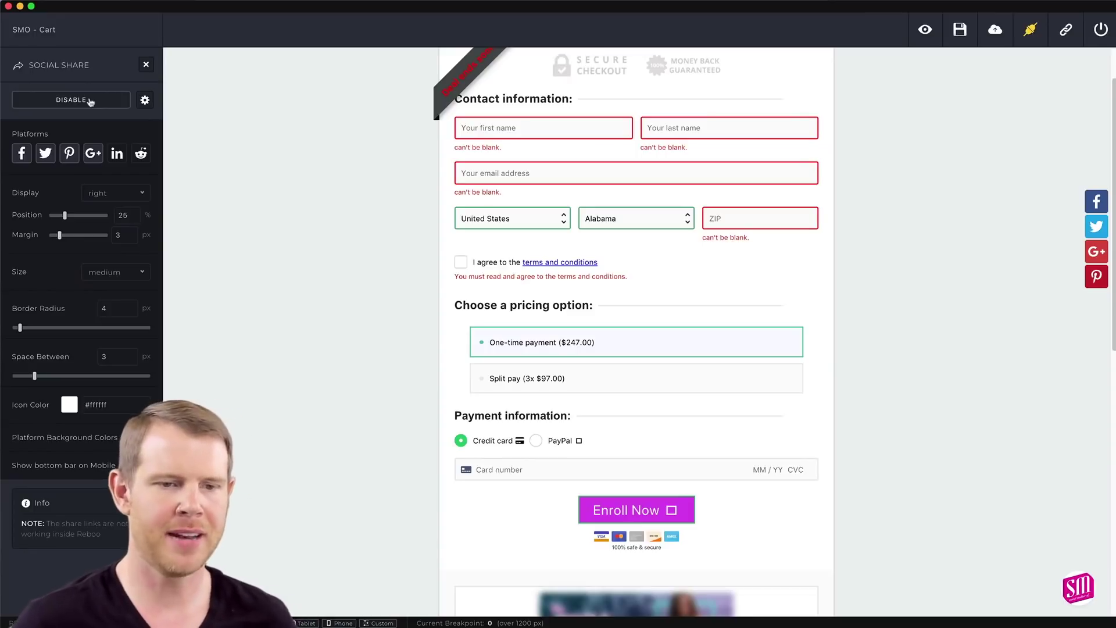
{"action": "scroll", "coordinate": [280, 231], "scroll_direction": "down", "scroll_amount": 10}
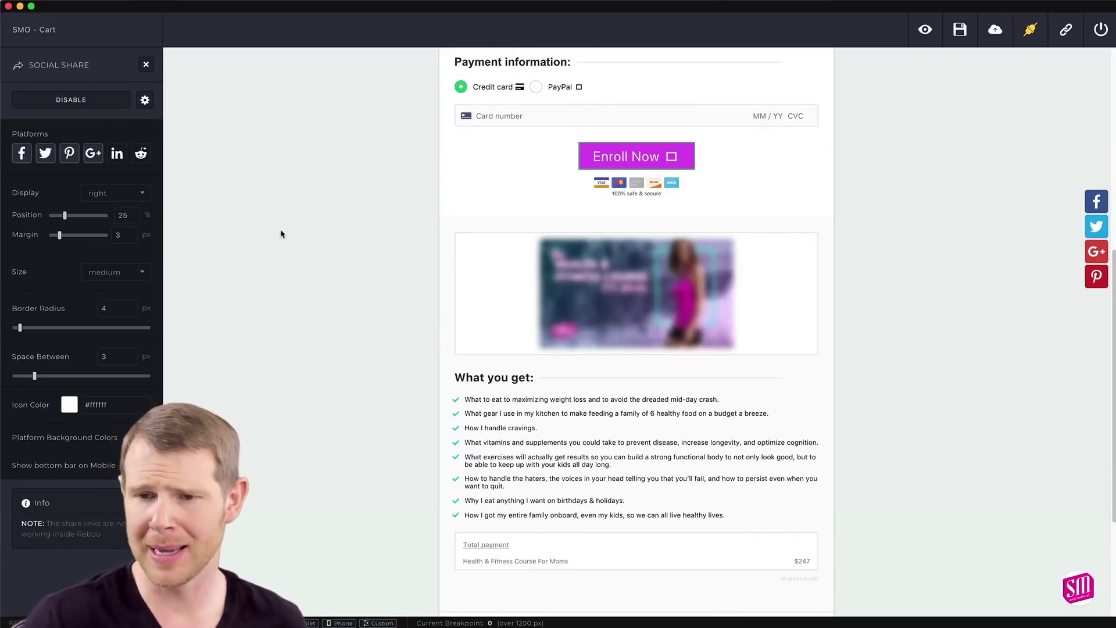
{"action": "scroll", "coordinate": [641, 204], "scroll_direction": "up", "scroll_amount": 4}
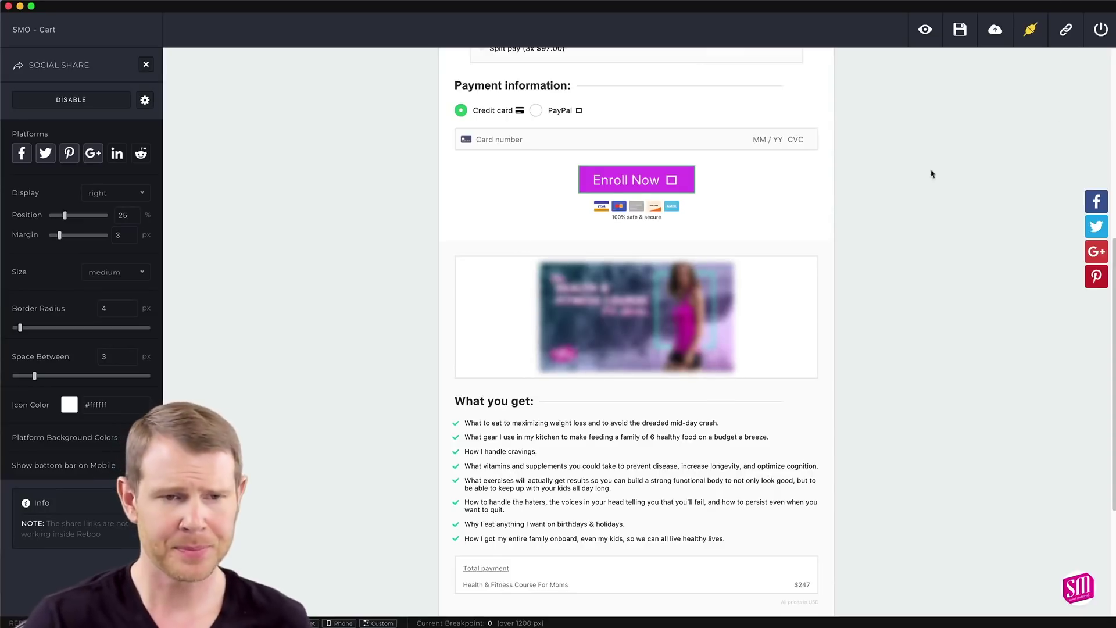
{"action": "scroll", "coordinate": [932, 221], "scroll_direction": "up", "scroll_amount": 7}
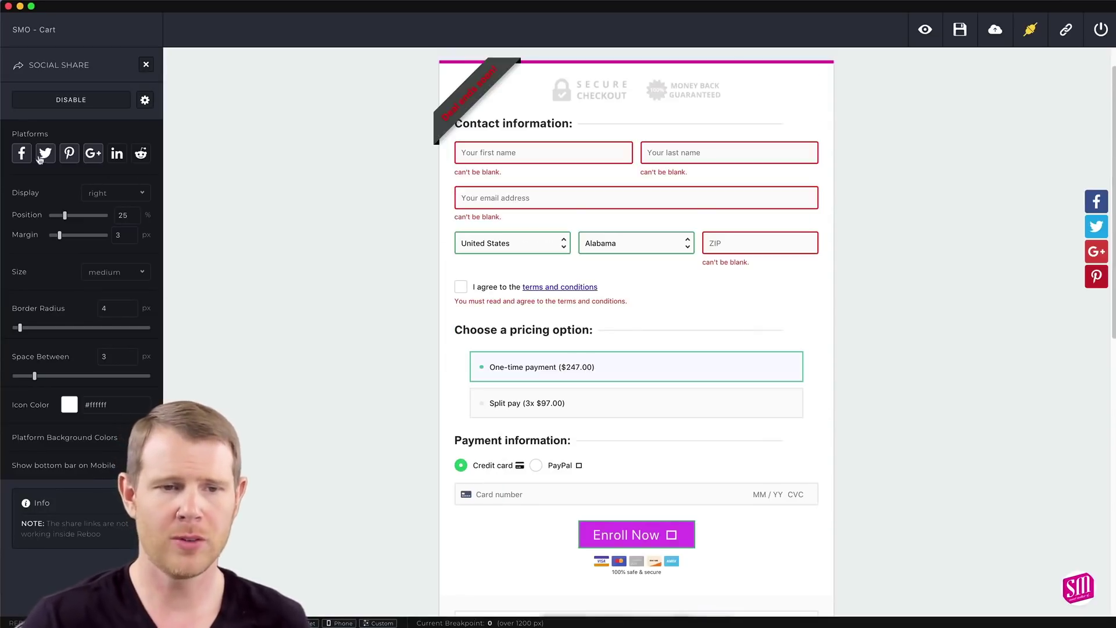
Add LinkedIn and Reddit to the social share buttons, and remove Google+ and Pinterest
{"action": "left_click", "coordinate": [119, 158]}
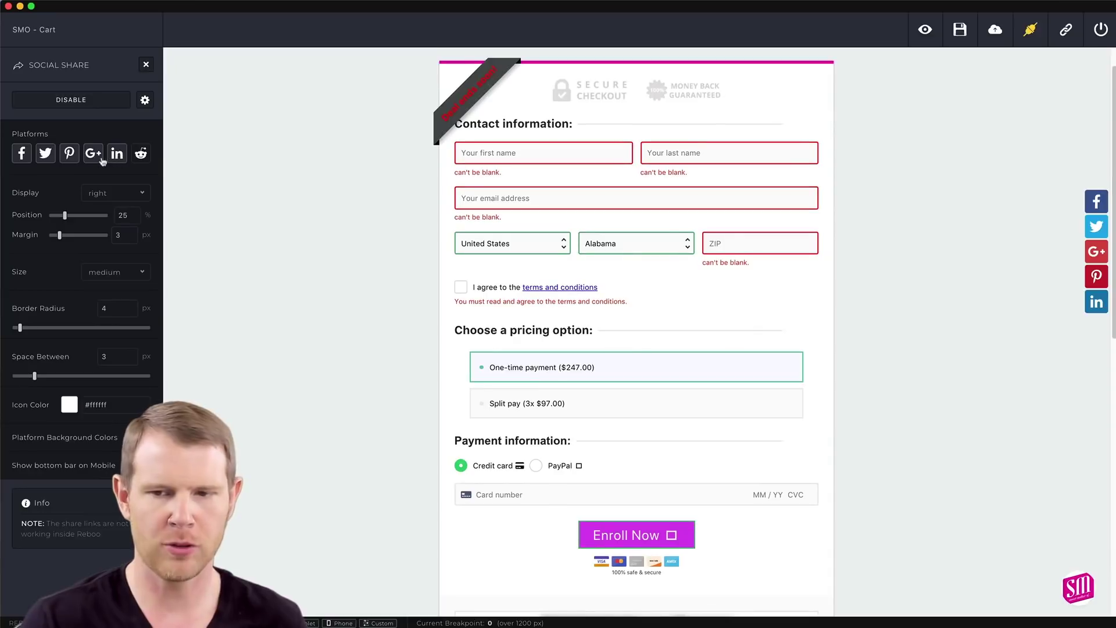
{"action": "left_click", "coordinate": [95, 160]}
{"action": "left_click", "coordinate": [71, 158]}
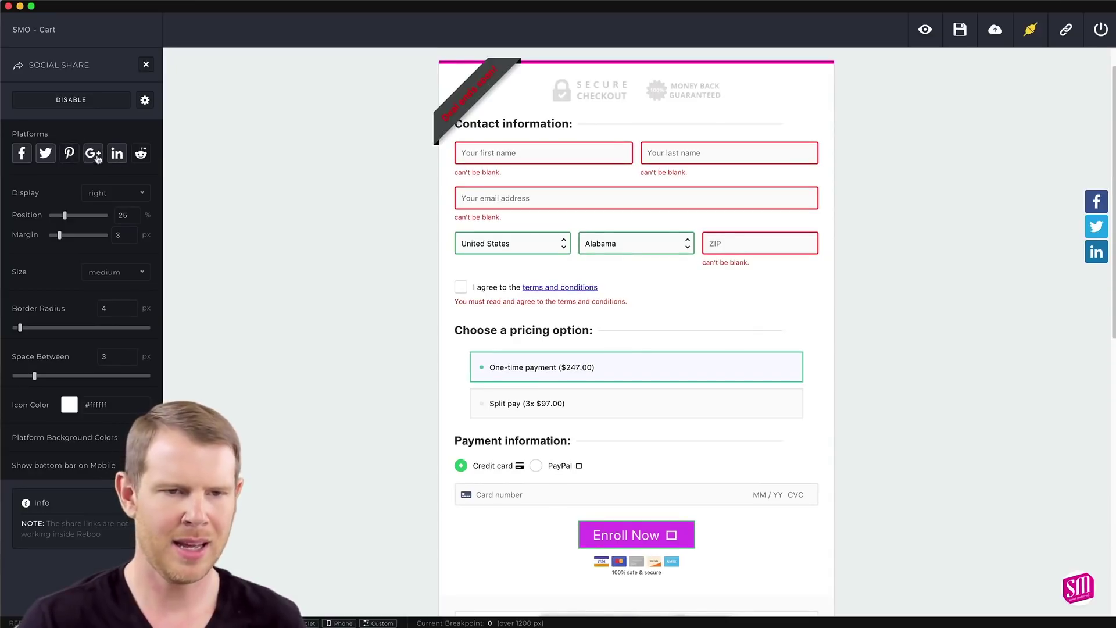
{"action": "left_click", "coordinate": [93, 160]}
{"action": "left_click", "coordinate": [93, 160]}
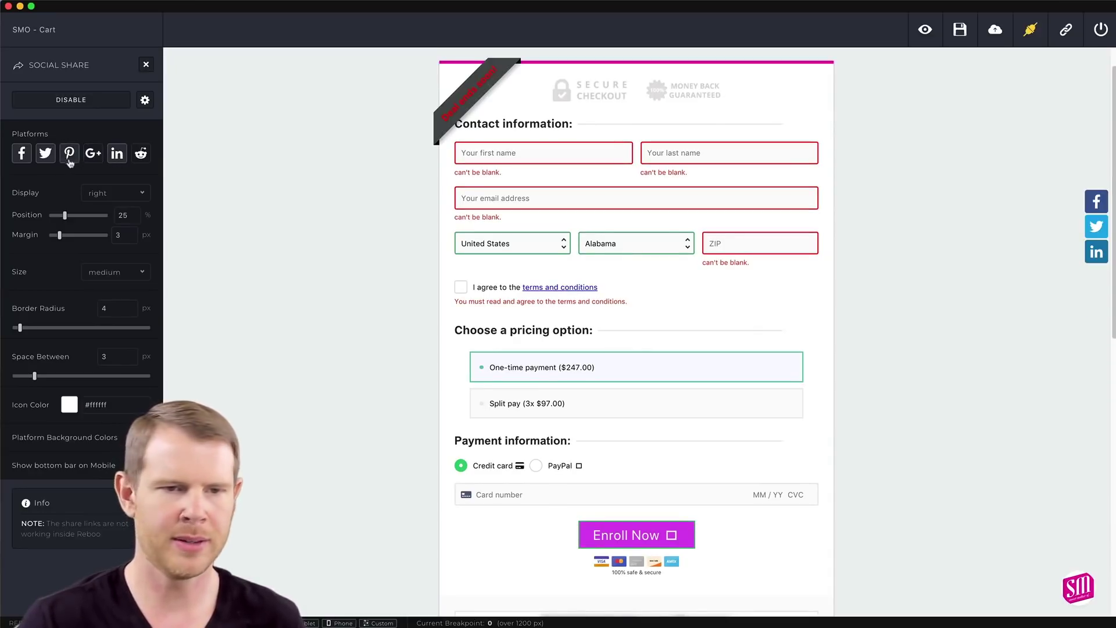
{"action": "left_click", "coordinate": [140, 155]}
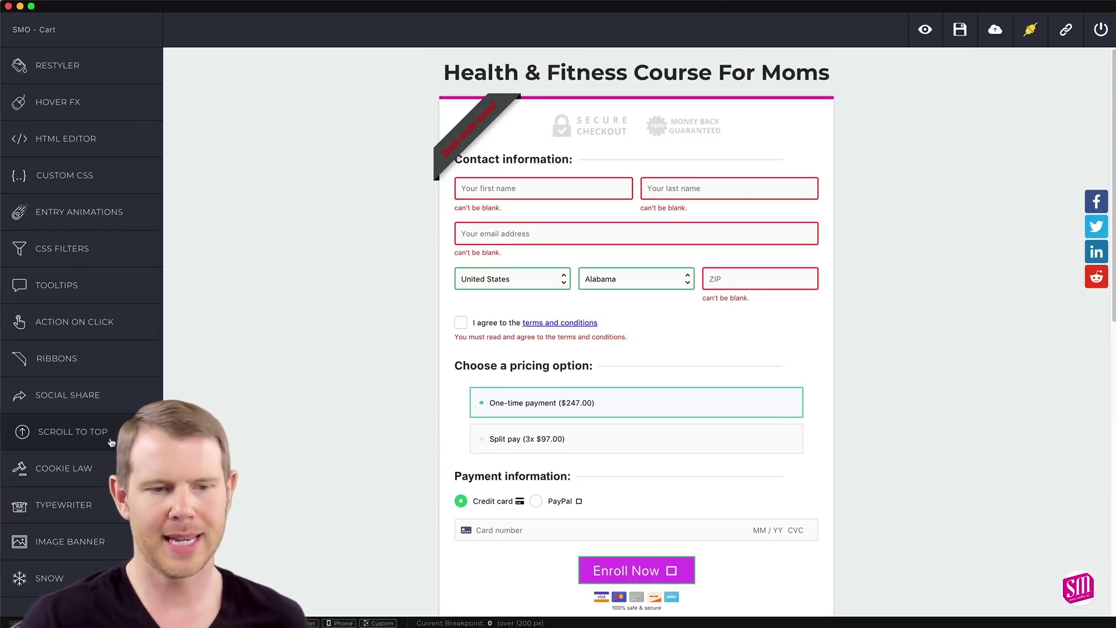
Enable the scroll-to-top button and test it from the lower part of the checkout page
{"action": "left_click", "coordinate": [111, 442]}
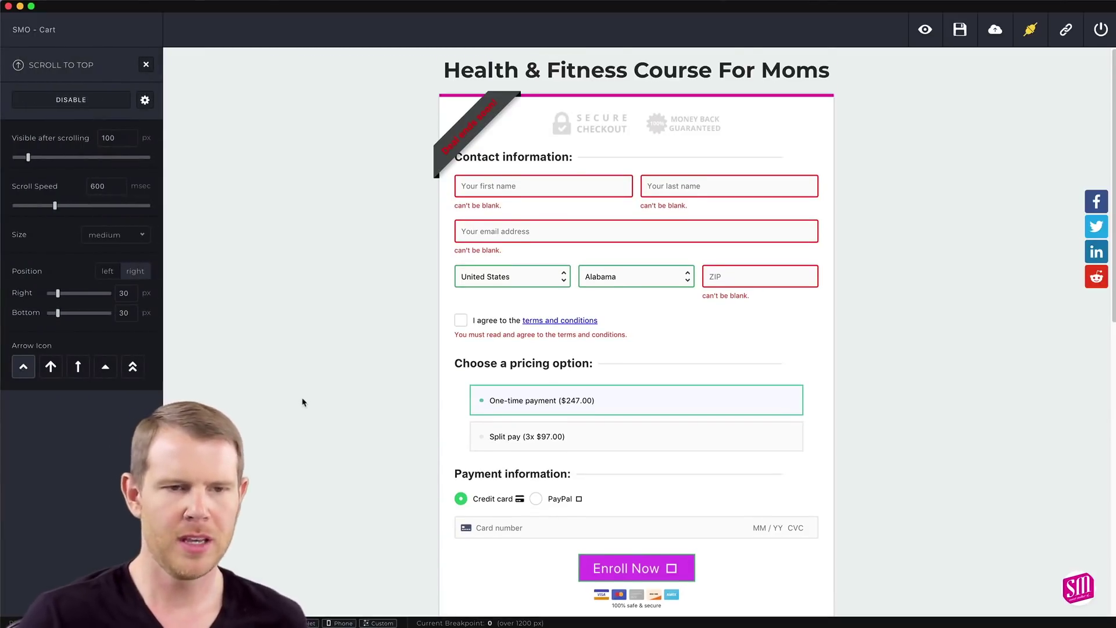
{"action": "scroll", "coordinate": [302, 402], "scroll_direction": "down", "scroll_amount": 10}
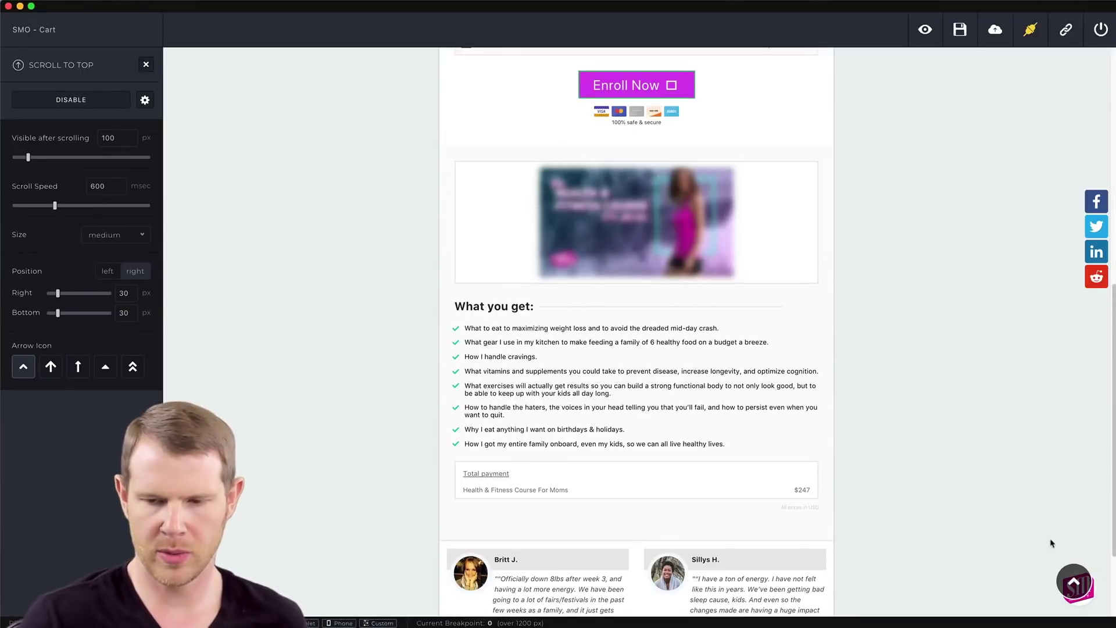
{"action": "scroll", "coordinate": [1026, 543], "scroll_direction": "down", "scroll_amount": 2}
{"action": "left_click", "coordinate": [1075, 583]}
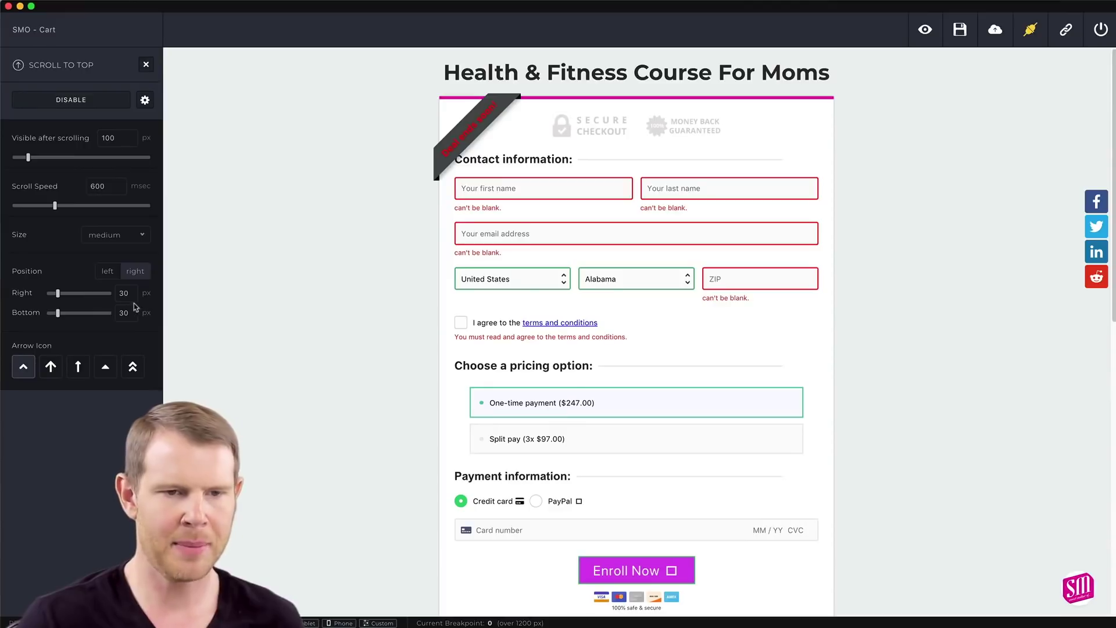
Try the solid triangle and plain arrow icons on the scroll-to-top button, and settle on the double chevron
{"action": "left_click", "coordinate": [105, 366]}
{"action": "scroll", "coordinate": [292, 426], "scroll_direction": "down", "scroll_amount": 11}
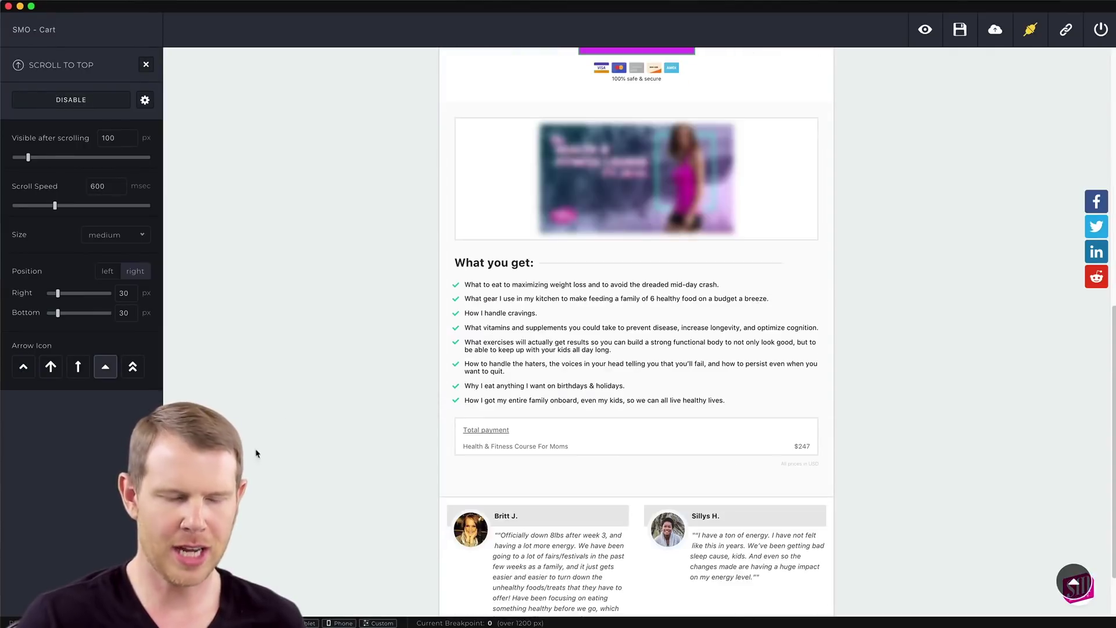
{"action": "left_click", "coordinate": [50, 366]}
{"action": "left_click", "coordinate": [133, 369]}
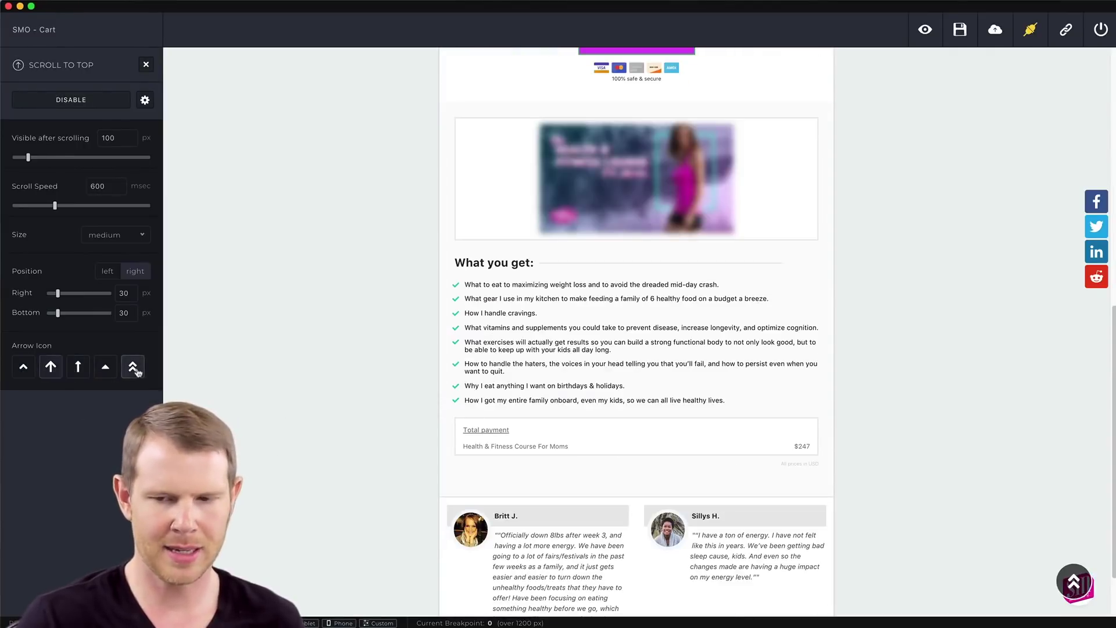
Position the scroll-to-top button on the left, 60 px from the left and 600 px from the bottom, and close its settings
{"action": "left_click_drag", "start_coordinate": [58, 293], "coordinate": [77, 311]}
{"action": "left_click", "coordinate": [112, 269]}
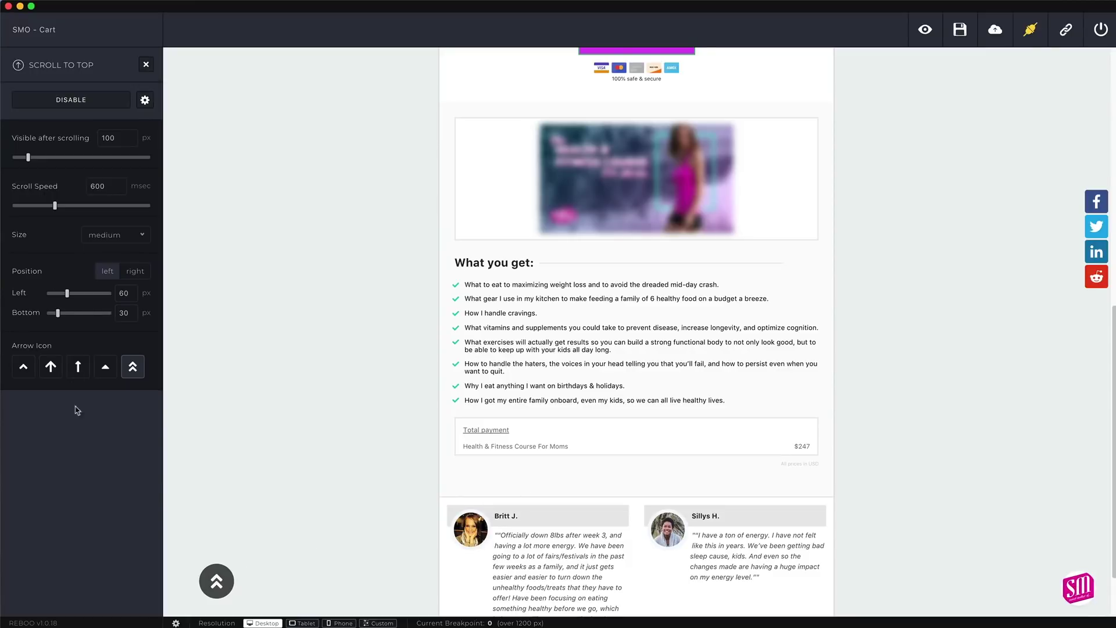
{"action": "left_click_drag", "start_coordinate": [58, 313], "coordinate": [118, 318]}
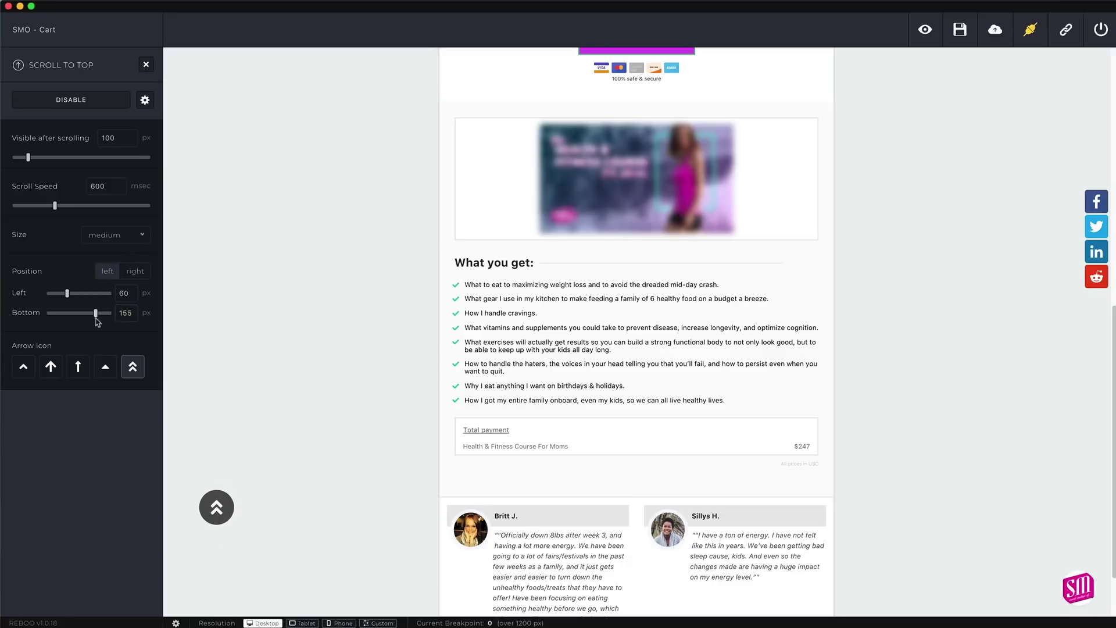
{"action": "double_click", "coordinate": [128, 311]}
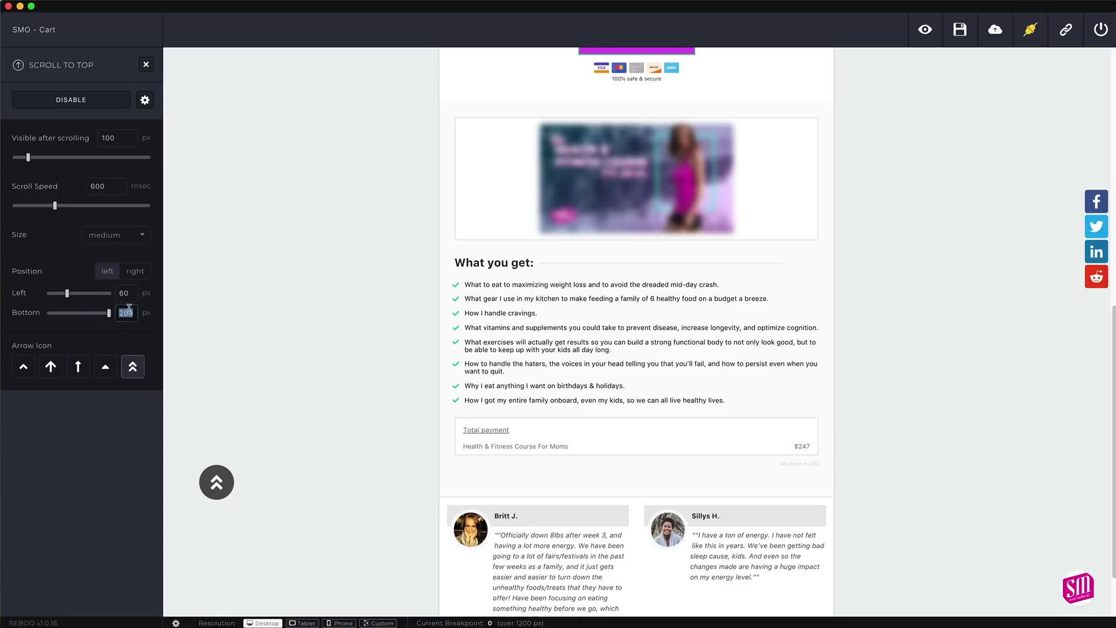
{"action": "type", "text": "600"}
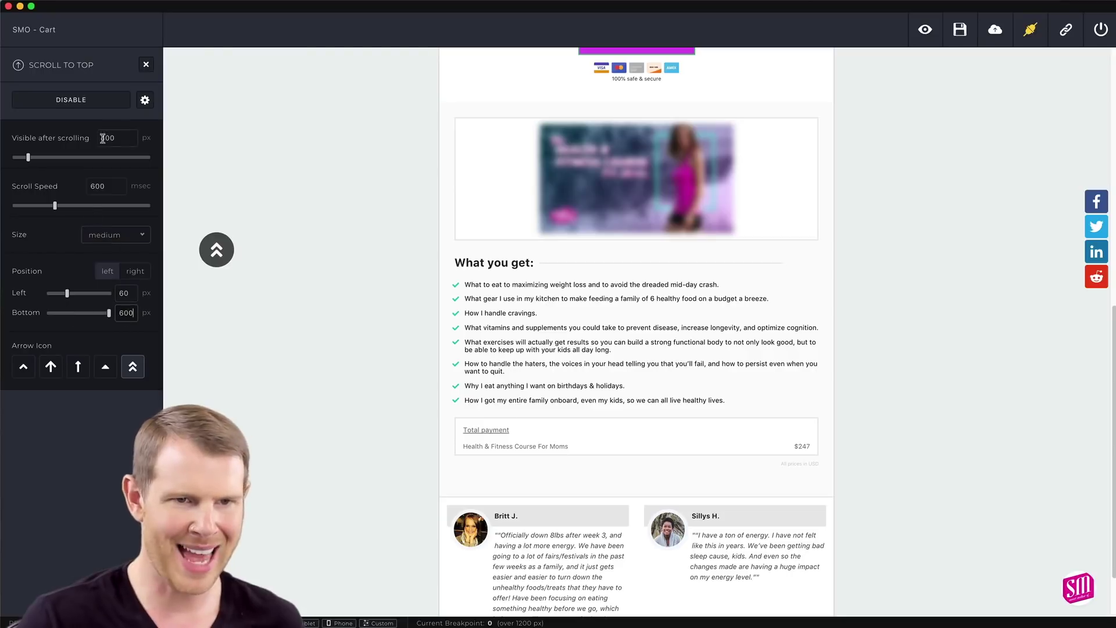
{"action": "left_click", "coordinate": [145, 65]}
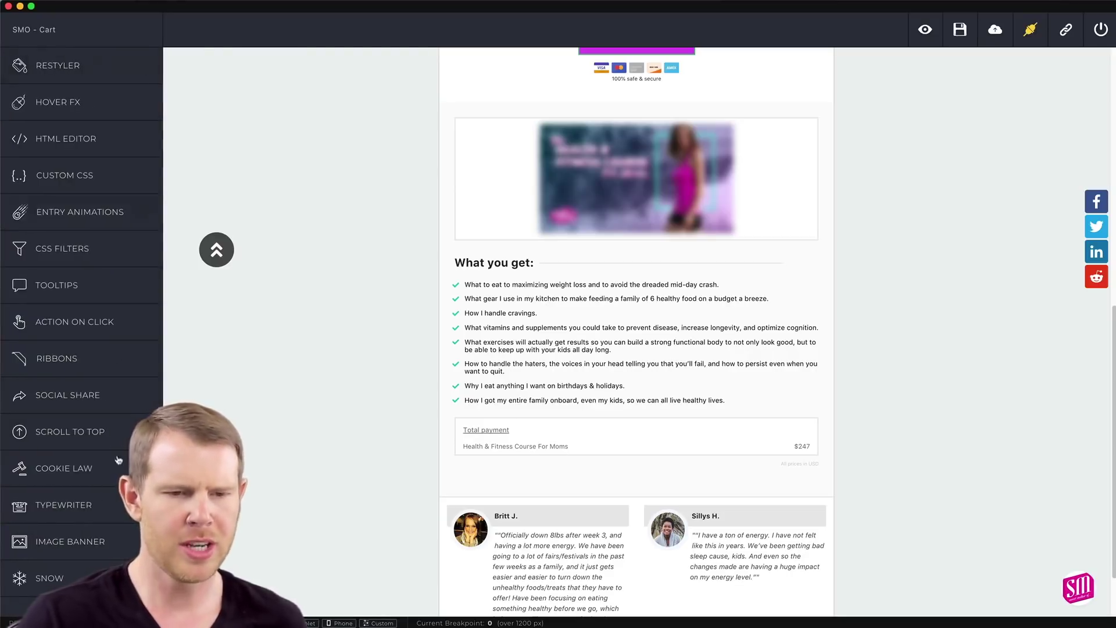
Enable the cookie law notice, check it against the checkout page, and dismiss the displayed banner
{"action": "left_click", "coordinate": [94, 467]}
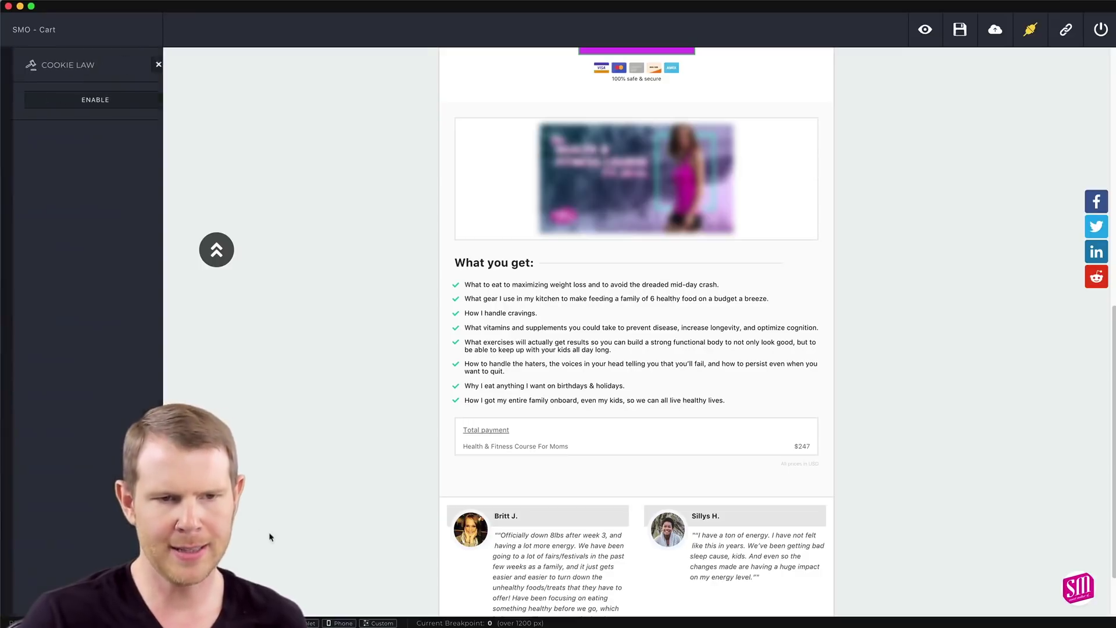
{"action": "left_click", "coordinate": [82, 100]}
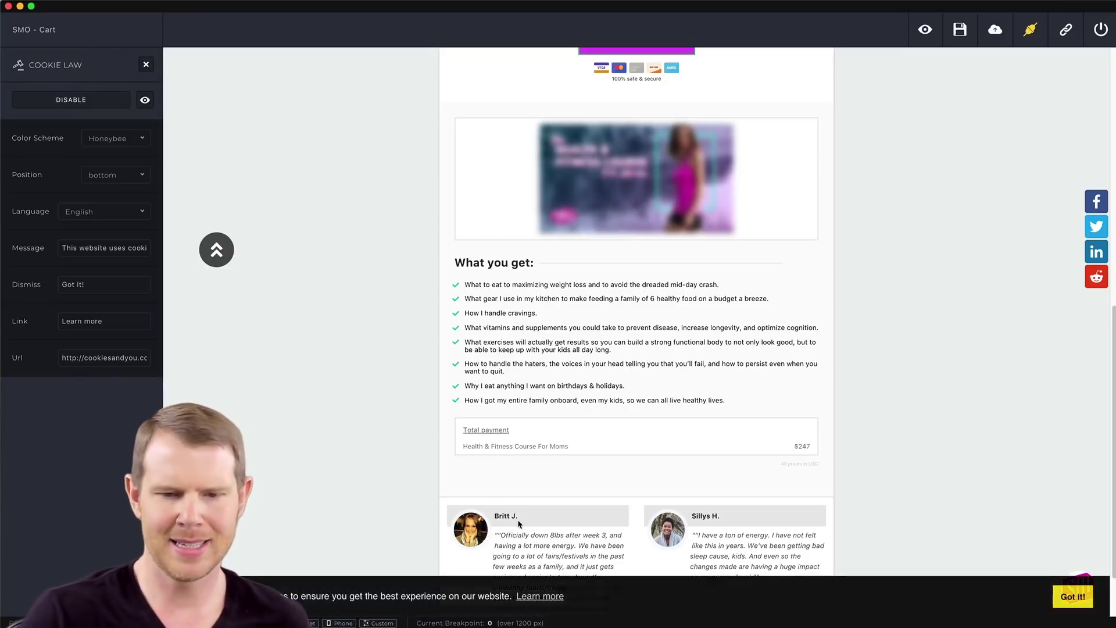
{"action": "scroll", "coordinate": [426, 541], "scroll_direction": "down", "scroll_amount": 3}
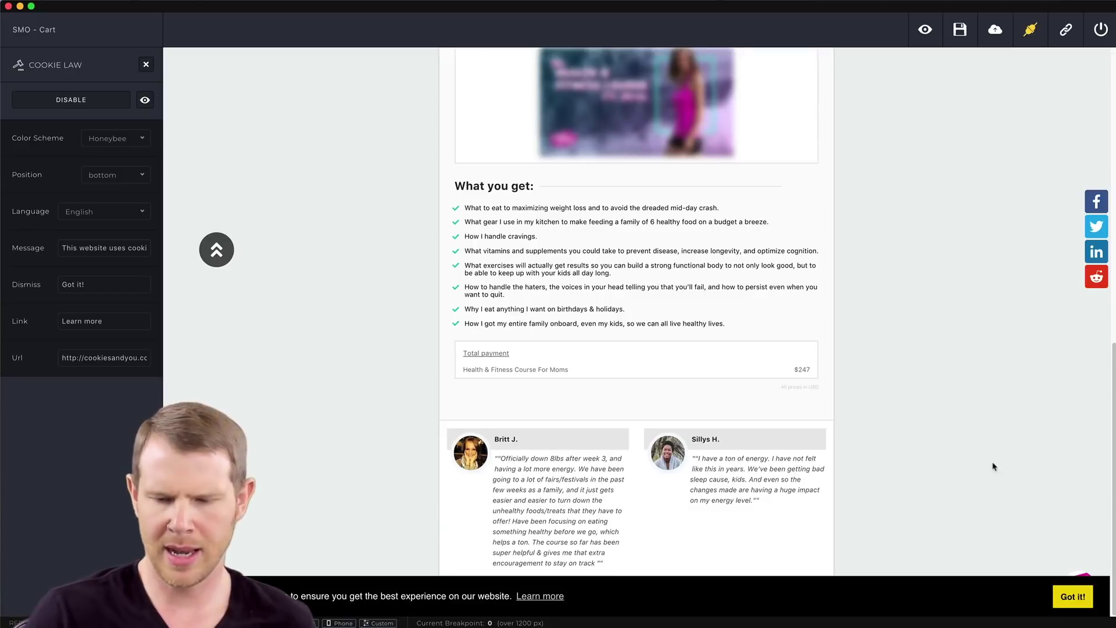
{"action": "scroll", "coordinate": [1076, 605], "scroll_direction": "up", "scroll_amount": 5}
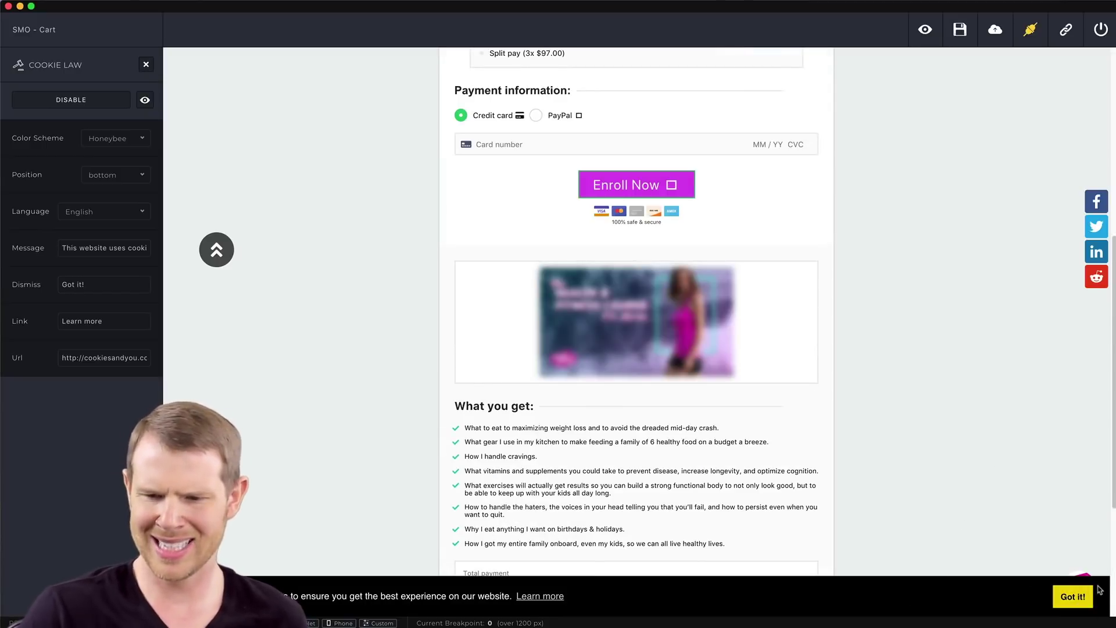
{"action": "left_click", "coordinate": [1076, 601]}
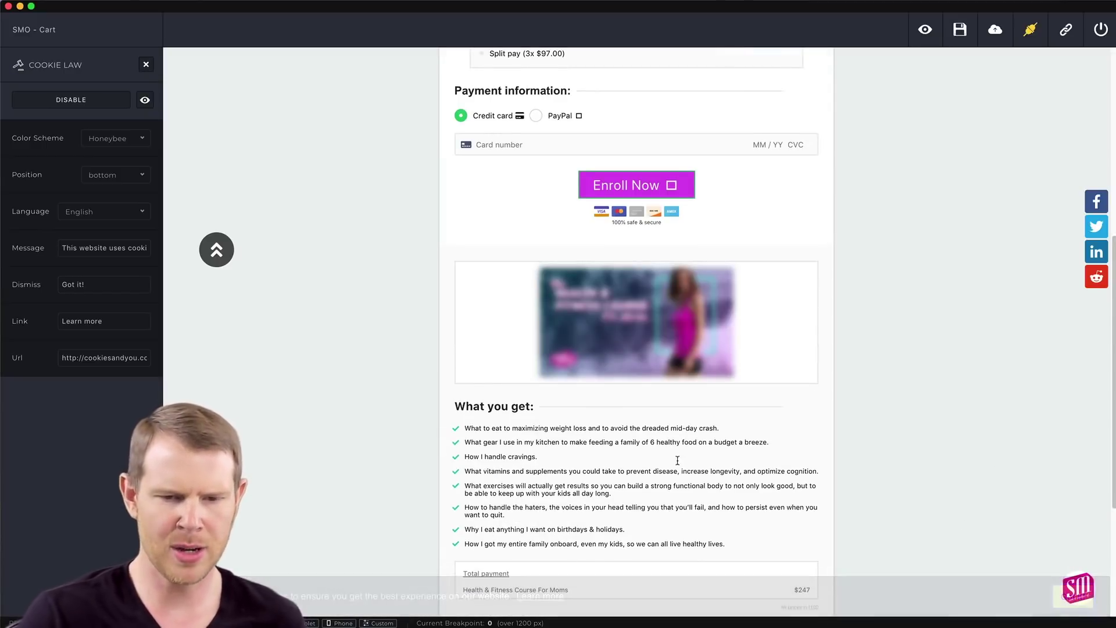
Examine the color schemes offered for the cookie law notice, and close its settings
{"action": "left_click", "coordinate": [107, 143]}
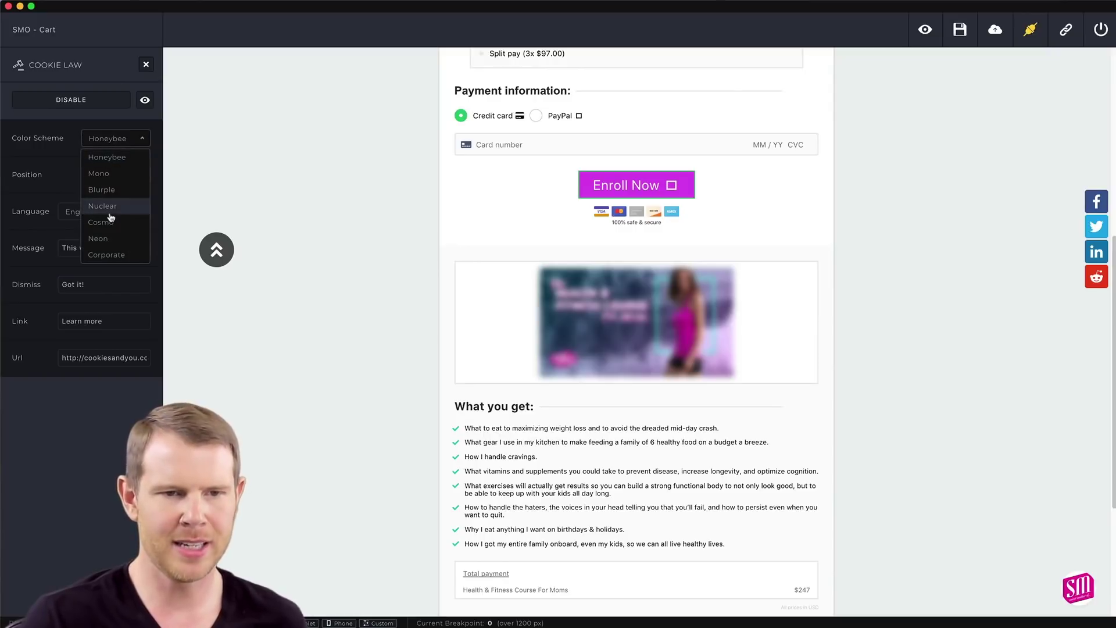
{"action": "left_click", "coordinate": [46, 230]}
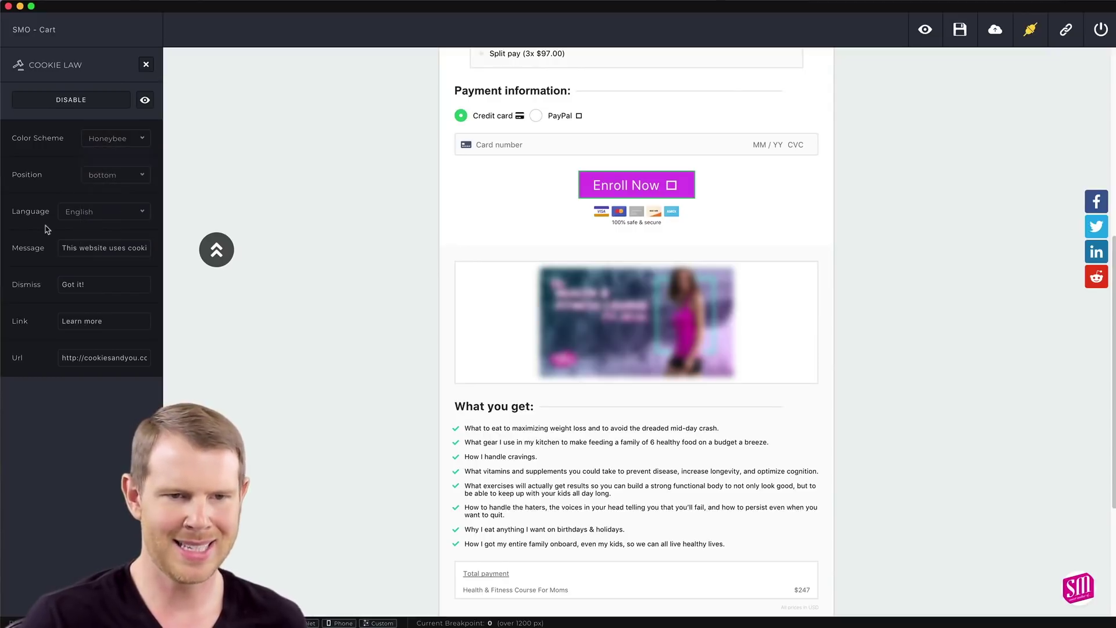
{"action": "left_click", "coordinate": [114, 142]}
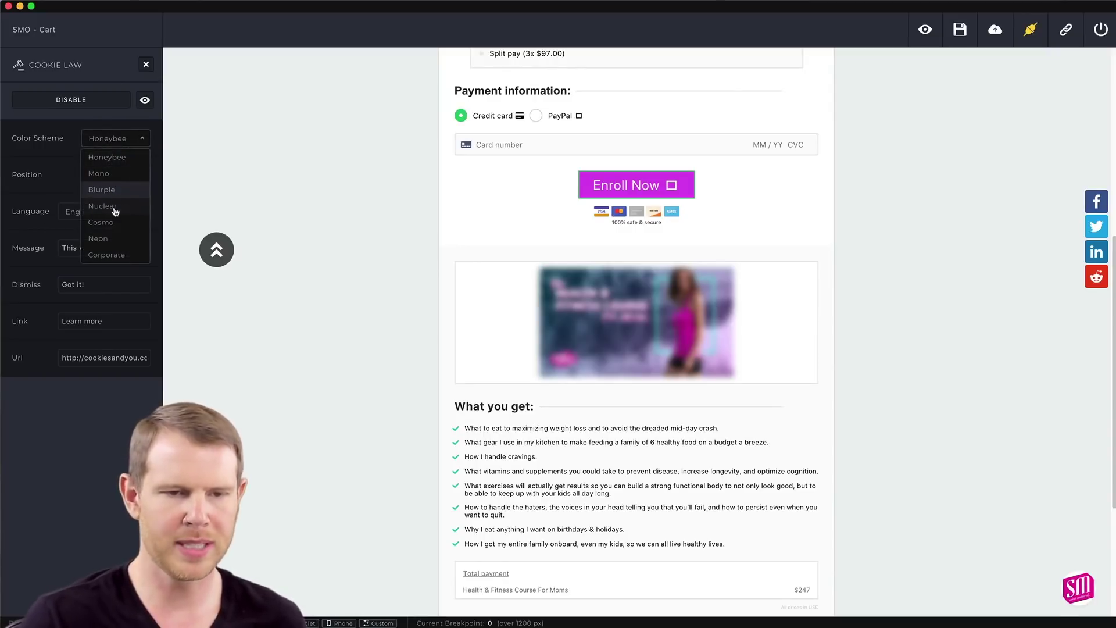
{"action": "left_click", "coordinate": [146, 65]}
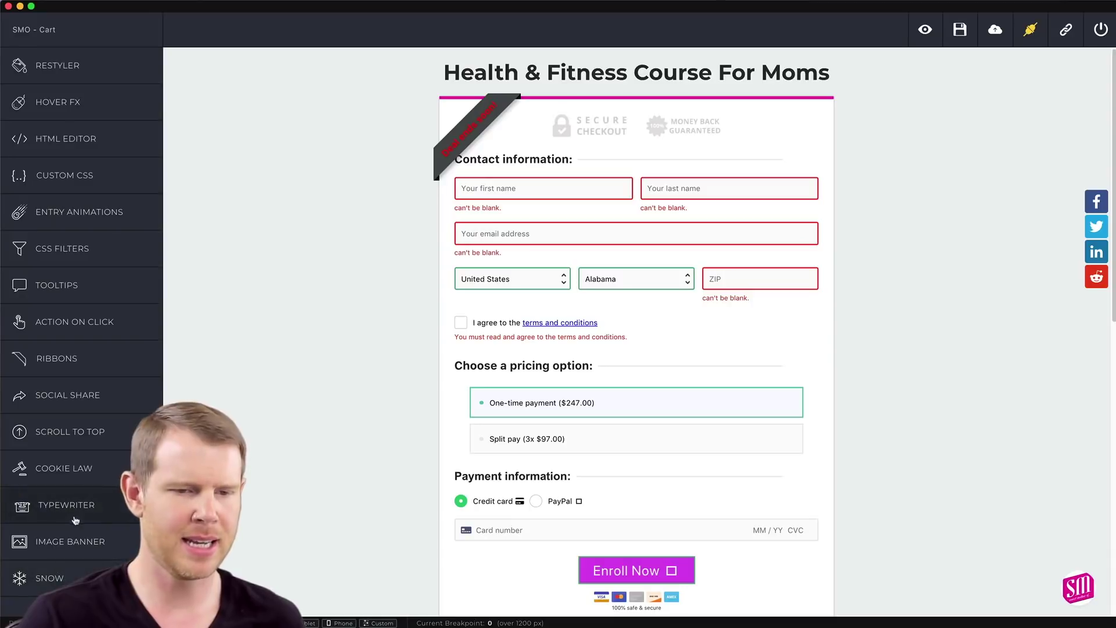
Apply the typewriter effect to the Health & Fitness Course For Moms heading with a delay of 934 msec
{"action": "left_click", "coordinate": [74, 517]}
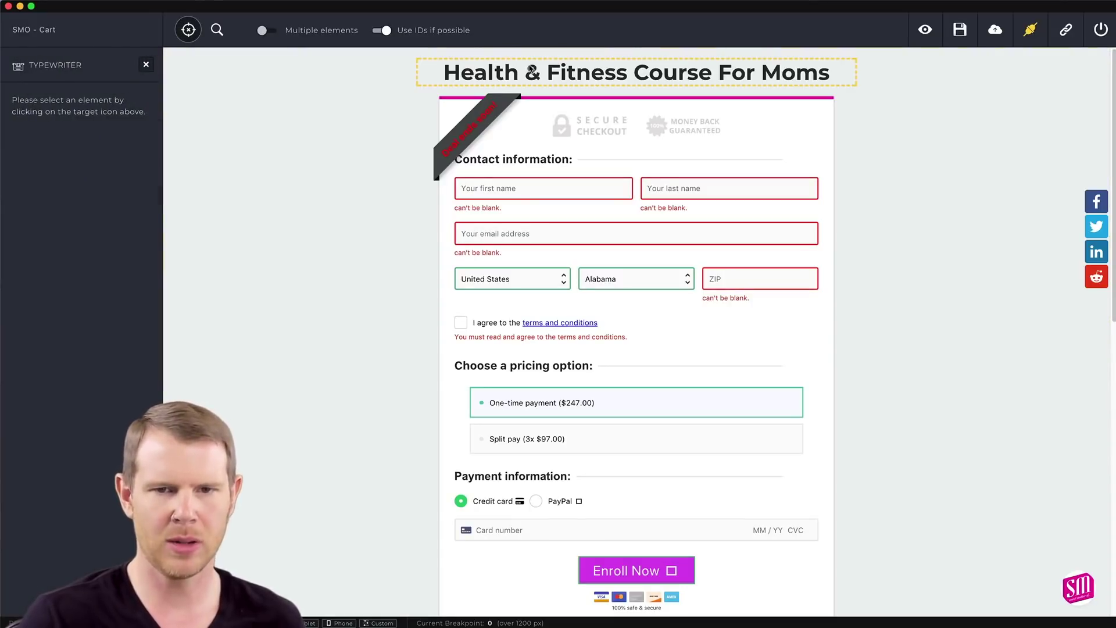
{"action": "left_click", "coordinate": [532, 70]}
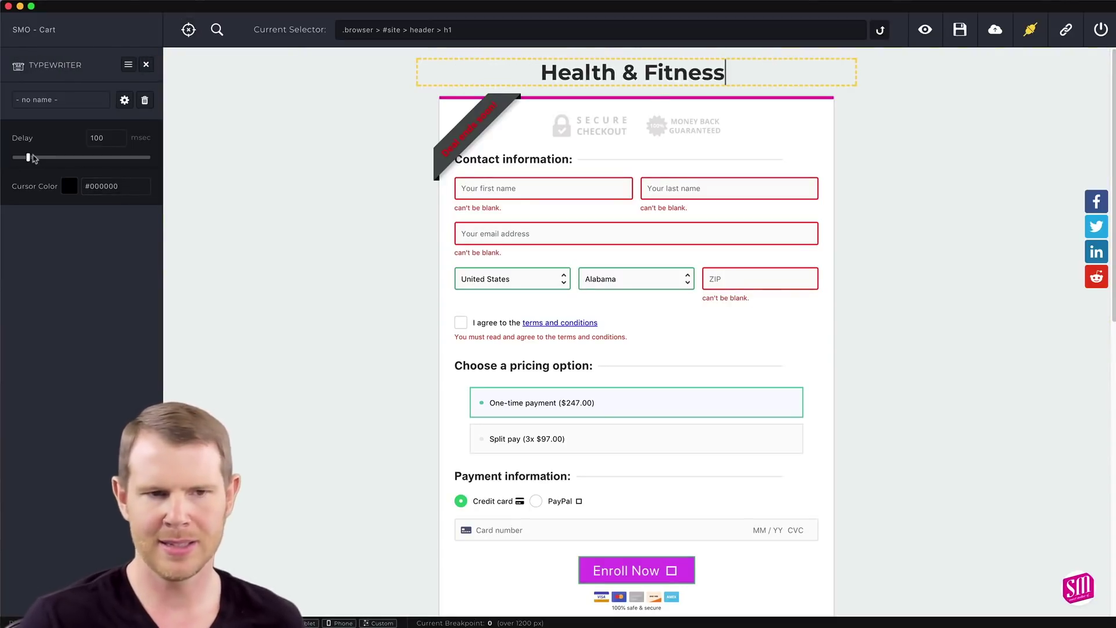
{"action": "left_click_drag", "start_coordinate": [29, 158], "coordinate": [140, 164]}
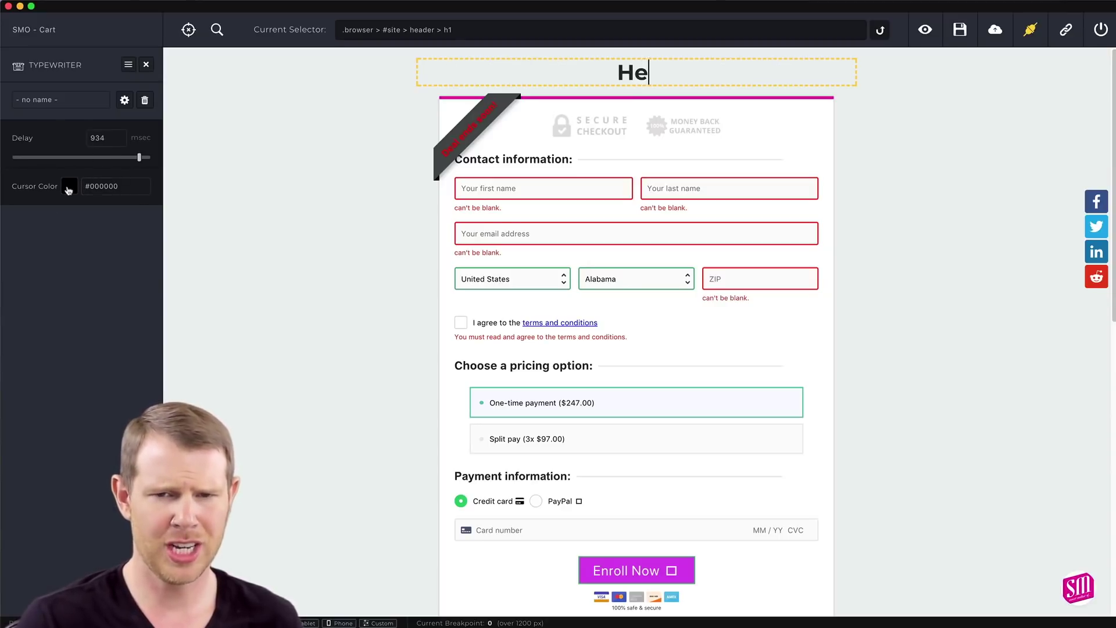
Set the typewriter cursor color to red, rgb(215, 44, 44), and close the typewriter settings
{"action": "left_click", "coordinate": [68, 190]}
{"action": "left_click", "coordinate": [110, 227]}
{"action": "left_click", "coordinate": [129, 218]}
{"action": "left_click", "coordinate": [210, 231]}
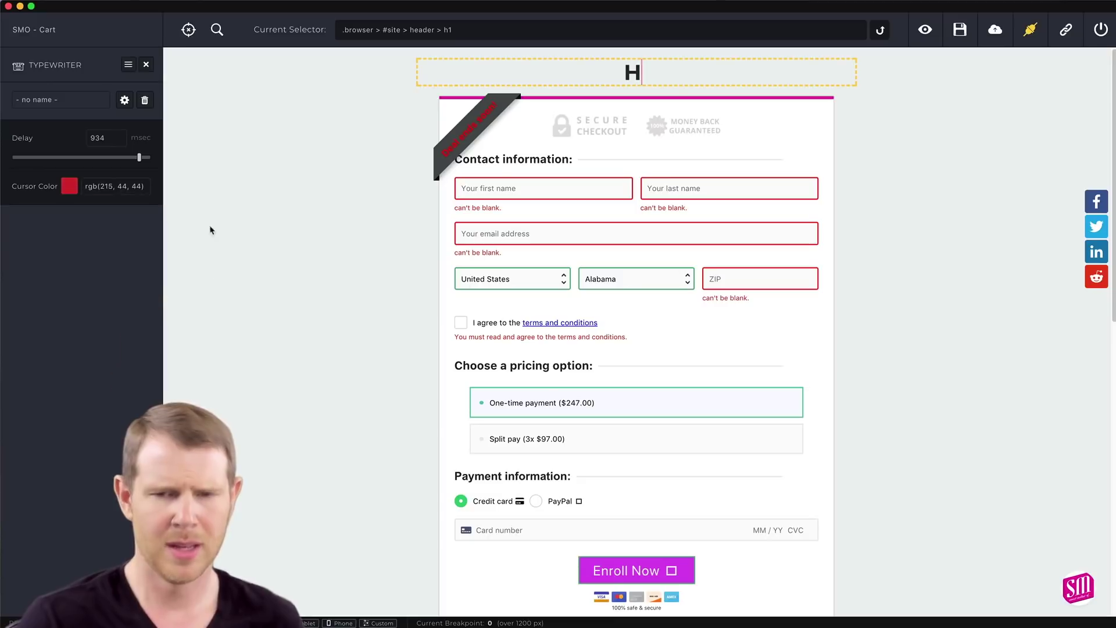
{"action": "left_click", "coordinate": [145, 65]}
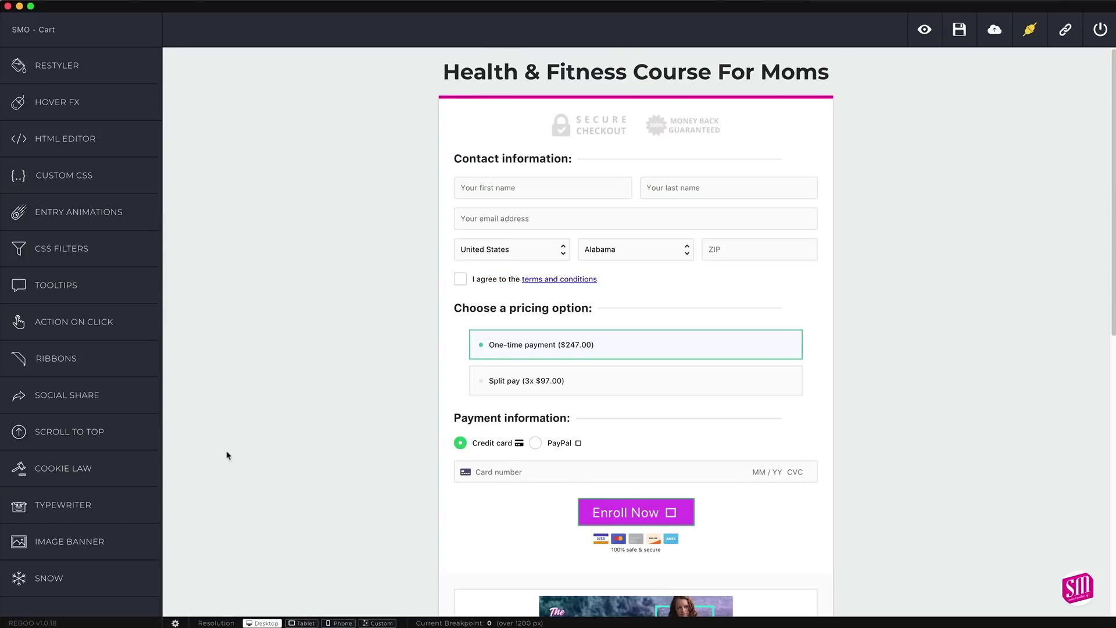
Create a new image banner and open the collection of own images for choosing its picture
{"action": "left_click", "coordinate": [108, 540]}
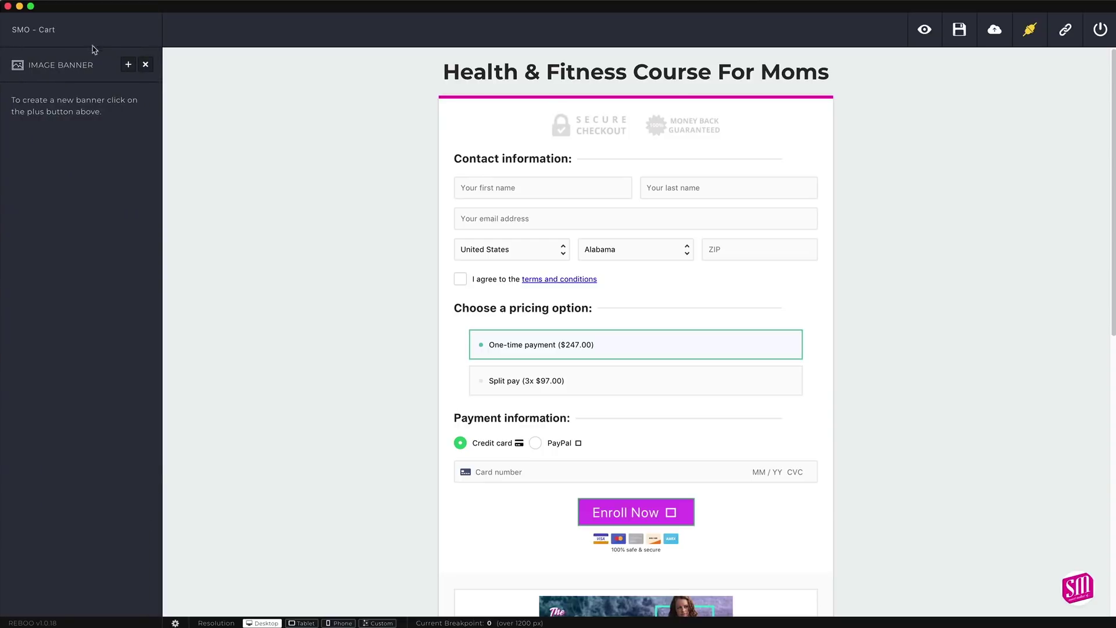
{"action": "left_click", "coordinate": [127, 65]}
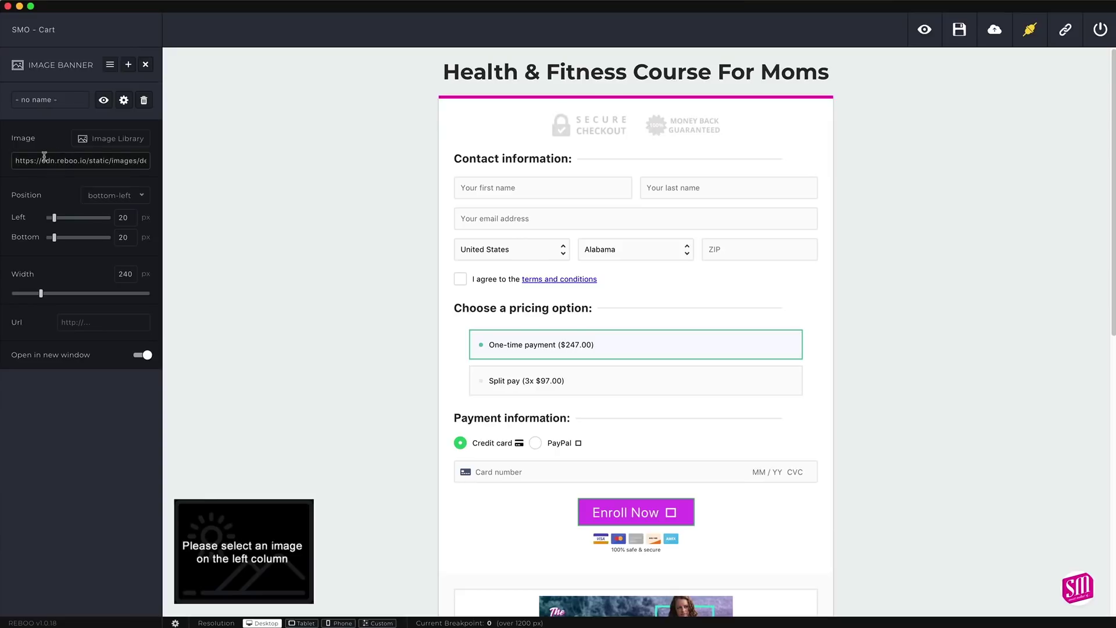
{"action": "left_click", "coordinate": [114, 146]}
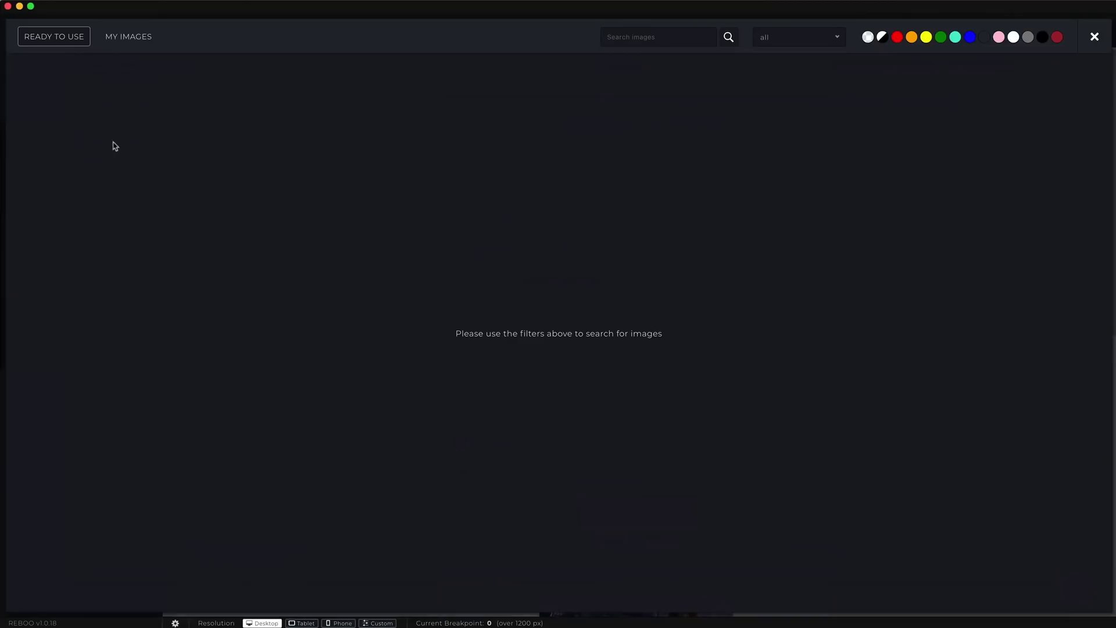
{"action": "left_click", "coordinate": [137, 42]}
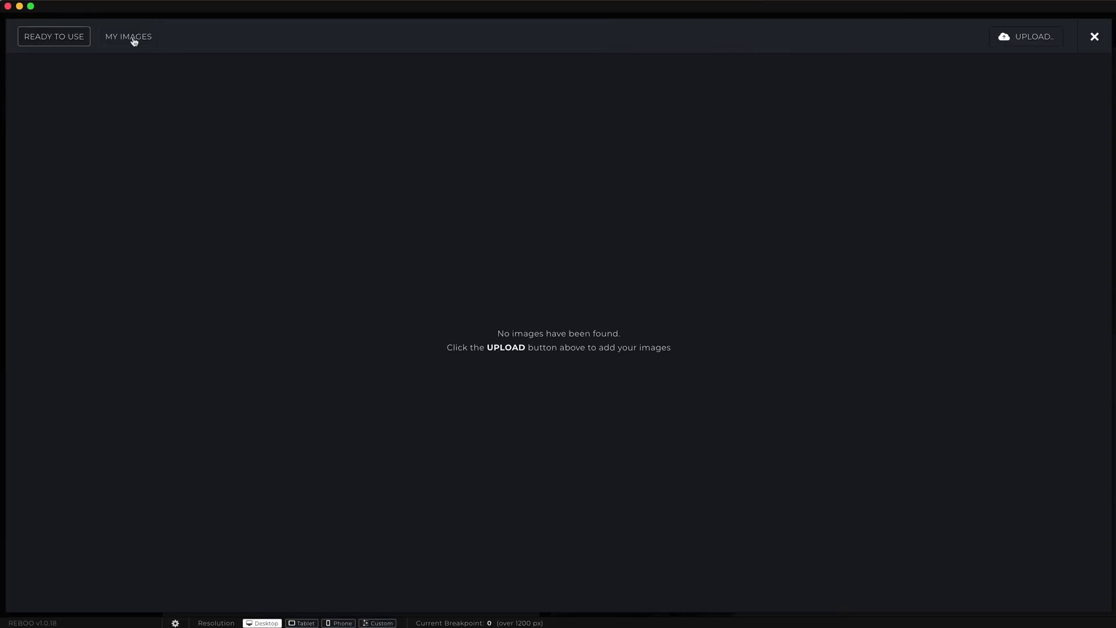
Upload mockup-book-why-diets-fail-862x1024.png from Downloads and use it as the banner image
{"action": "left_click", "coordinate": [1023, 39]}
{"action": "left_click", "coordinate": [319, 145]}
{"action": "left_click", "coordinate": [498, 145]}
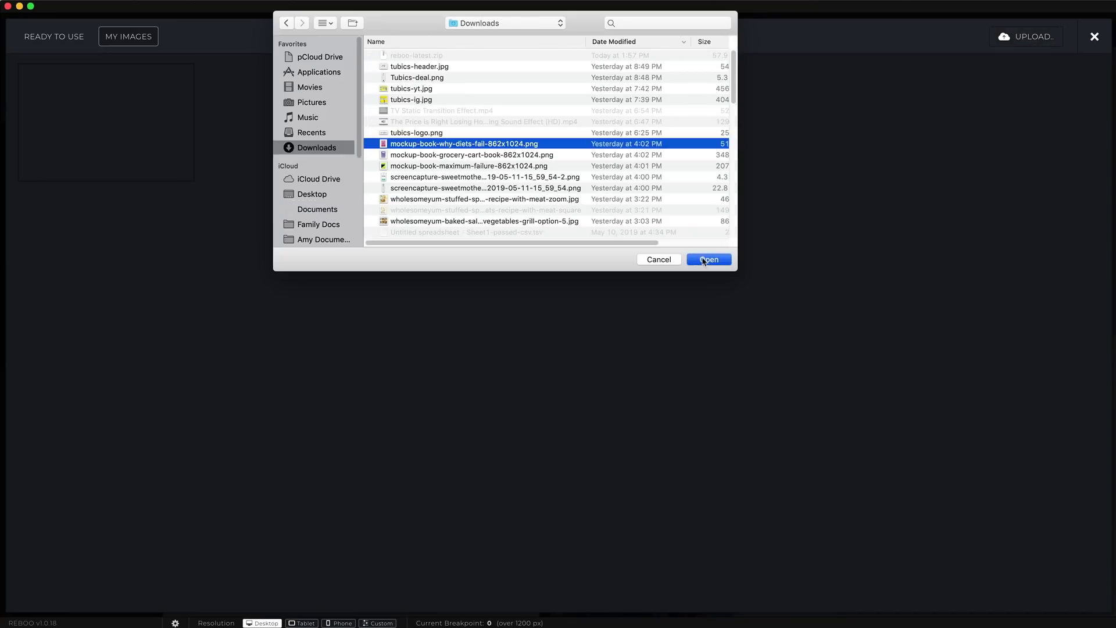
{"action": "left_click", "coordinate": [703, 261]}
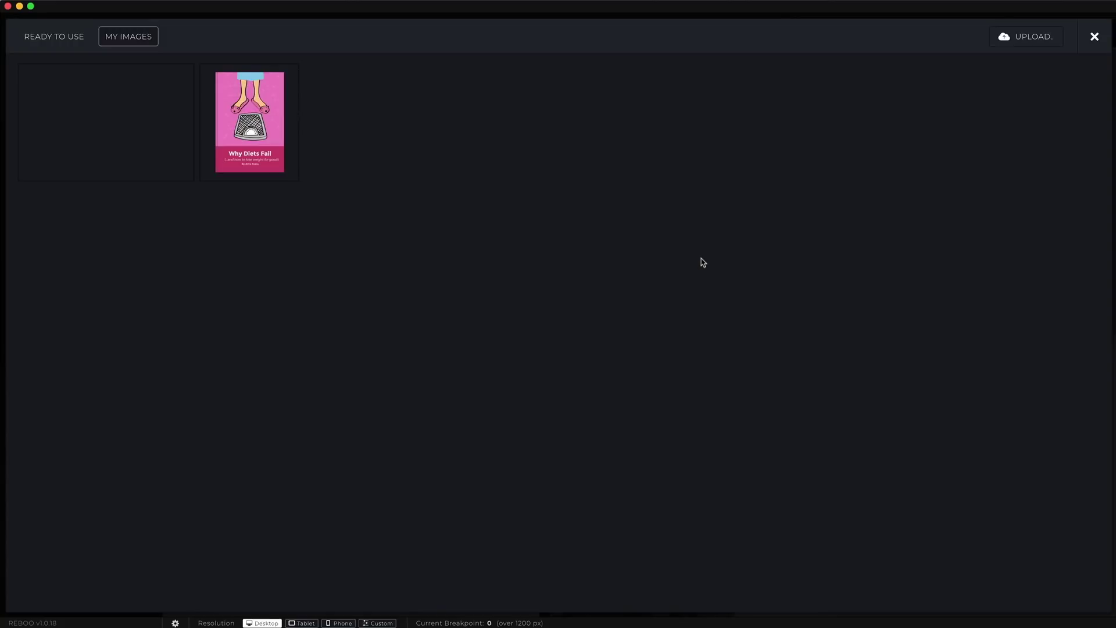
{"action": "left_click", "coordinate": [232, 159]}
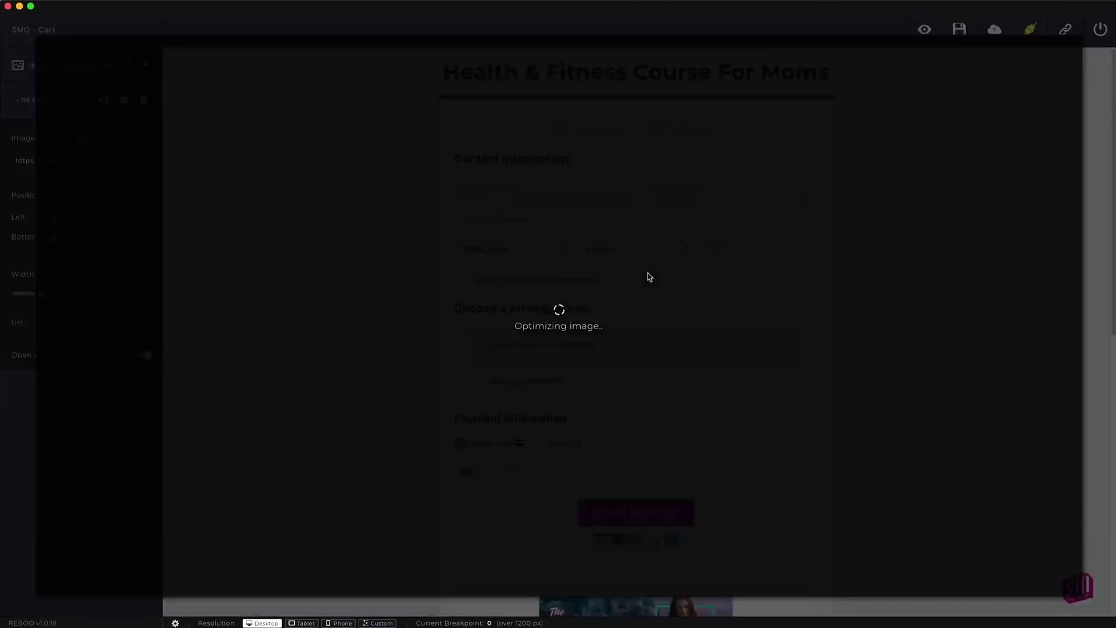
Set the book banner's width to 317 px, try a 200 px left offset, and move the banner back away from the checkout form
{"action": "scroll", "coordinate": [654, 280], "scroll_direction": "down", "scroll_amount": 10}
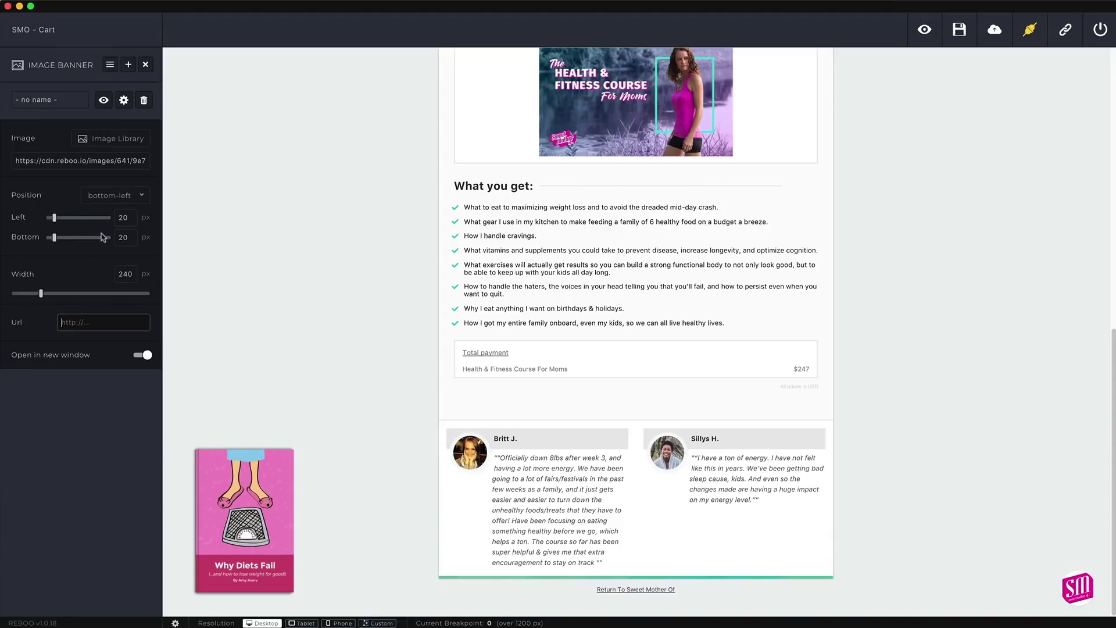
{"action": "mouse_move", "coordinate": [41, 294]}
{"action": "left_mouse_down"}
{"action": "mouse_move", "coordinate": [122, 298]}
{"action": "mouse_move", "coordinate": [40, 296]}
{"action": "mouse_move", "coordinate": [56, 294]}
{"action": "left_mouse_up"}
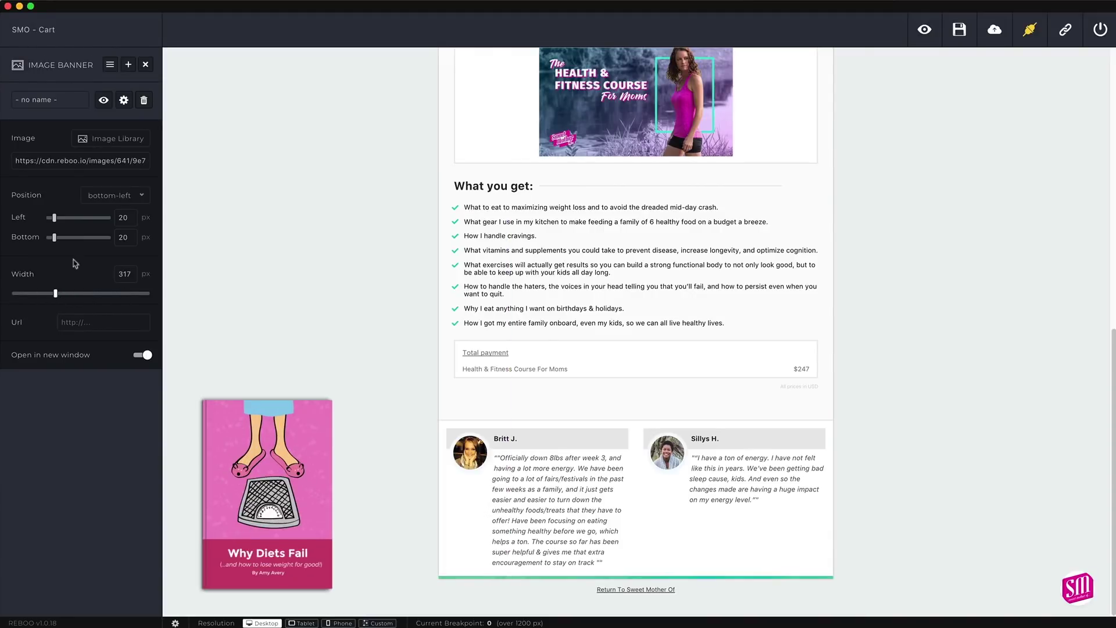
{"action": "left_click_drag", "start_coordinate": [54, 217], "coordinate": [108, 217]}
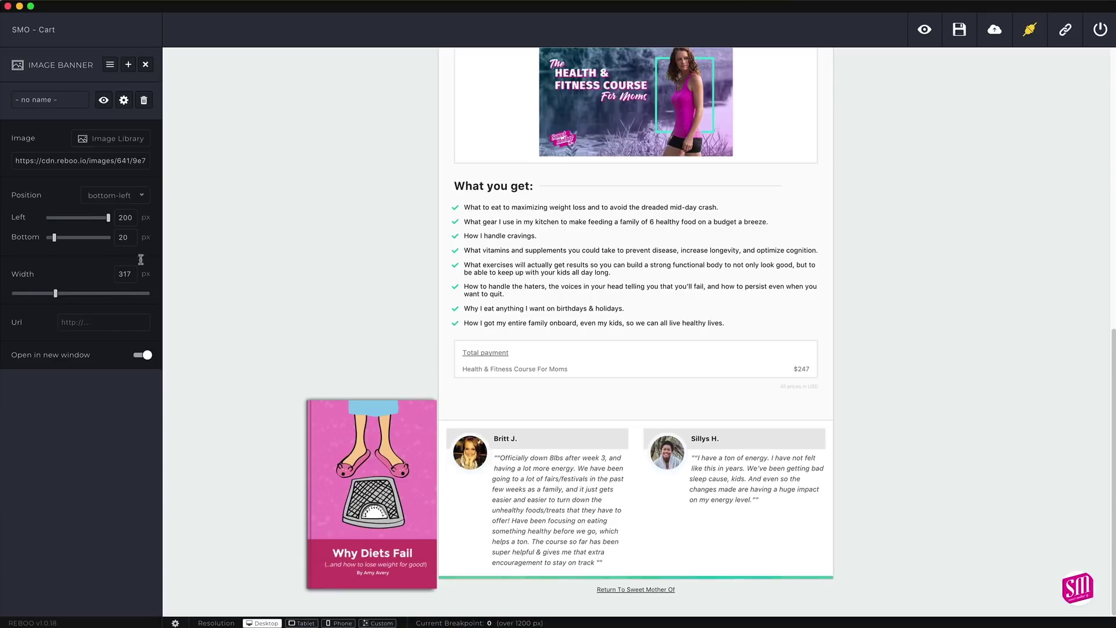
{"action": "left_click_drag", "start_coordinate": [408, 493], "coordinate": [313, 493]}
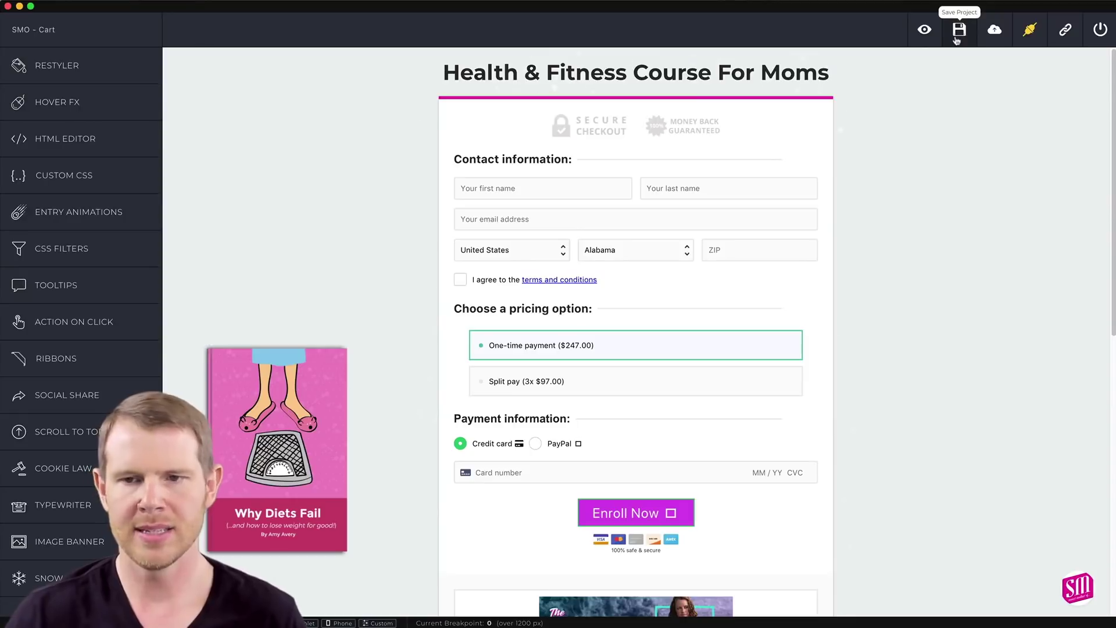
Review the code for connecting Reboo with the website and the form for creating jump links, closing both without changes
{"action": "left_click", "coordinate": [1030, 30]}
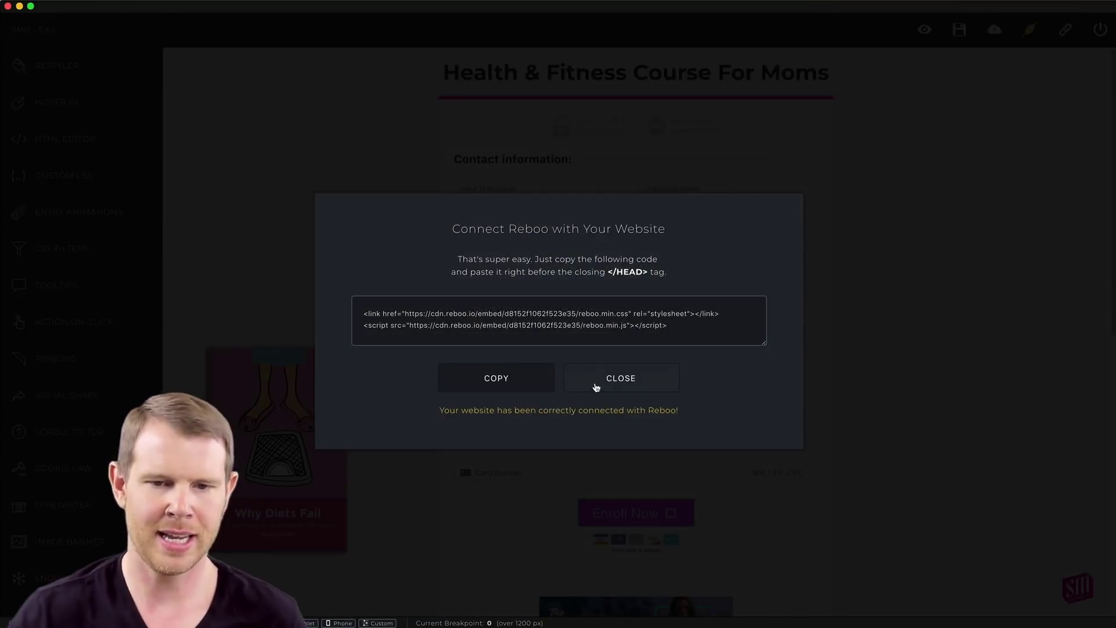
{"action": "left_click", "coordinate": [613, 379]}
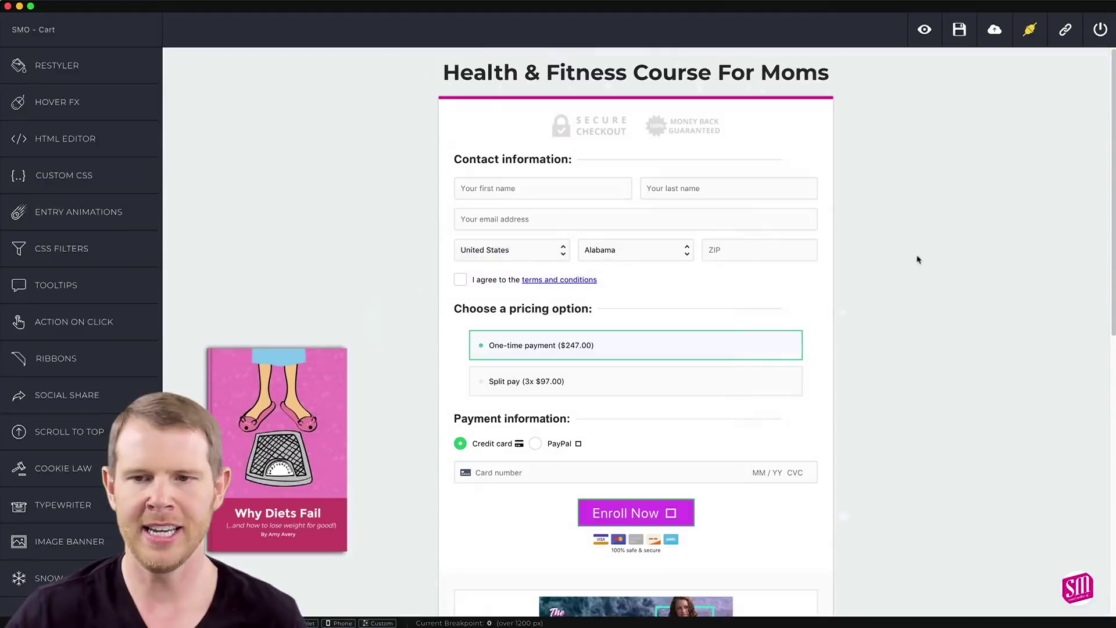
{"action": "left_click", "coordinate": [1066, 36]}
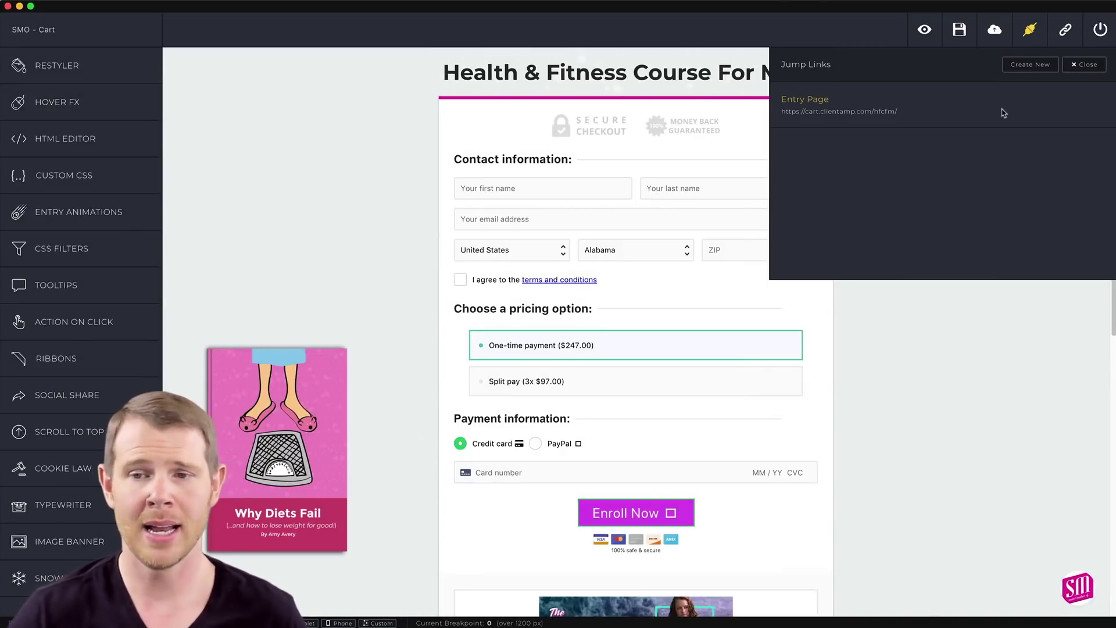
{"action": "left_click", "coordinate": [1033, 74]}
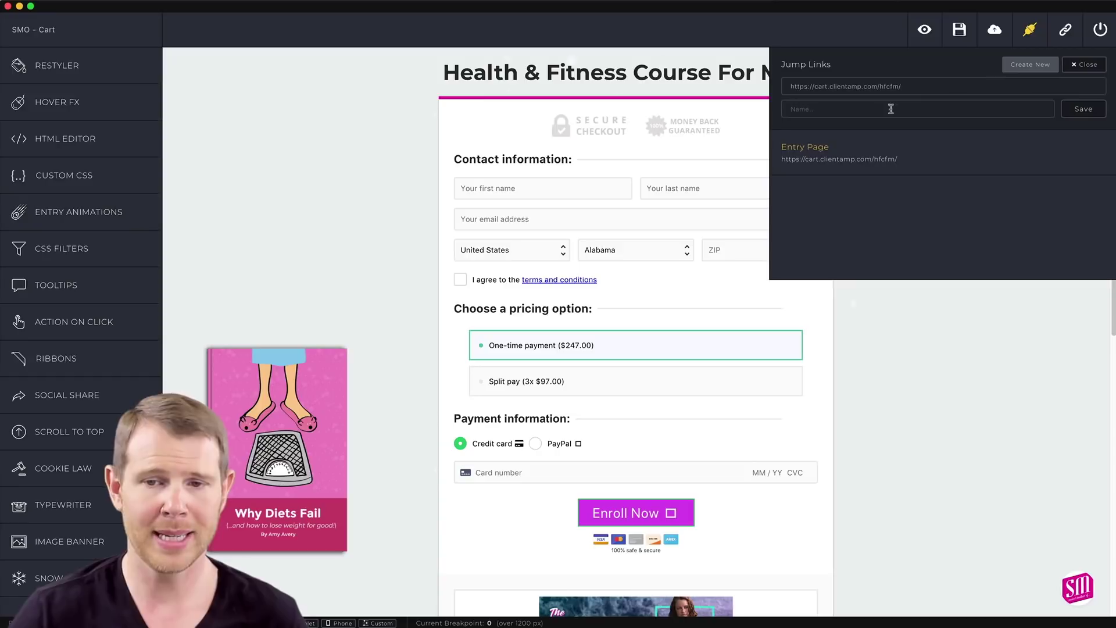
{"action": "left_click", "coordinate": [1091, 66]}
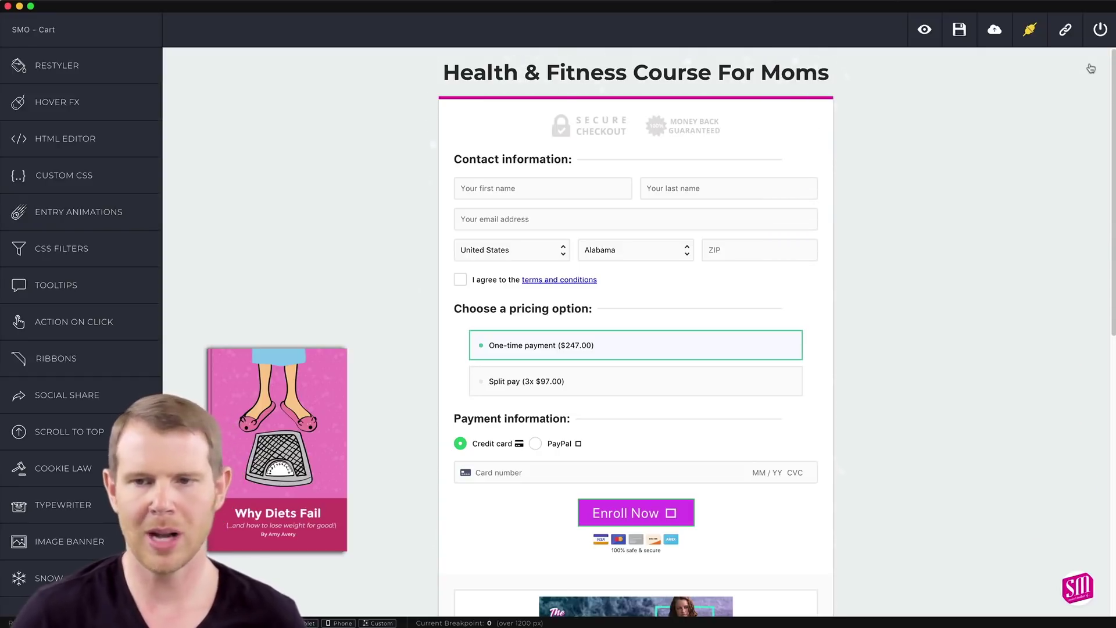
Exit the SMO - Cart project and return to the project list
{"action": "left_click", "coordinate": [1099, 29]}
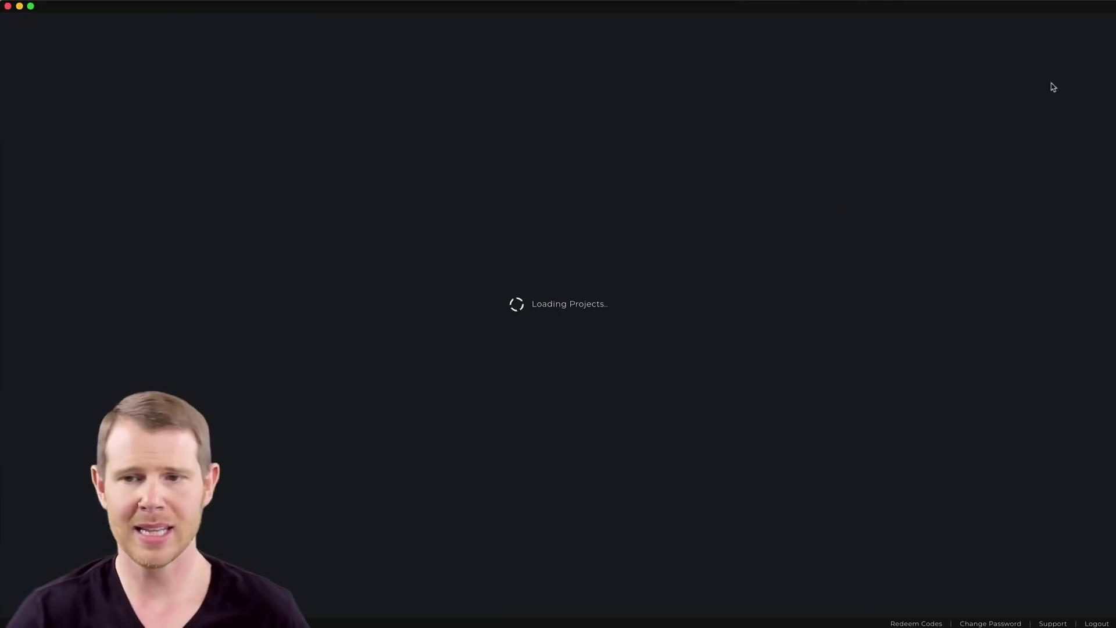